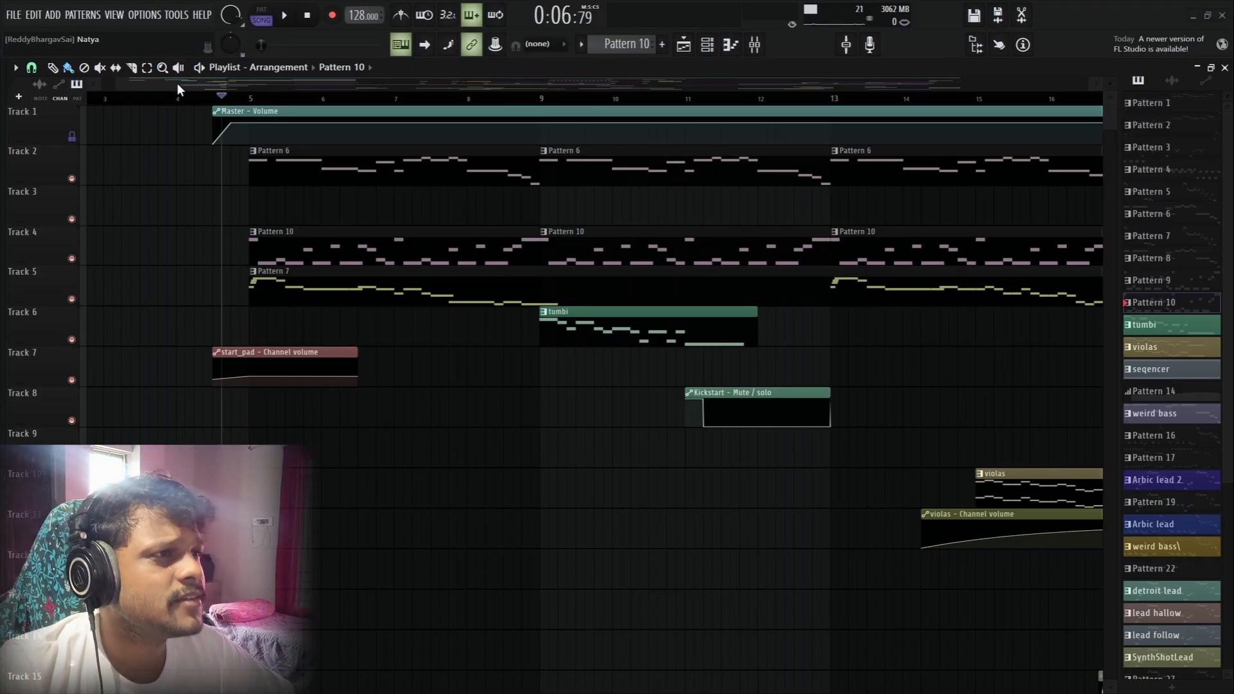
Step: Solo Track 2, play its Pattern 6 clips from bar 5, and inspect the pattern's instrument in the channel rack
right_click(72, 180)
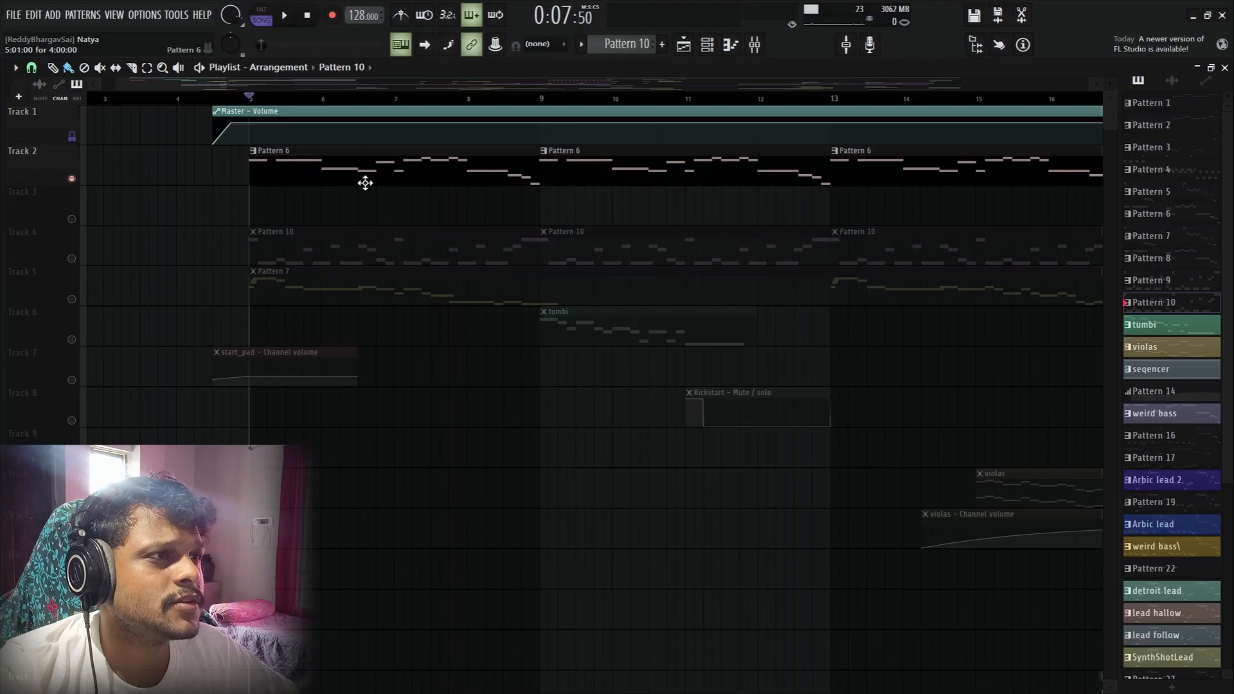
left_click(347, 168)
key("space")
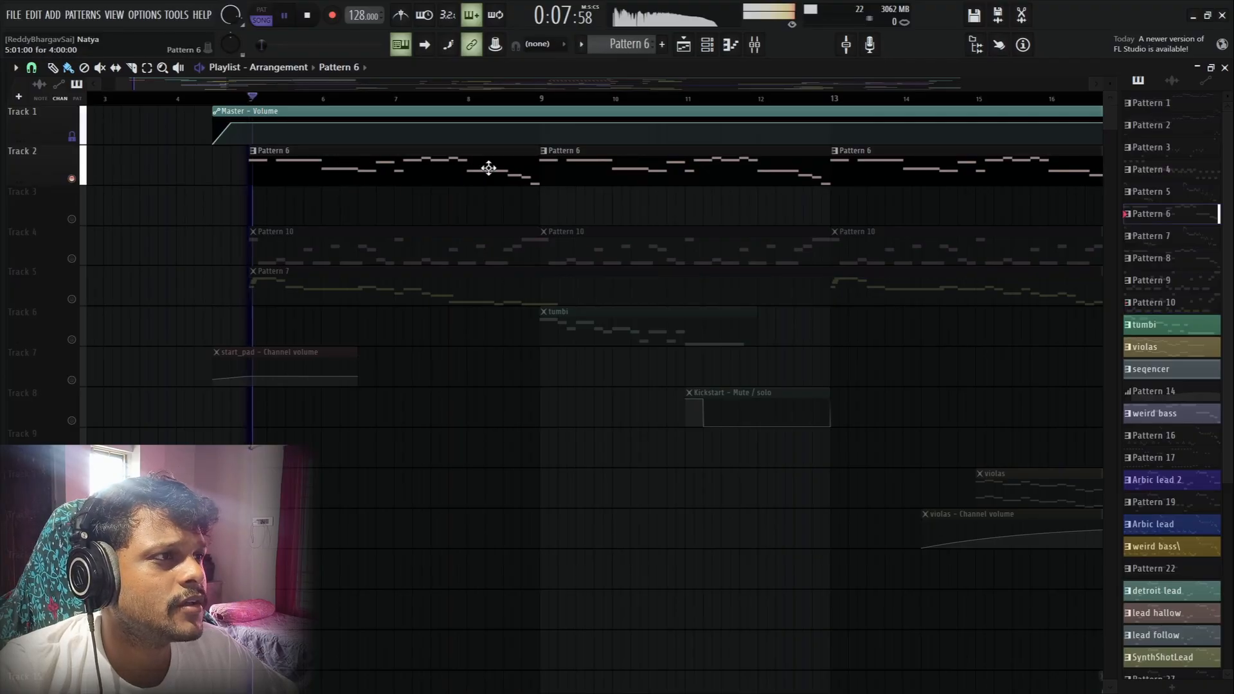
left_click(707, 44)
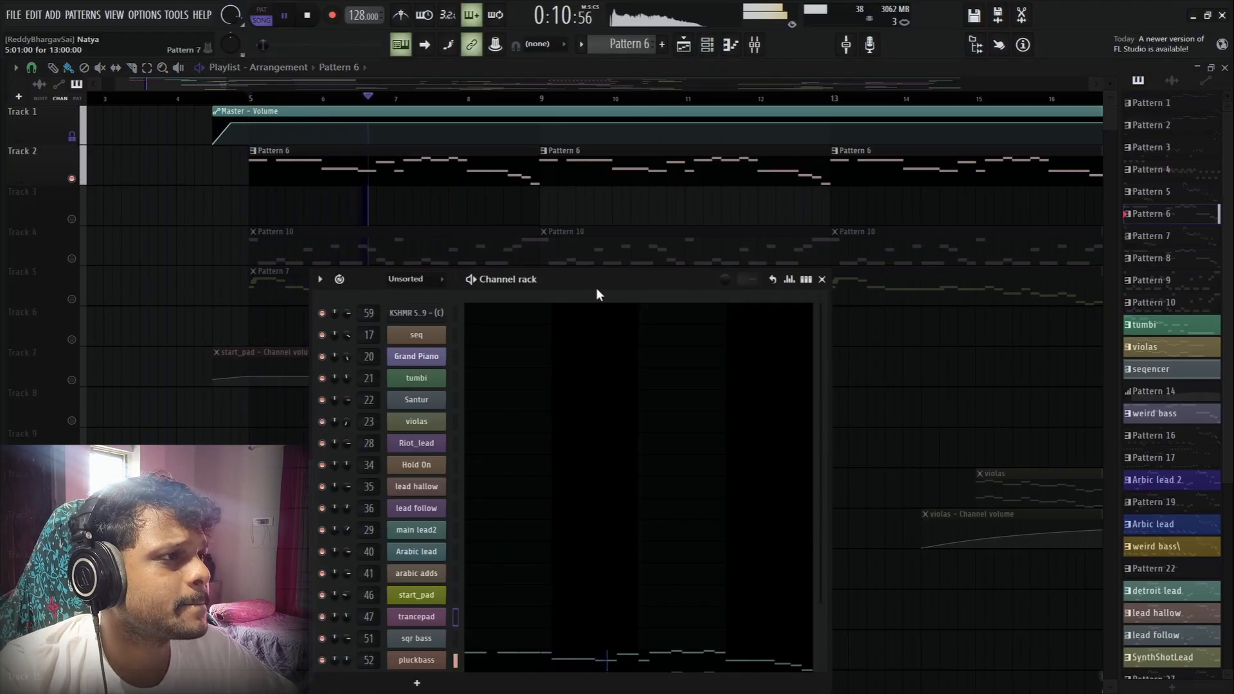
left_click_drag(597, 289, 581, 224)
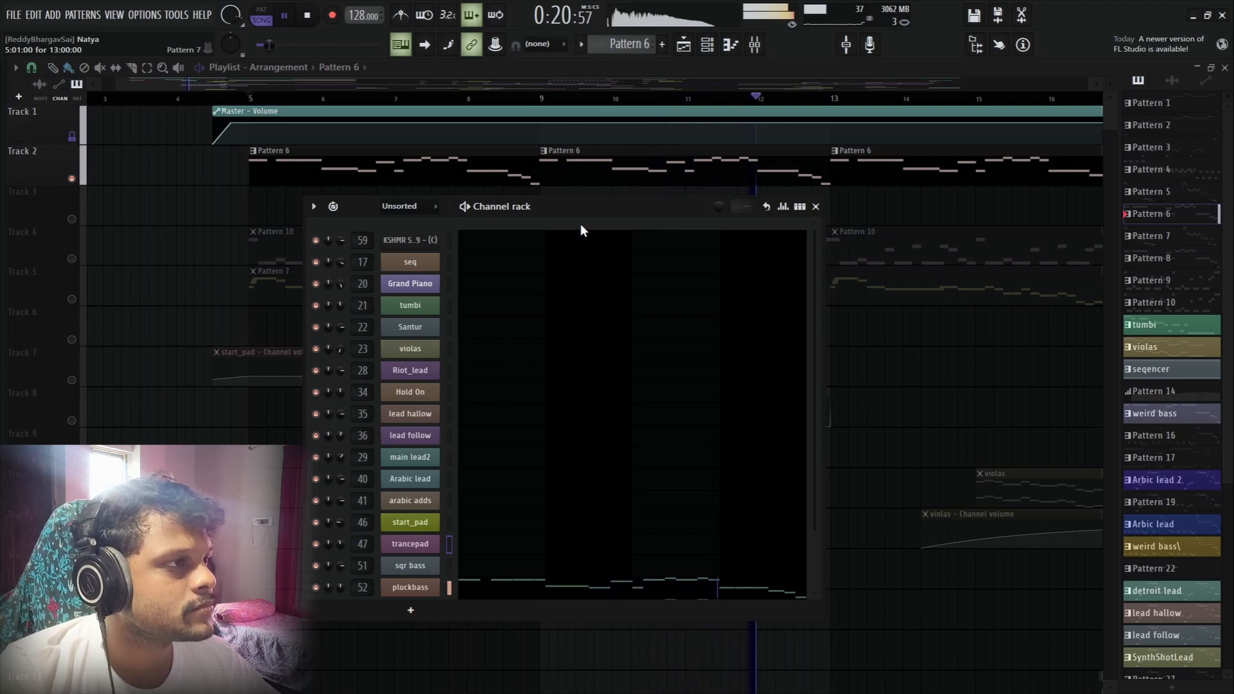
key("space")
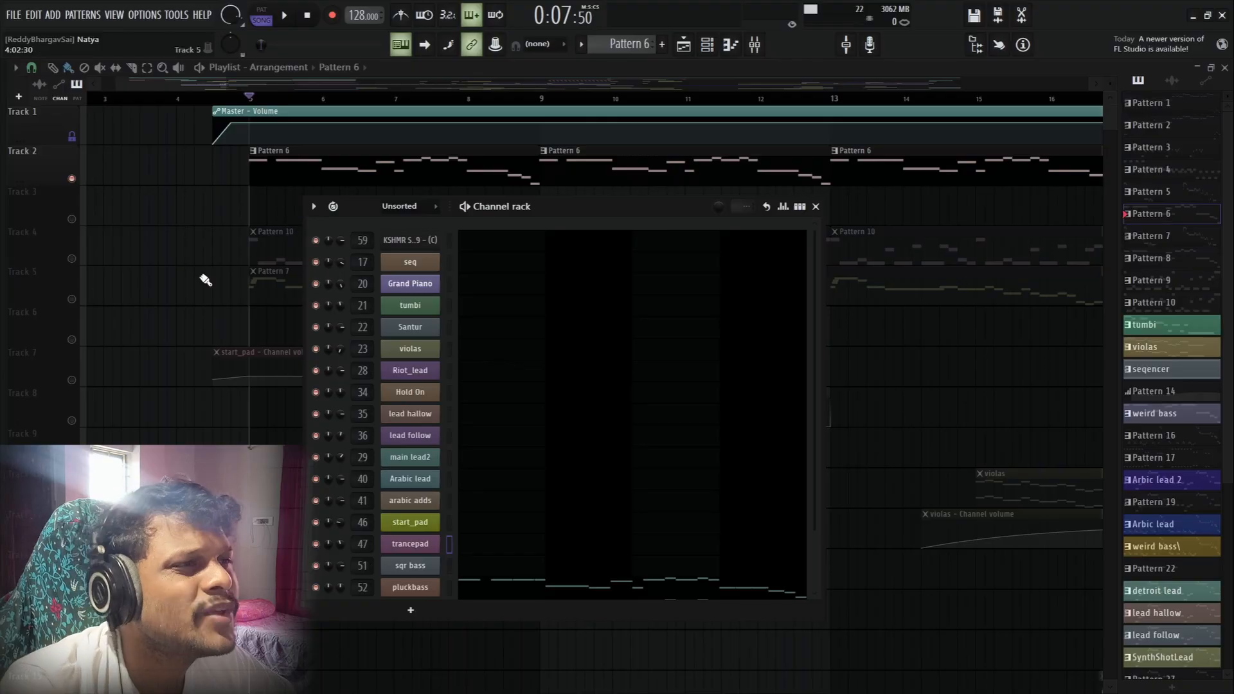
key("F6")
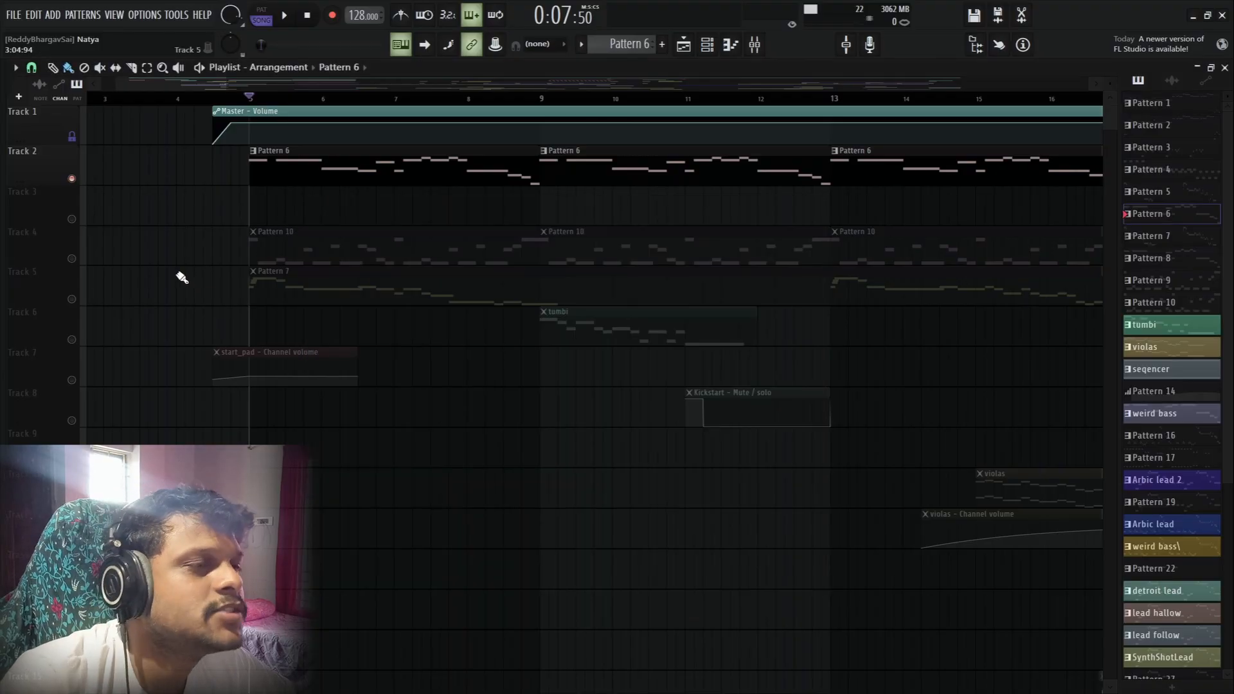
Step: Solo Track 4 and play its Pattern 10 clips from bar 5
right_click(71, 259)
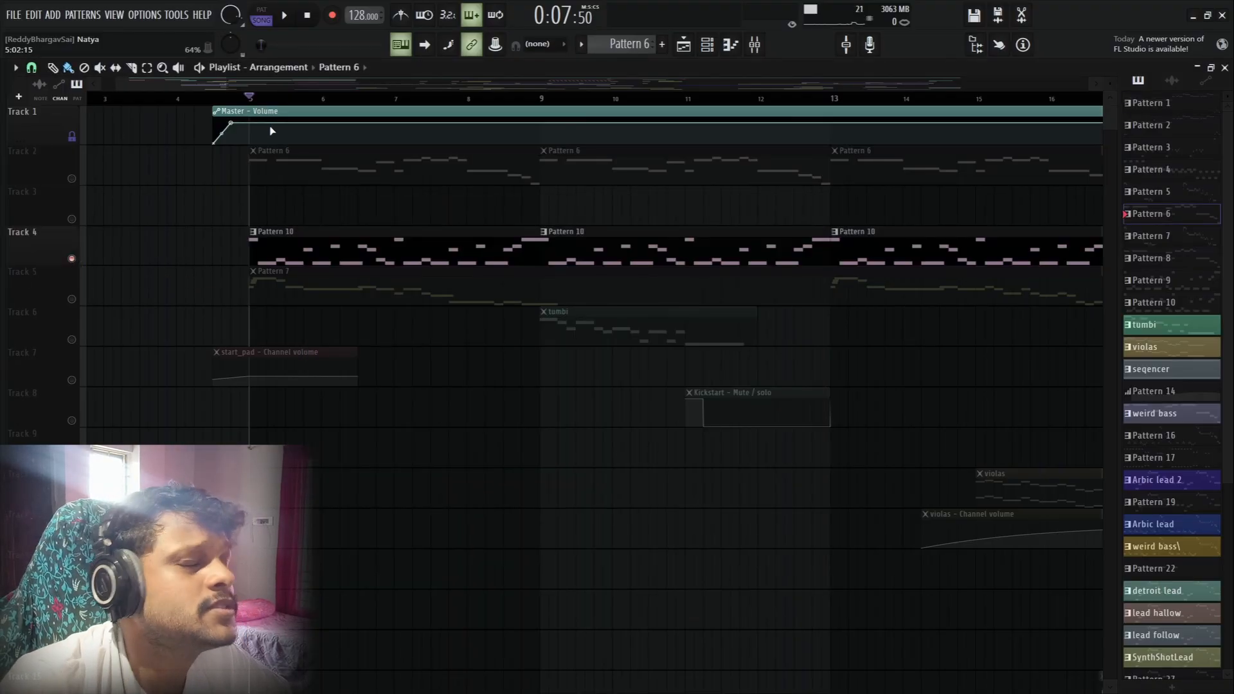
key("space")
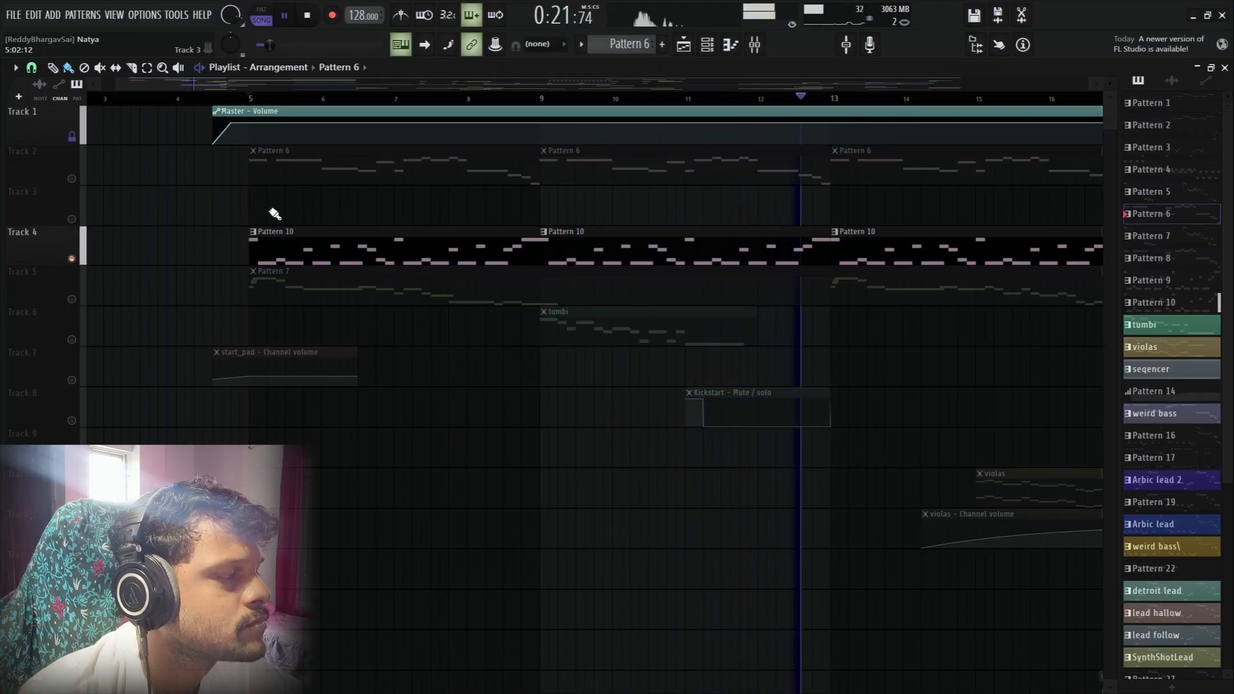
key("space")
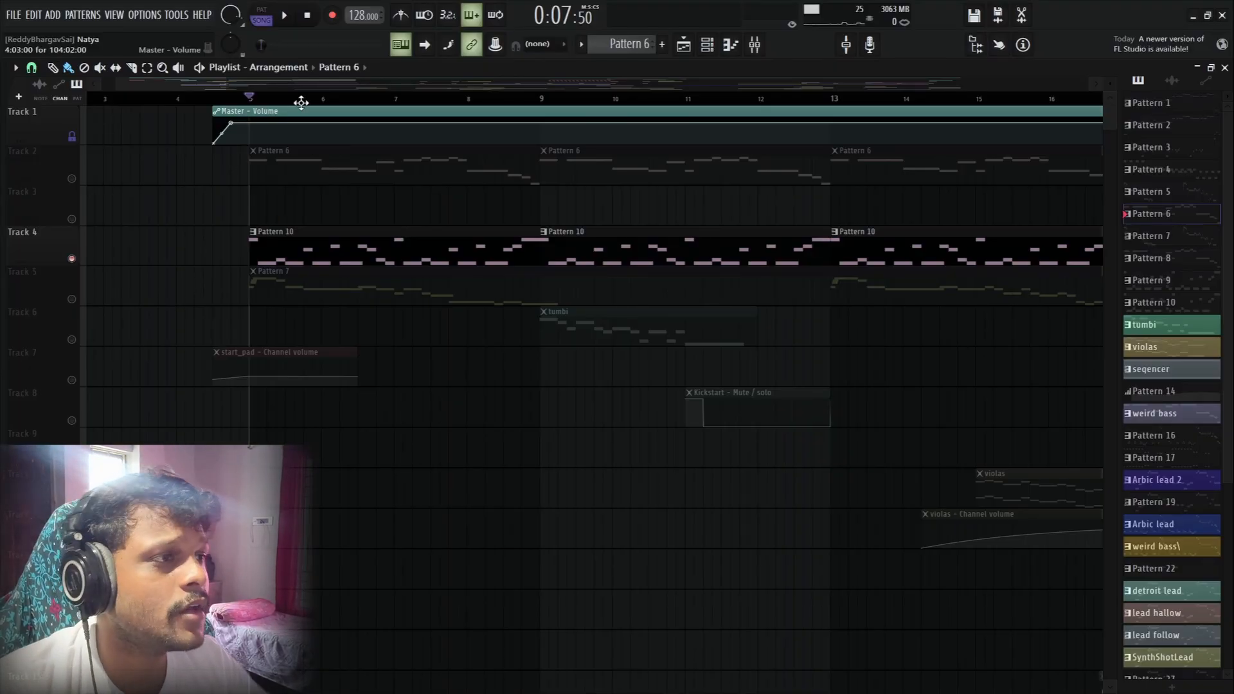
Step: Solo Track 5 and play its Pattern 7 clip from bar 5
right_click(72, 299)
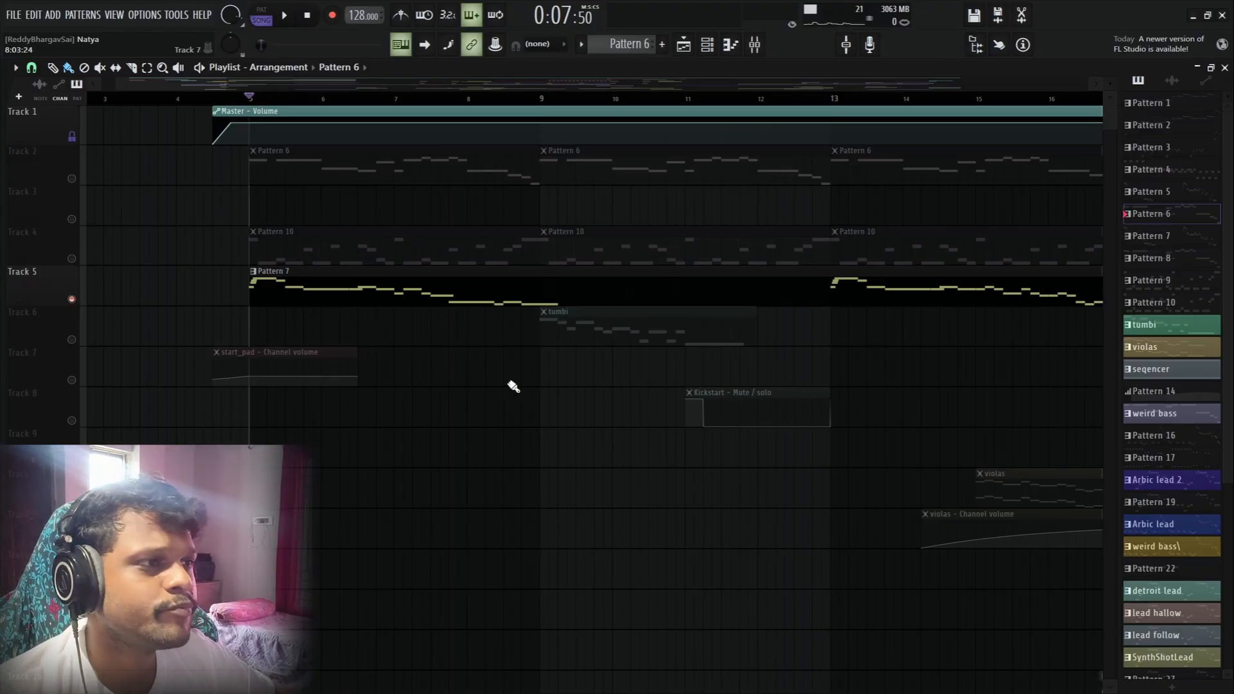
key("space")
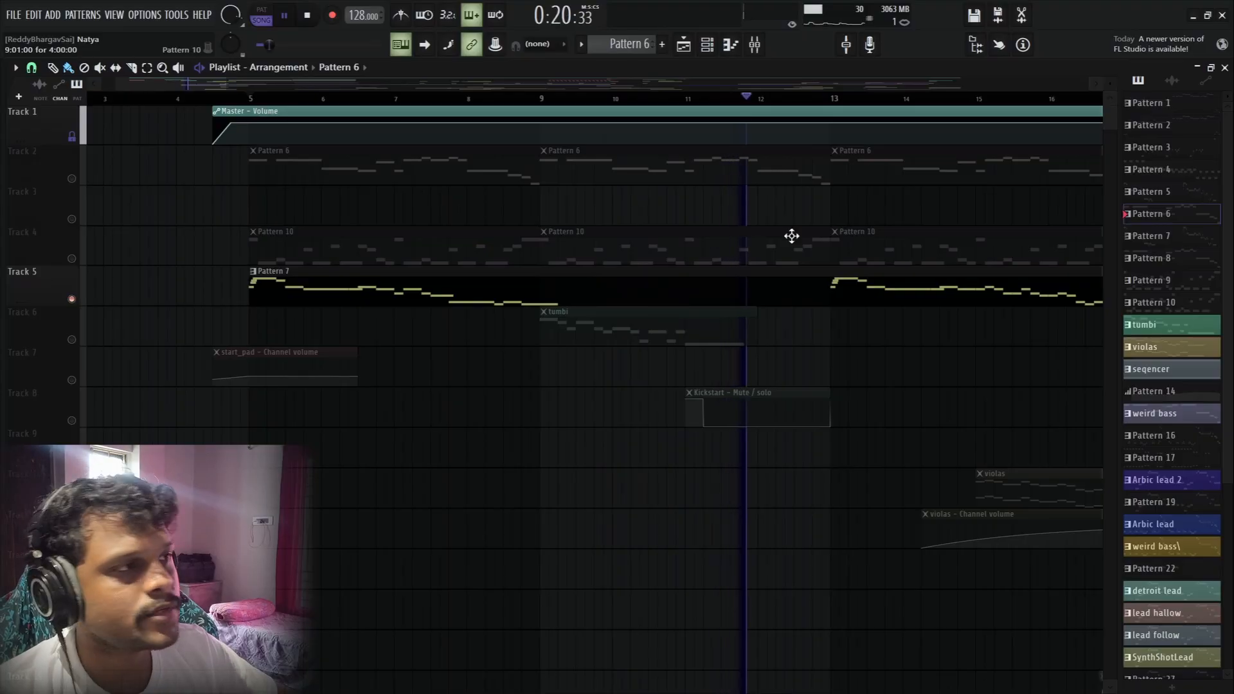
key("space")
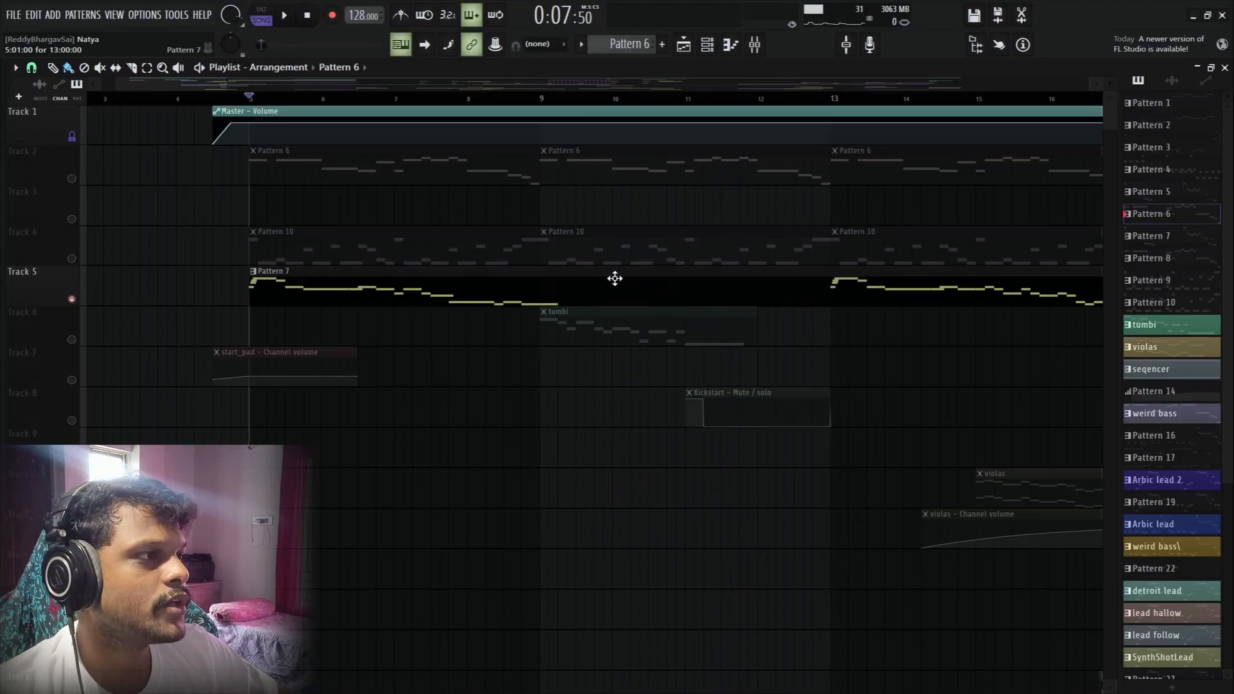
Step: Unmute Track 6 alongside Track 5 and play the tumbi clip from bar 9
left_click(71, 338)
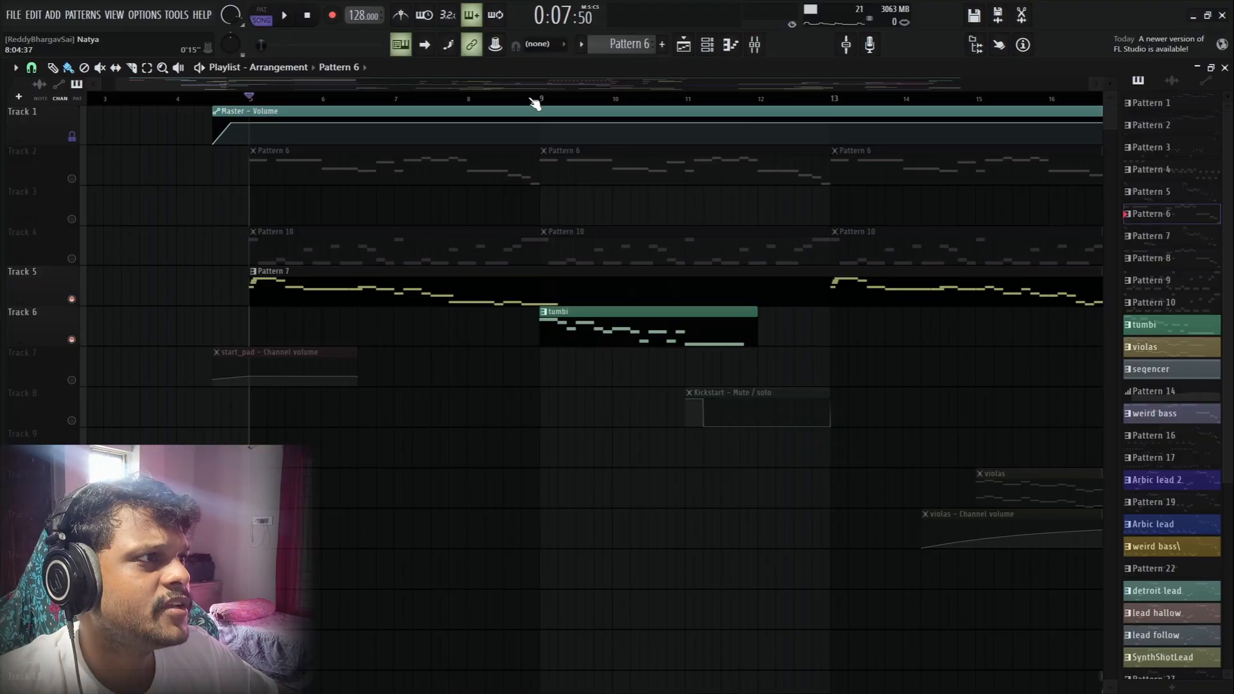
left_click_drag(531, 100, 542, 101)
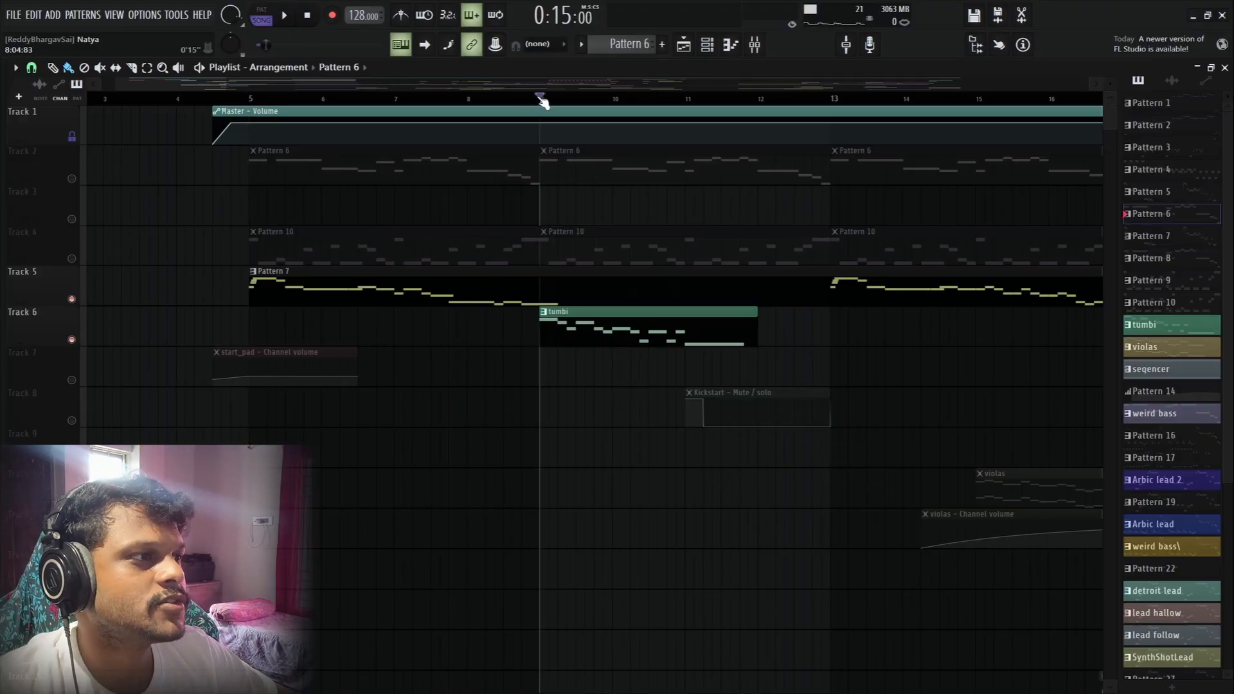
key("space")
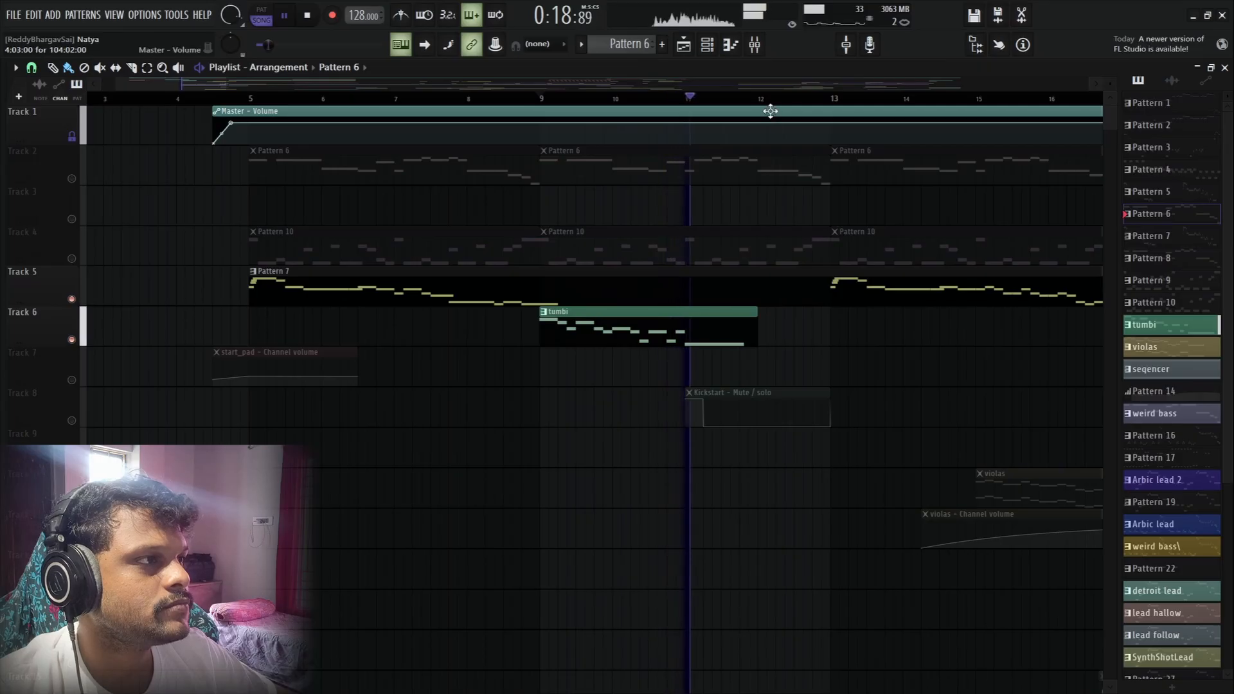
Step: Examine the tumbi track's level in the mixer while replaying its clip from bar 9
key("F9")
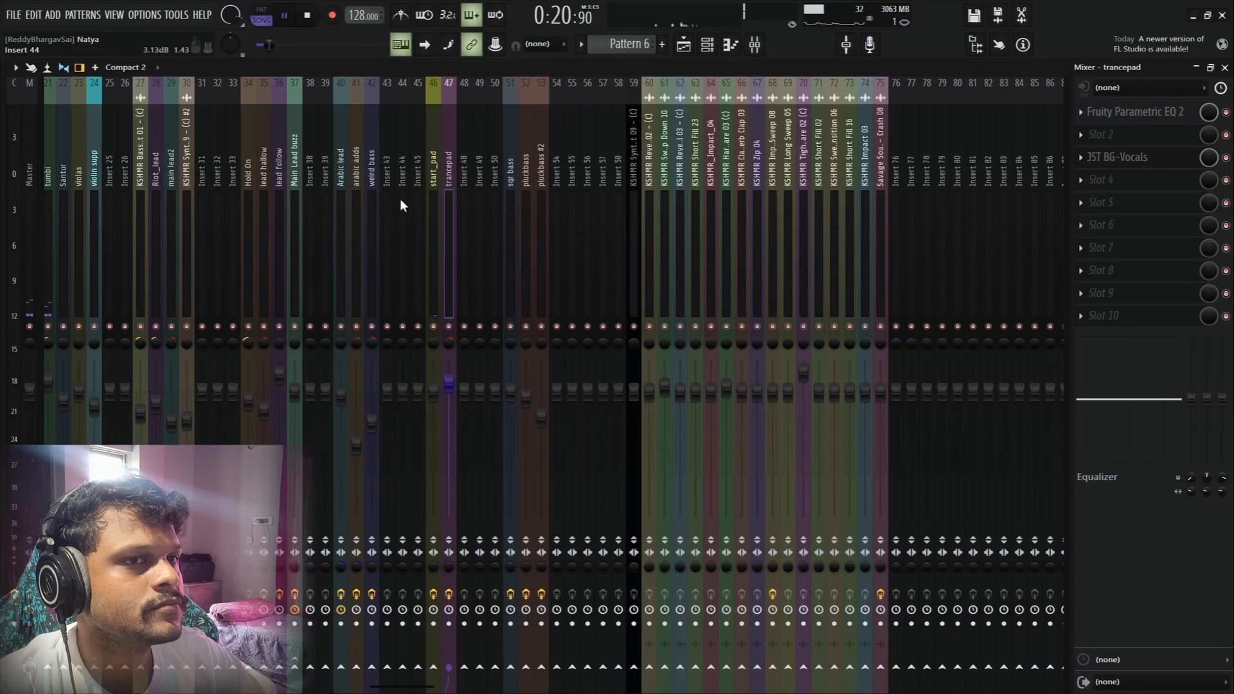
key("space")
key("space")
scroll(468, 231, "up", 3)
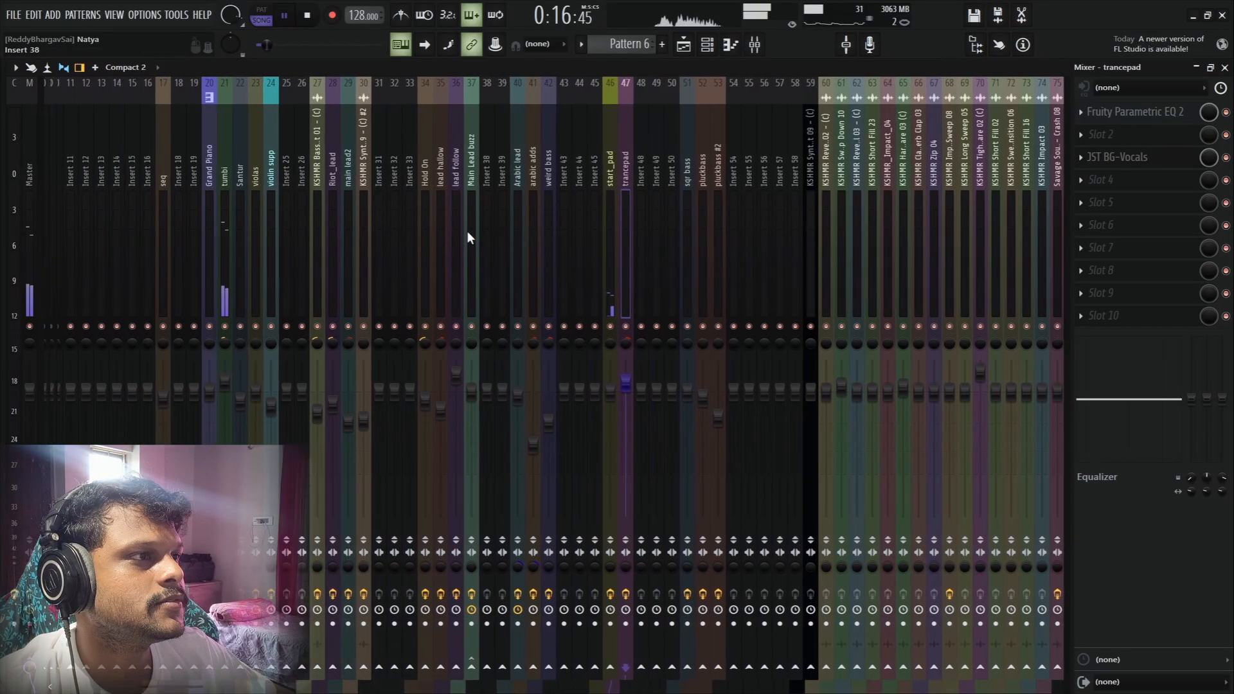
scroll(468, 230, "up", 2)
key("space")
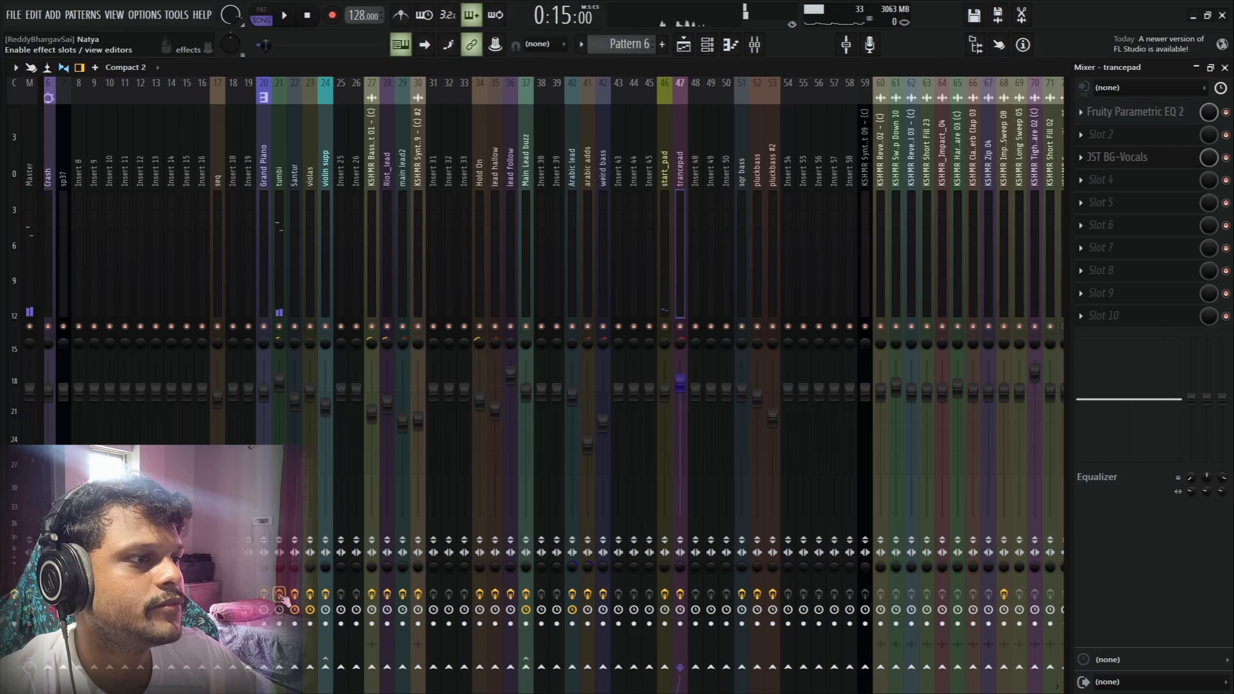
key("space")
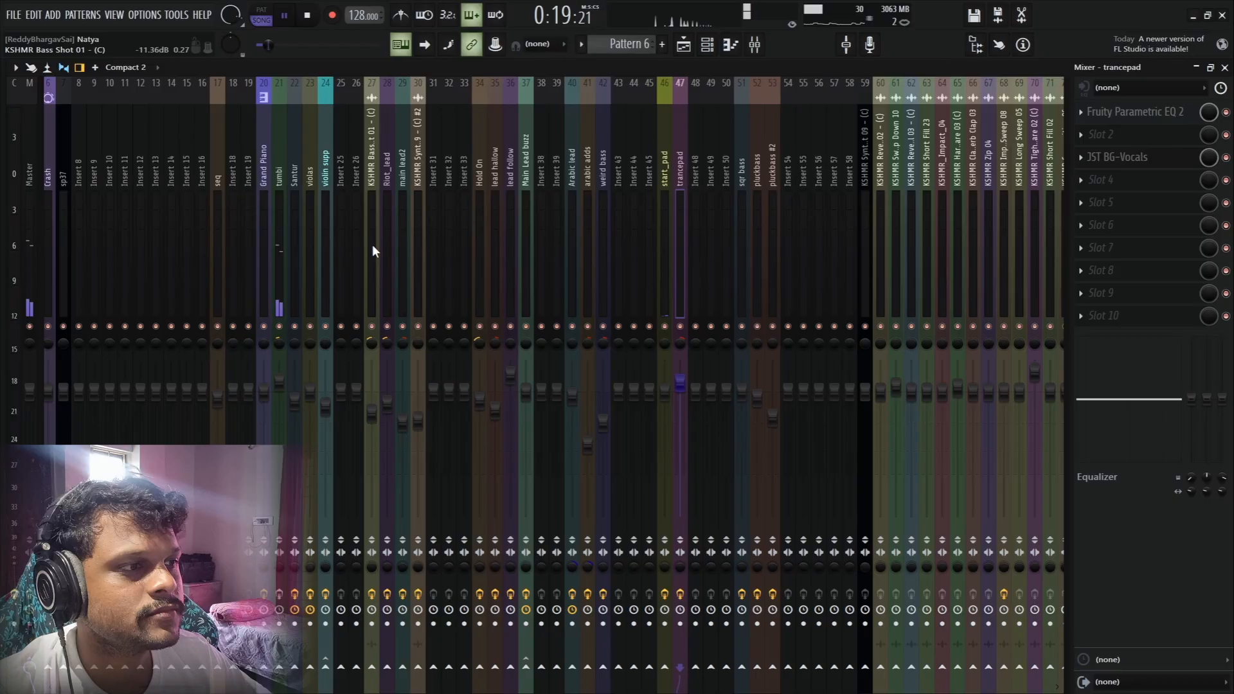
key("space")
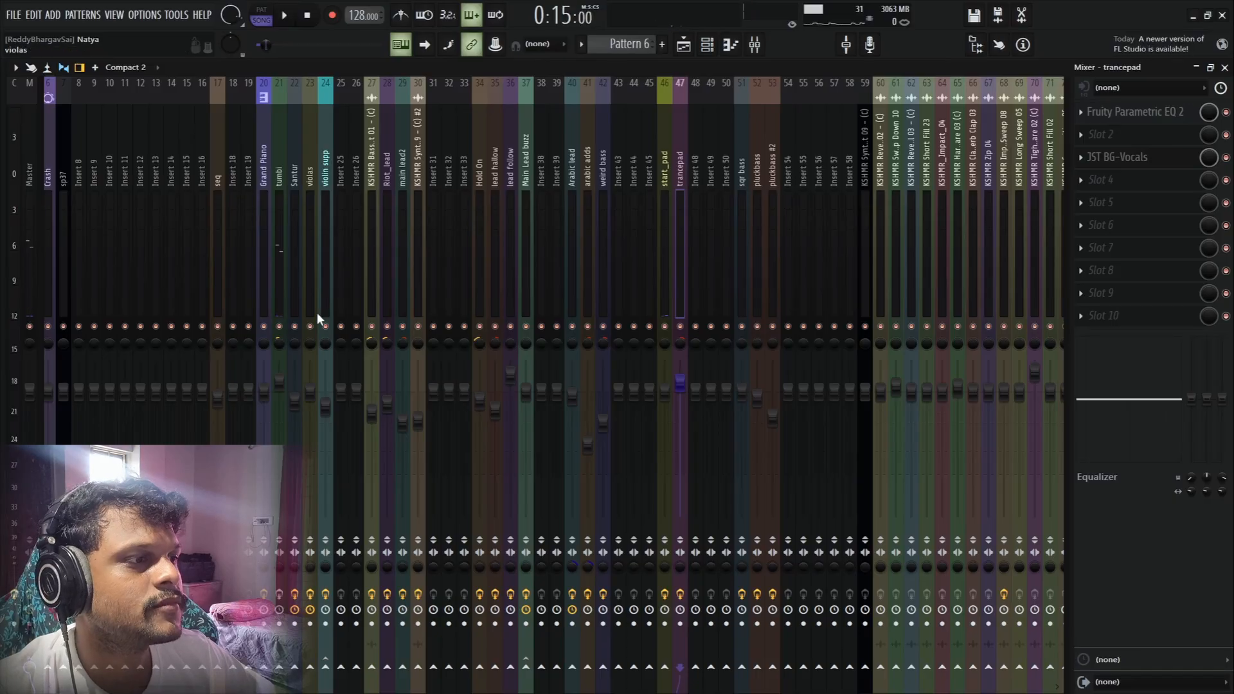
Step: Select the tumbi mixer track, play it from bar 9 to hear its effects, and return to the playlist
left_click(279, 173)
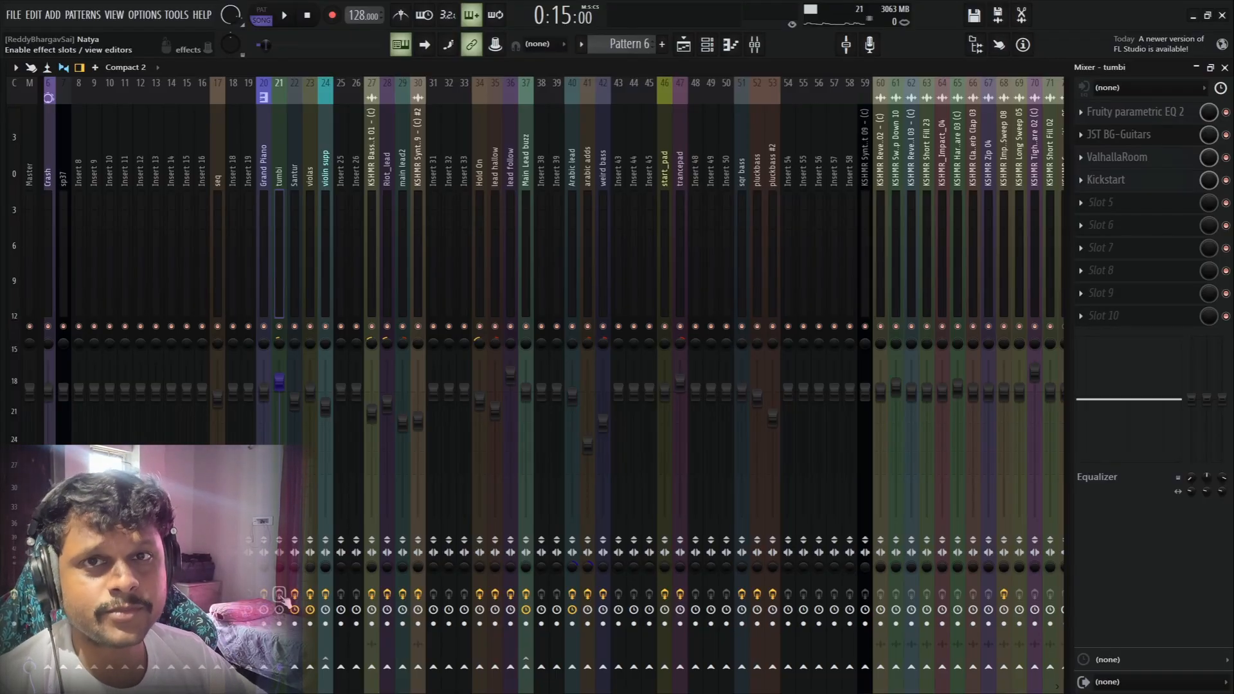
key("space")
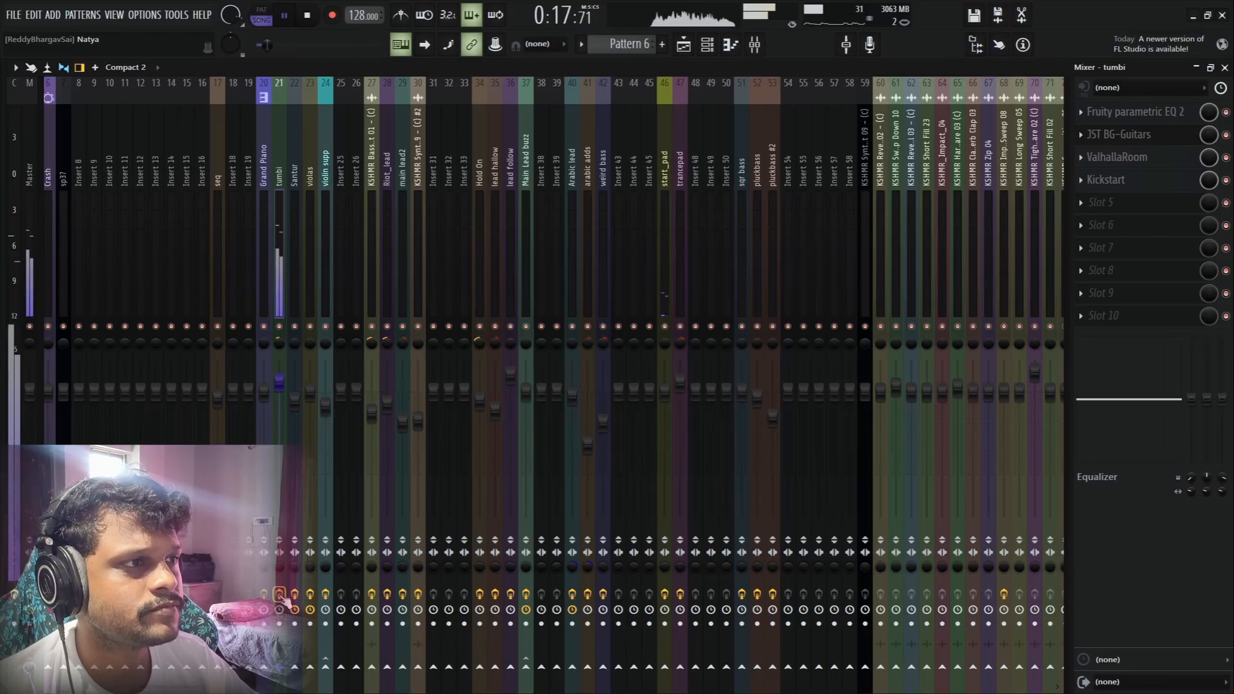
left_click(707, 45)
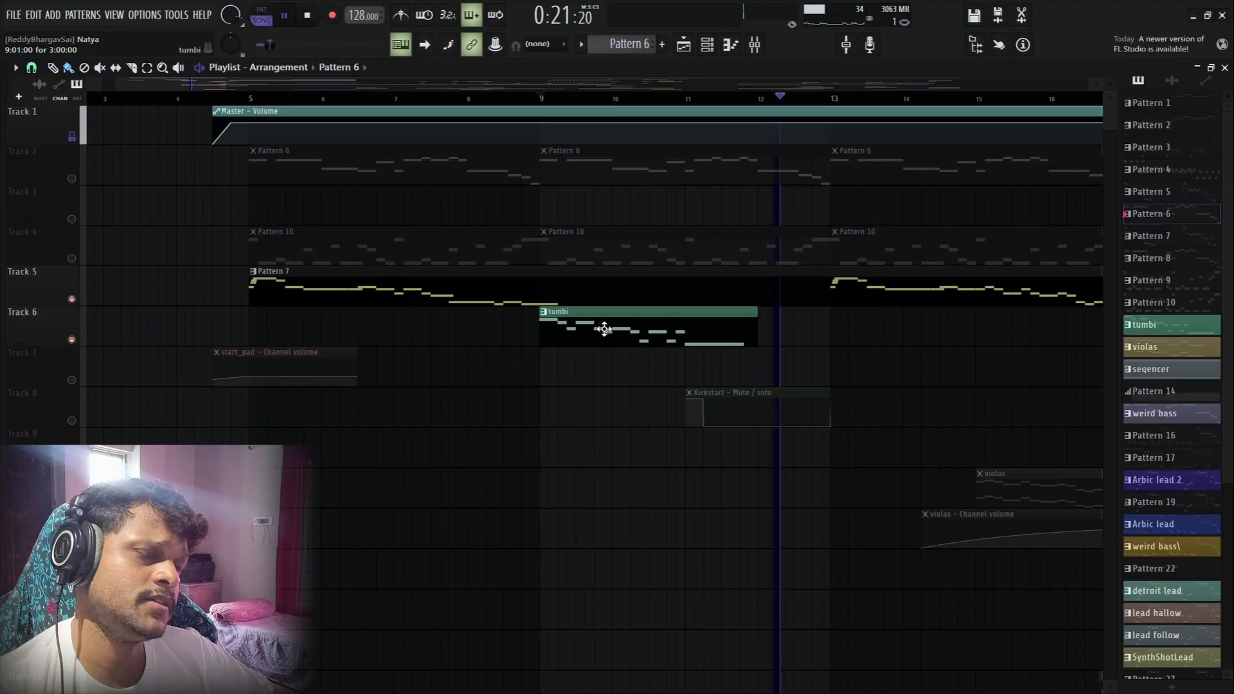
key("space")
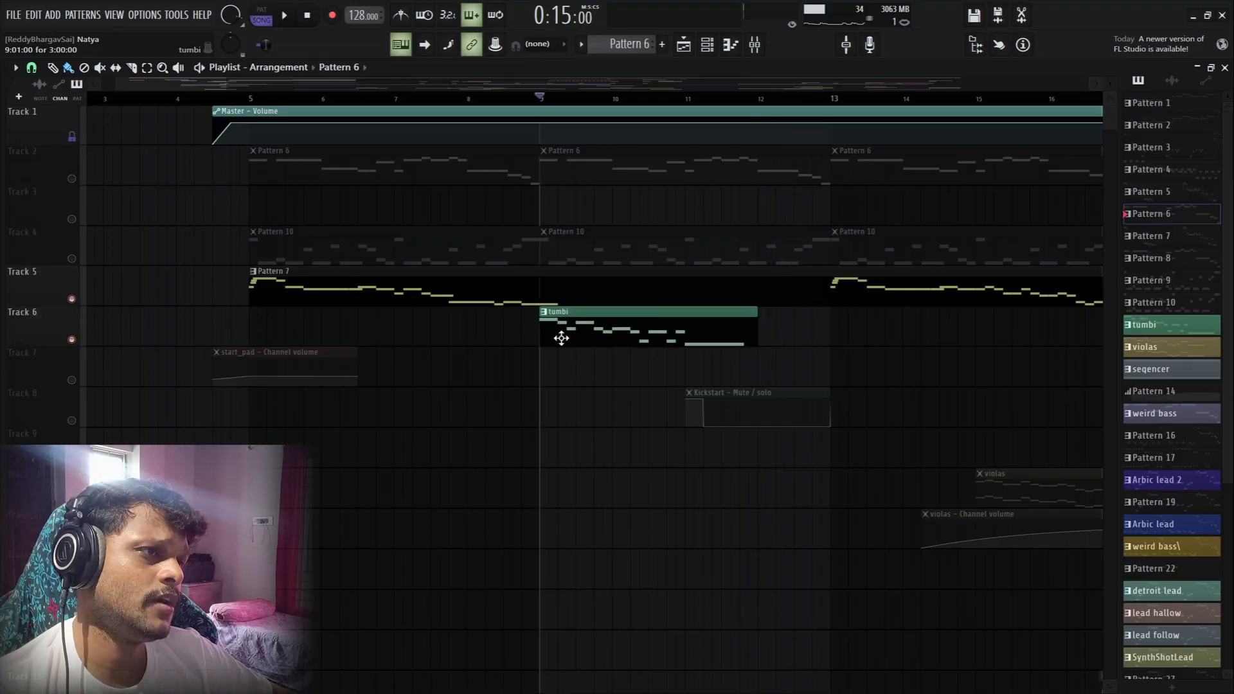
Step: Unmute all playlist tracks and play the full intro from bar 5
left_click(71, 299, "ctrl")
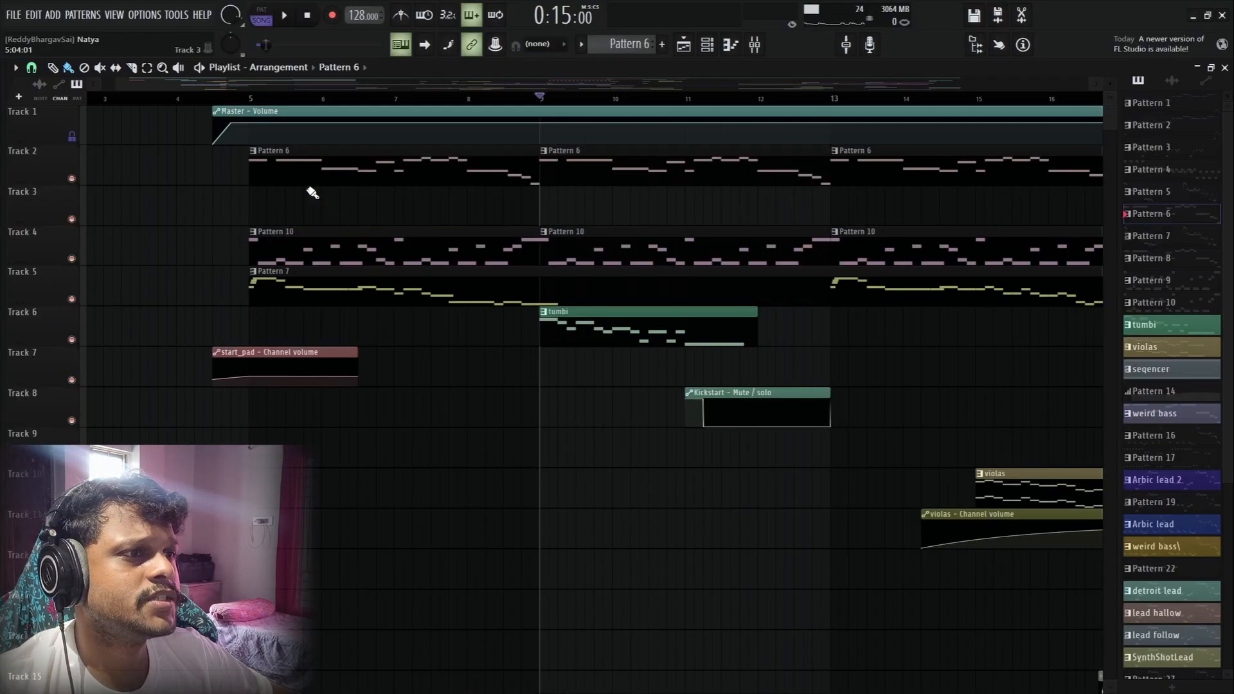
left_click(241, 97)
key("space")
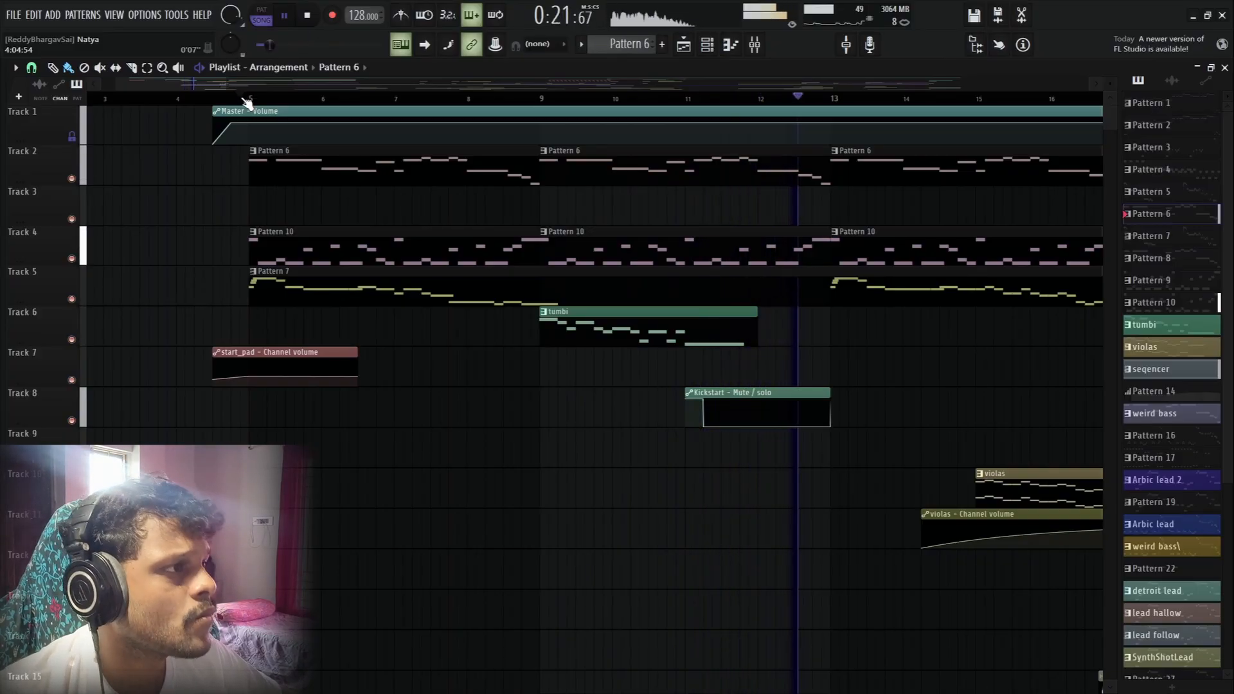
key("space")
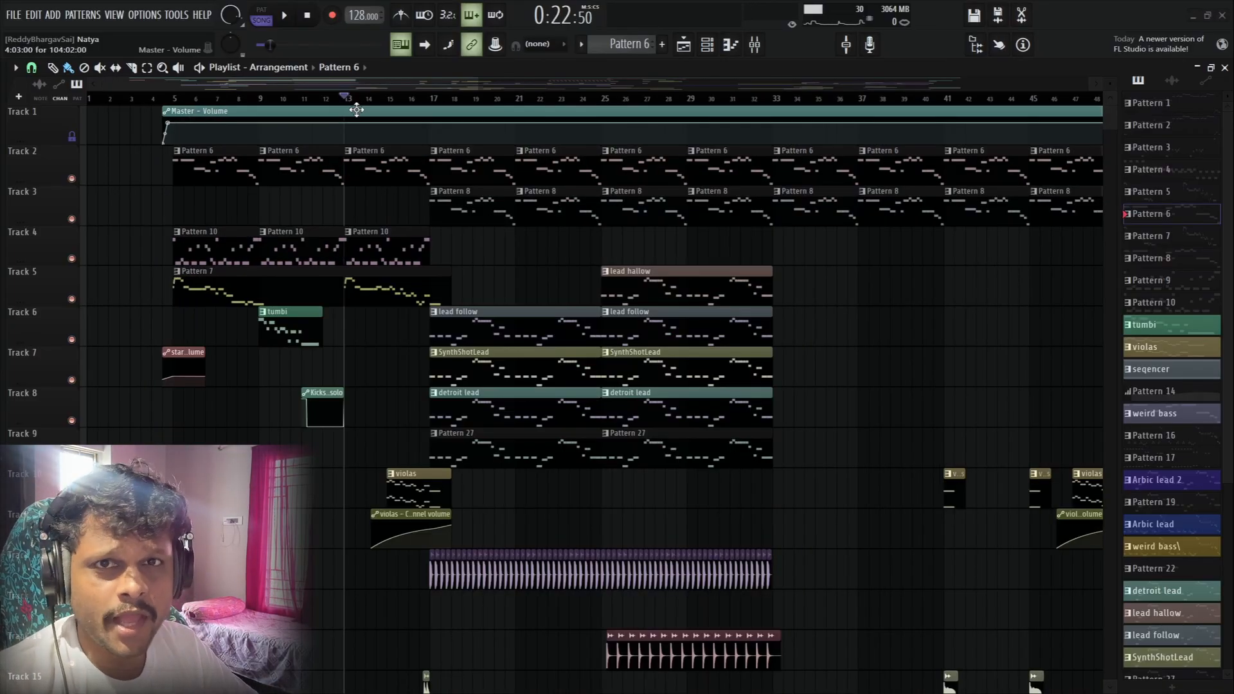
Step: Play the violas clip with only Tracks 10 and 11 audible, and play the same section with all tracks on
scroll(366, 100, "up", 5)
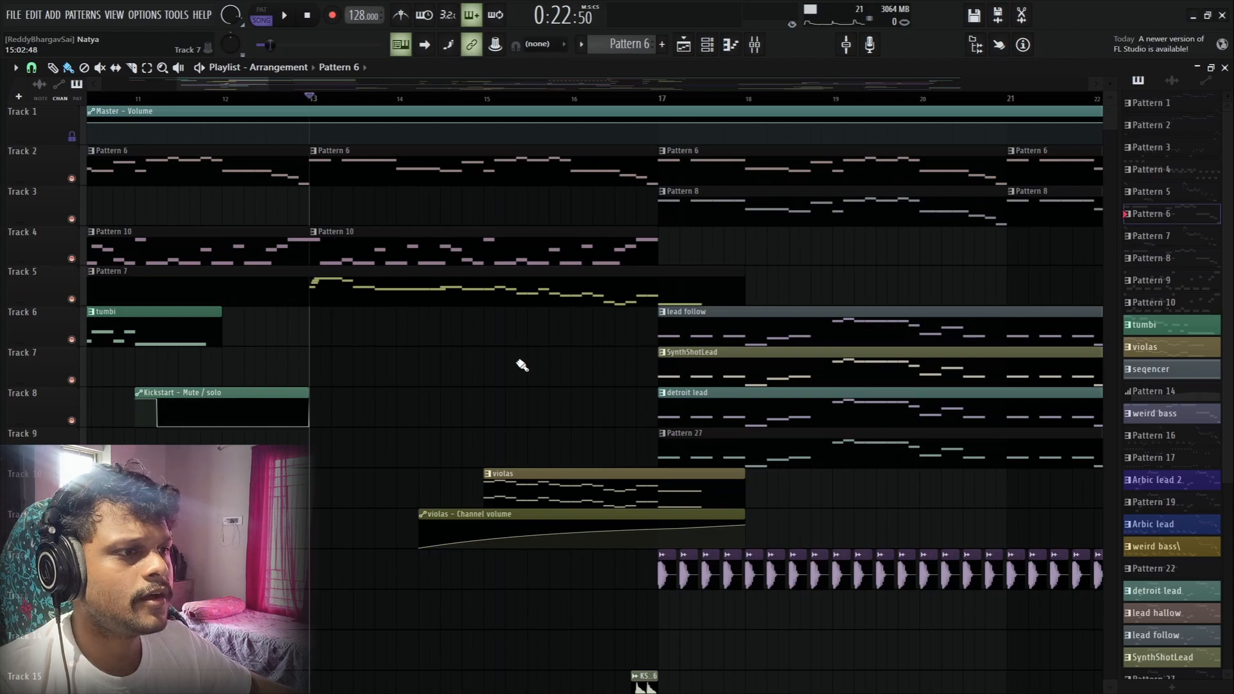
right_click(72, 501)
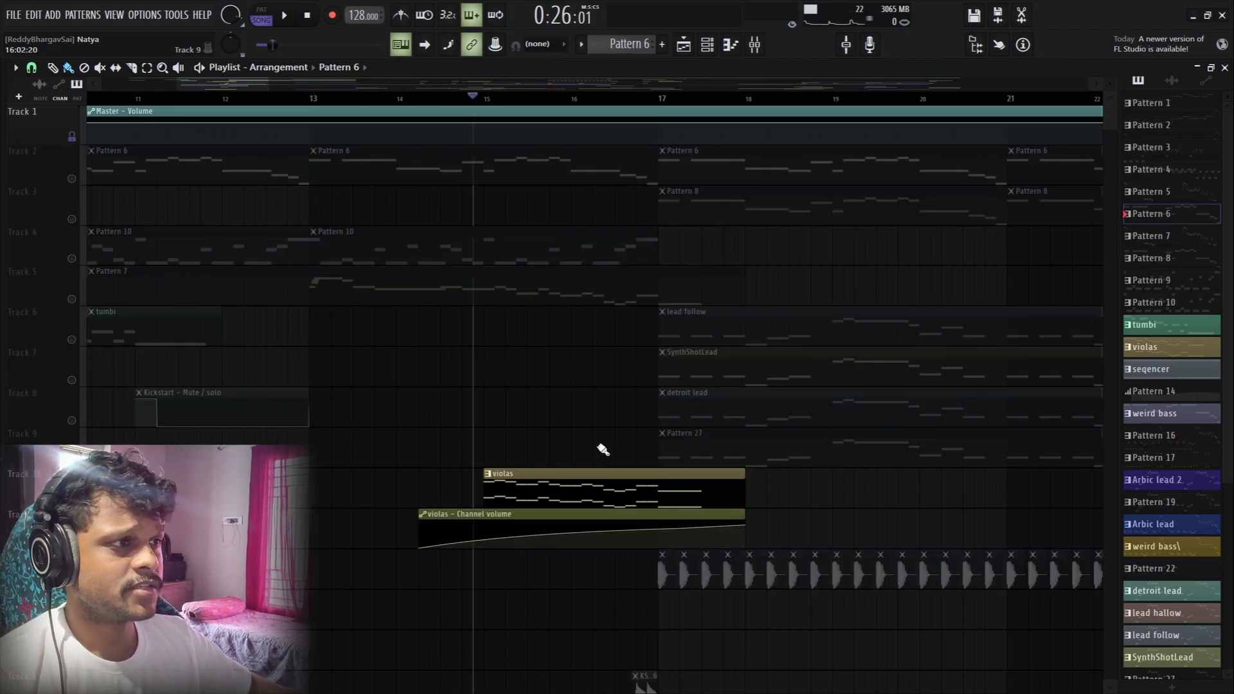
key("space")
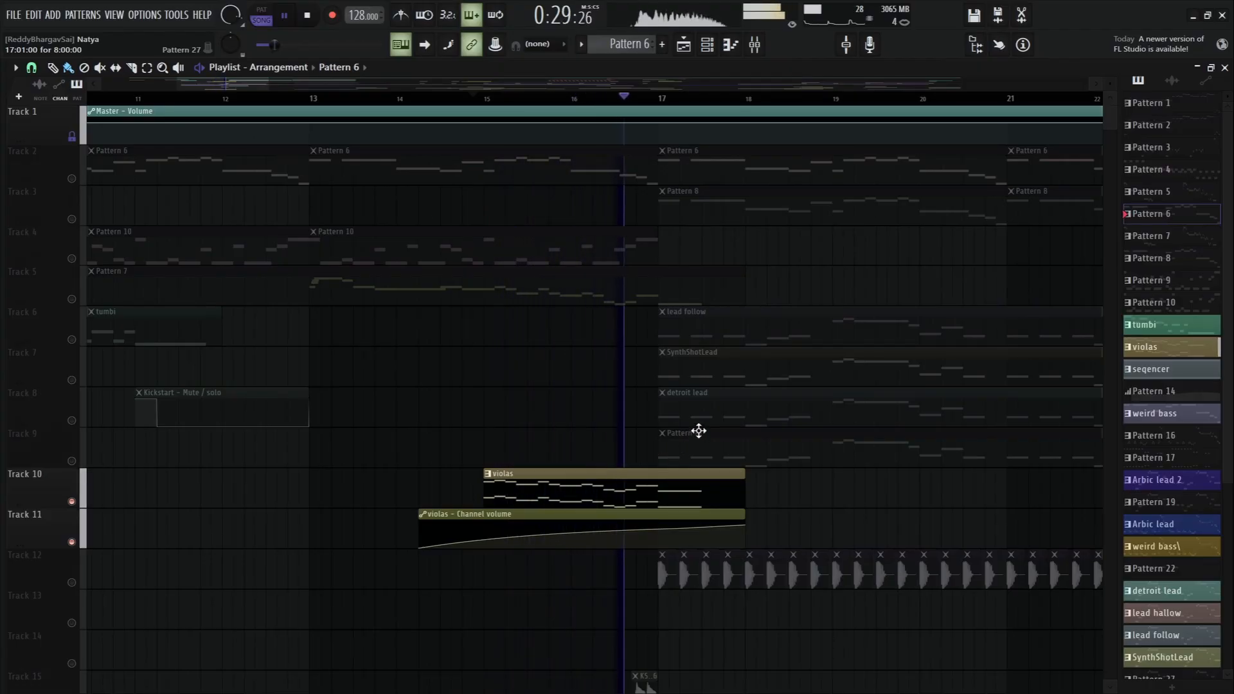
key("space")
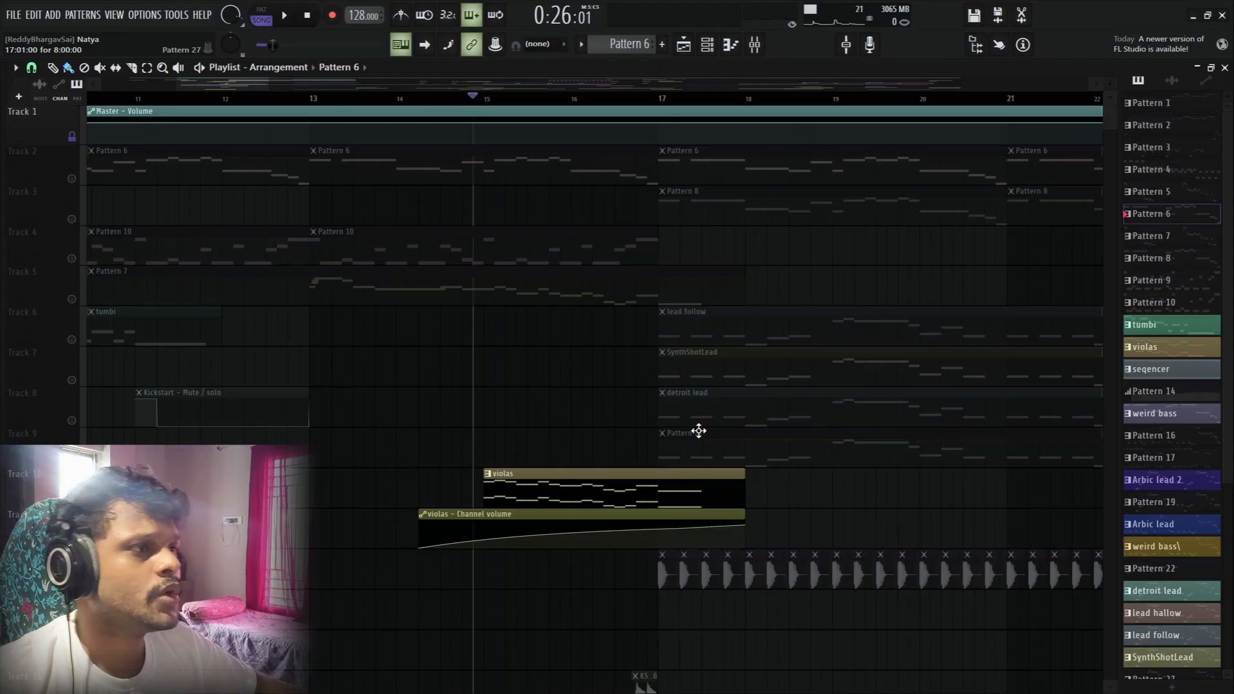
key("space")
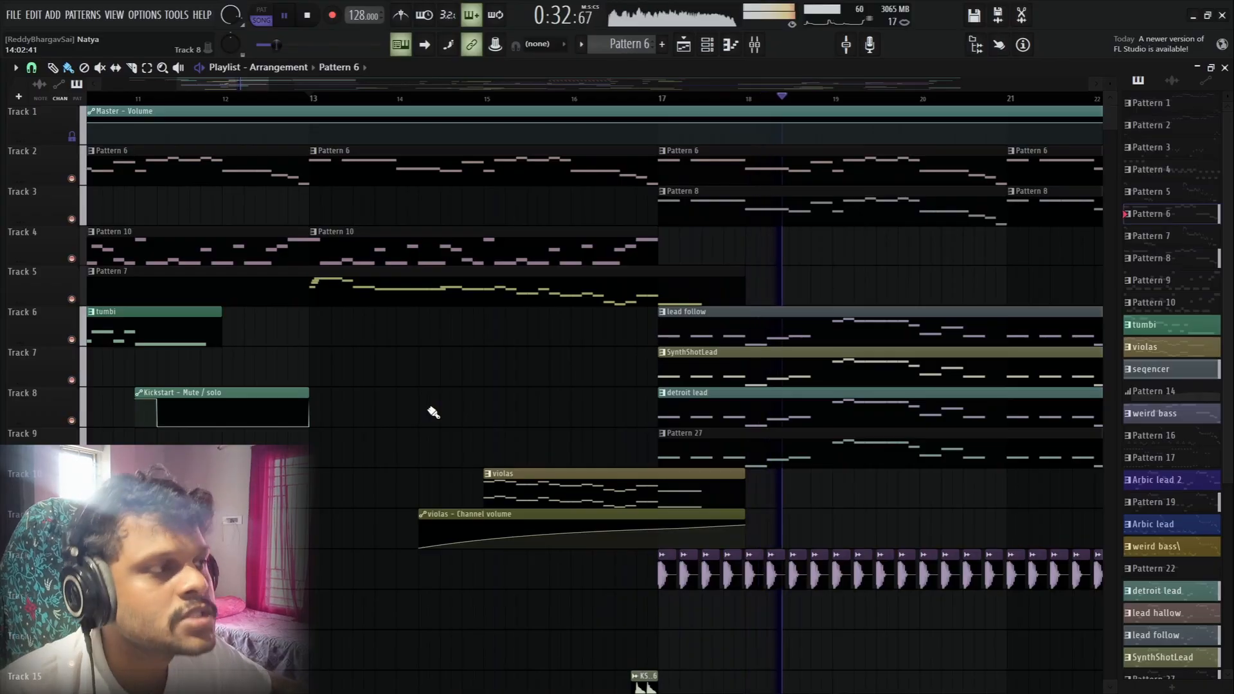
key("space")
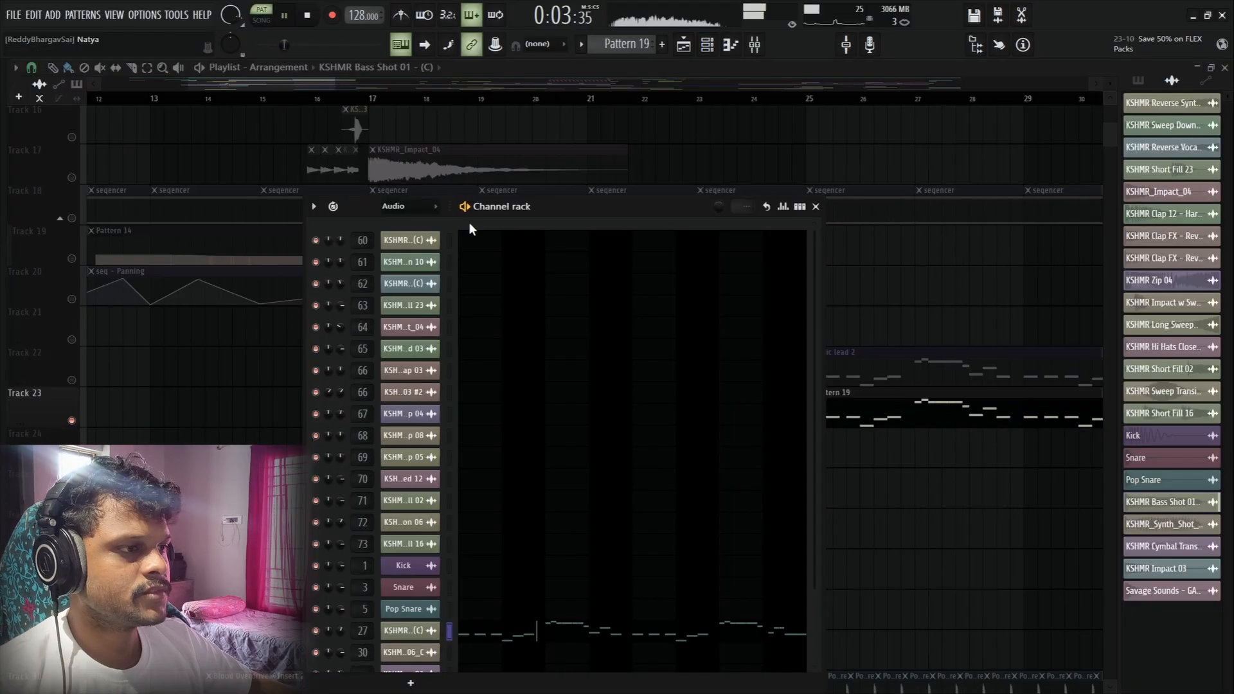
Step: Inspect the sample settings of the KSHMR Bass Shot 01 channel and close them
left_click(406, 632)
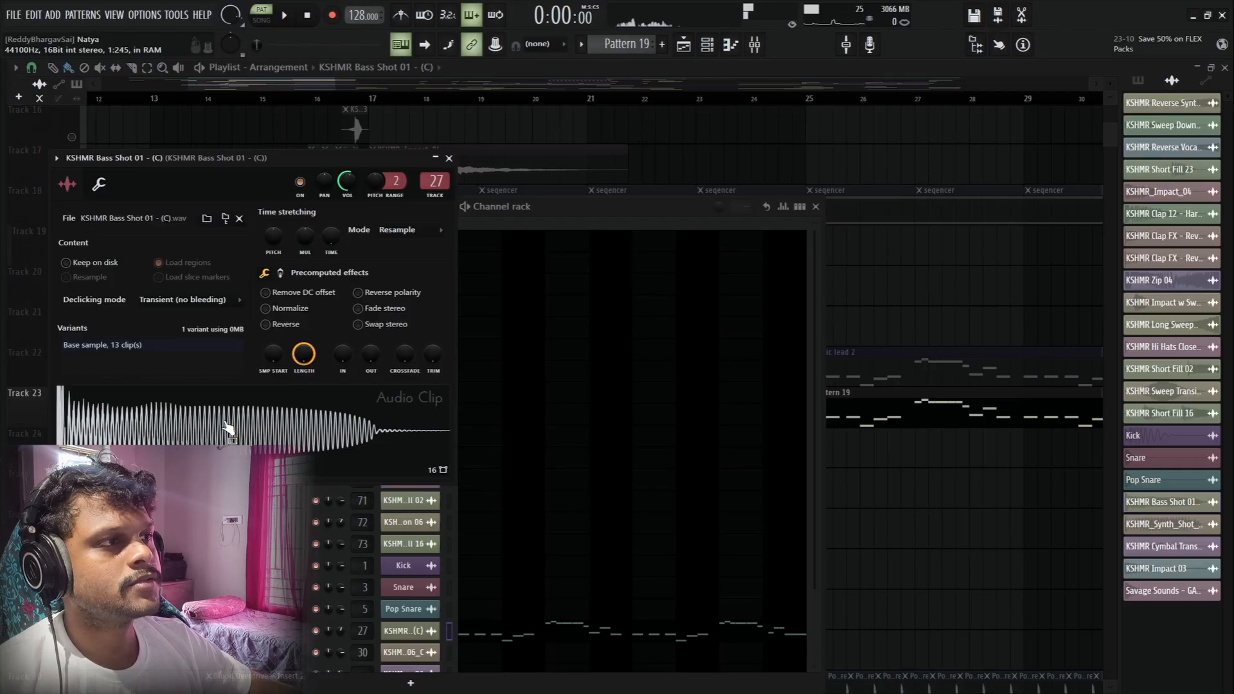
left_click(450, 158)
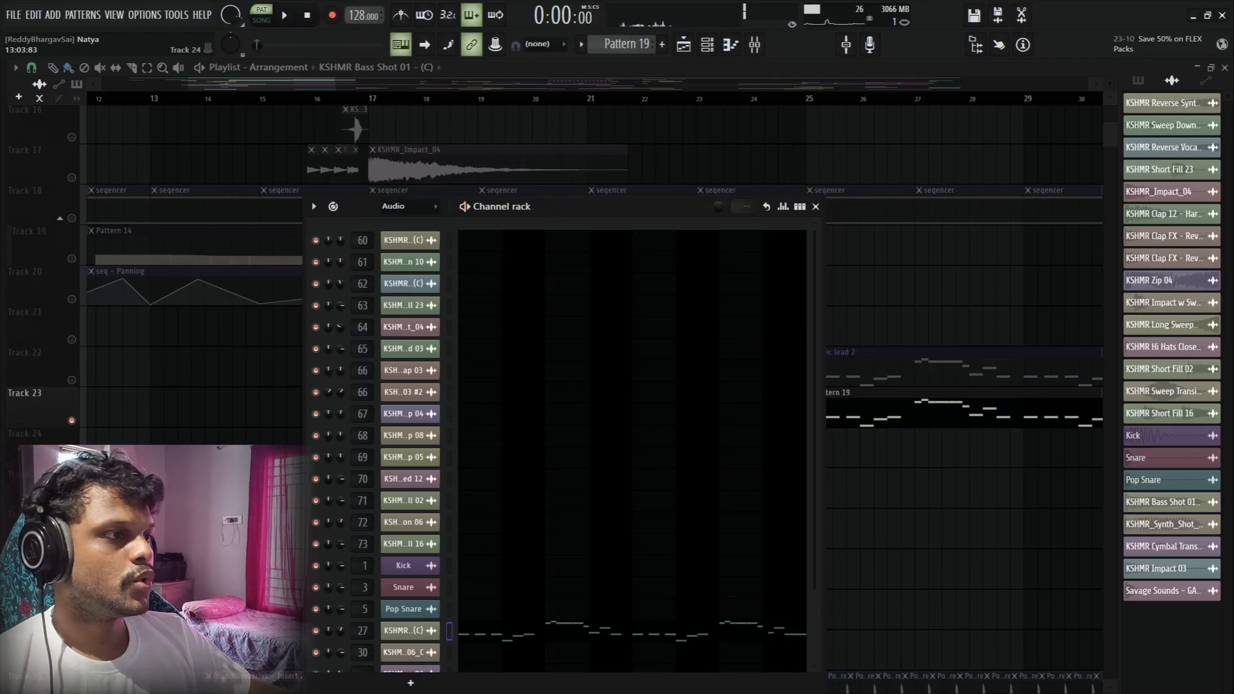
Step: Close the channel rack, unmute Track 18 and play its seqencer clips together with Pattern 19 from bar 17
key("F6")
scroll(212, 399, "up", 5)
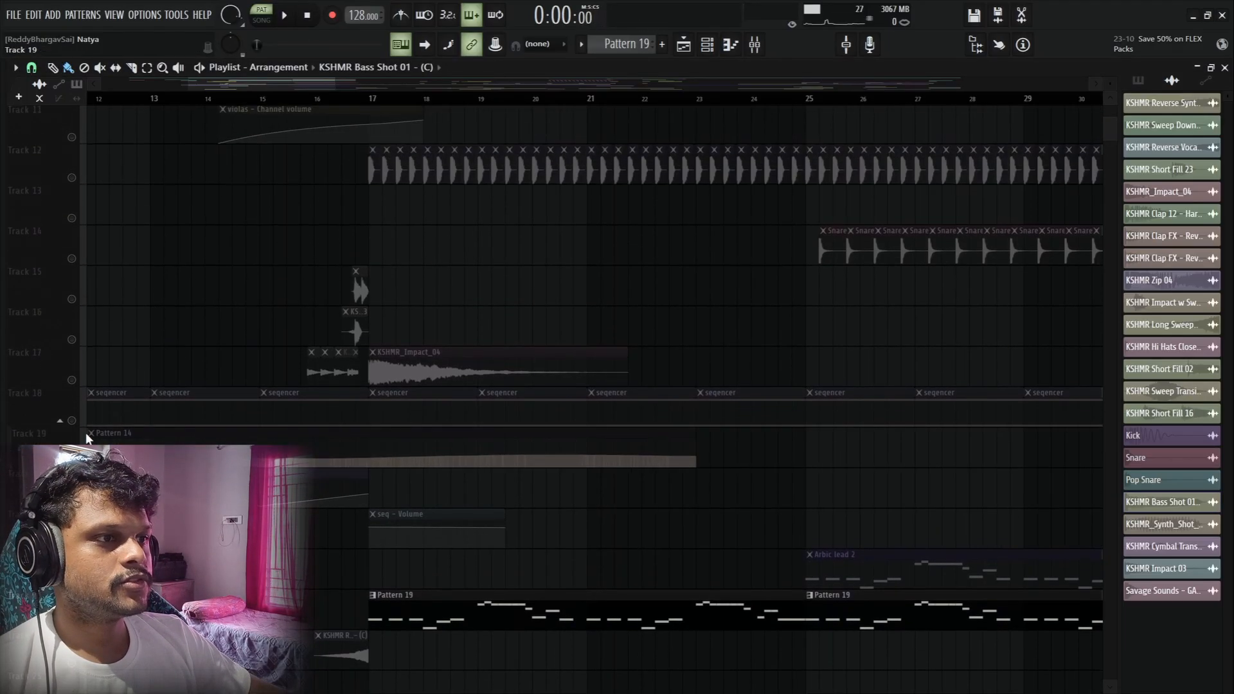
left_click(61, 421)
left_click(72, 422)
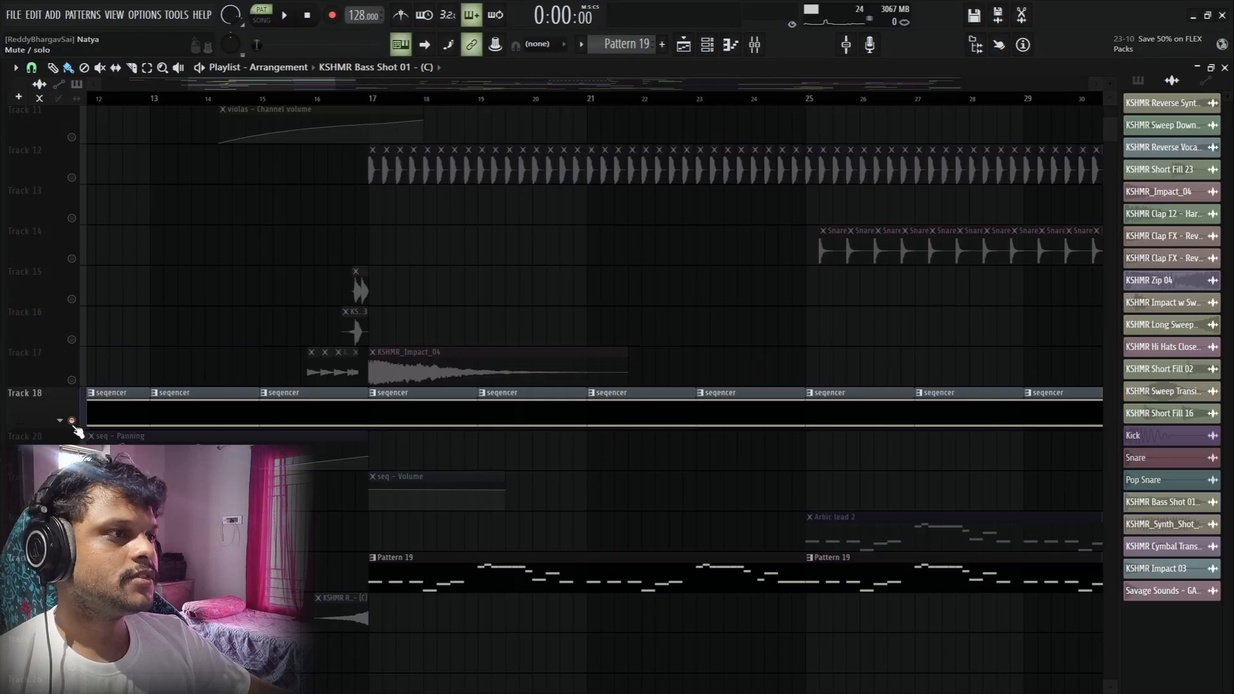
scroll(388, 105, "right", 2)
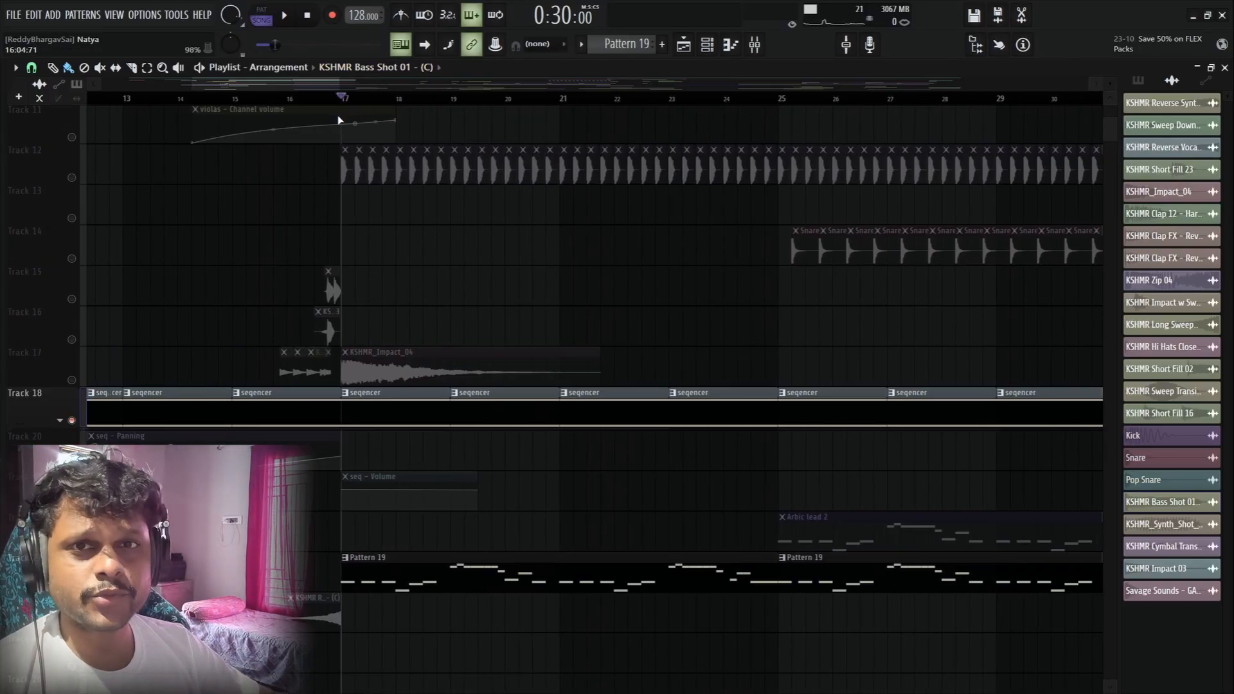
key("space")
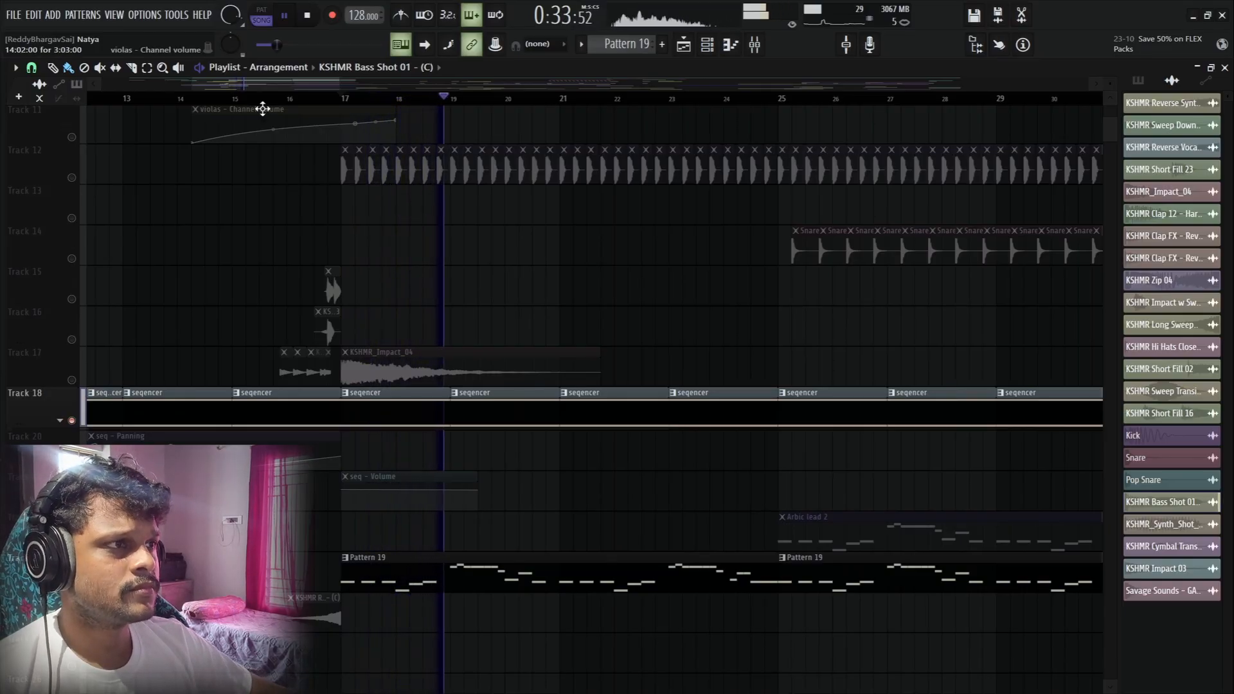
scroll(422, 303, "up", 5)
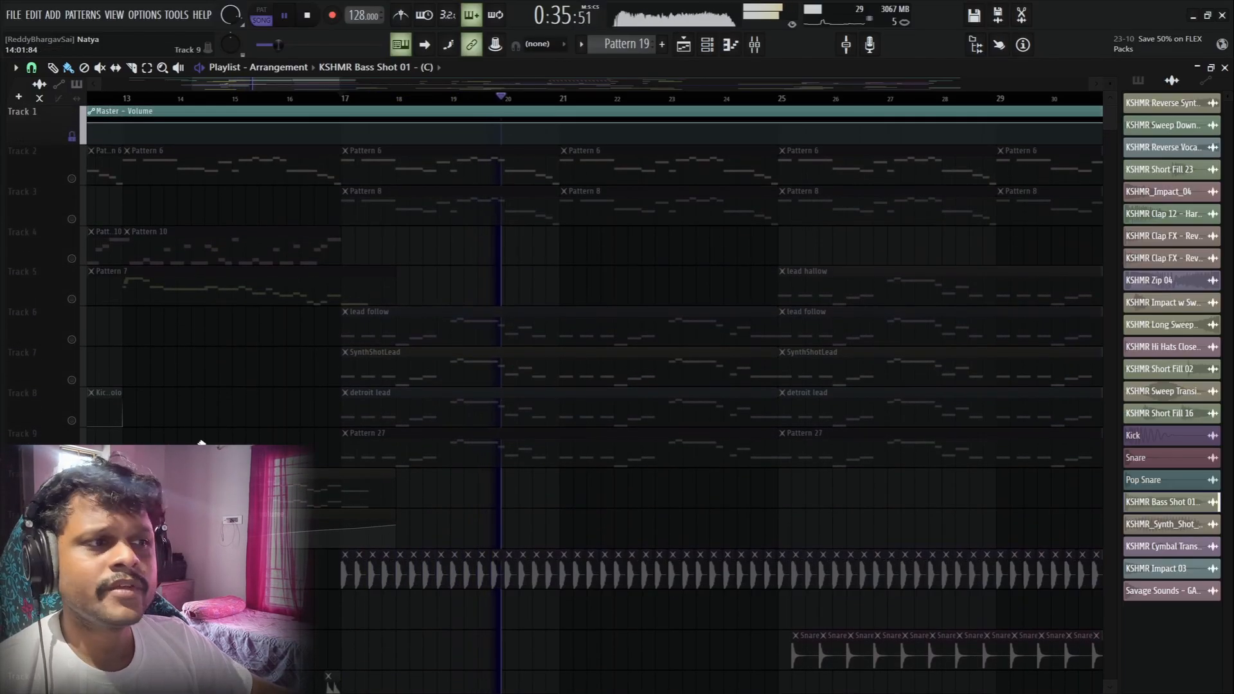
Step: Play the Track 12 kick section from bar 17, and play it again with Pattern 6 on Track 2 unmuted
key("space")
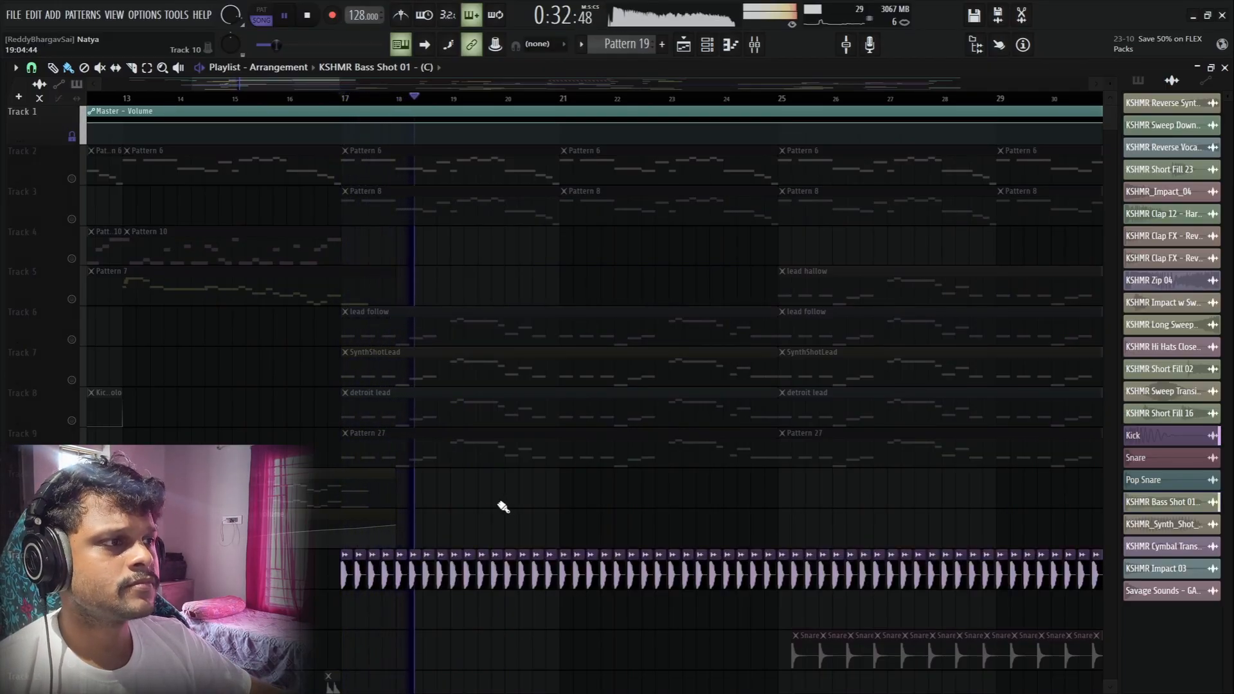
key("space")
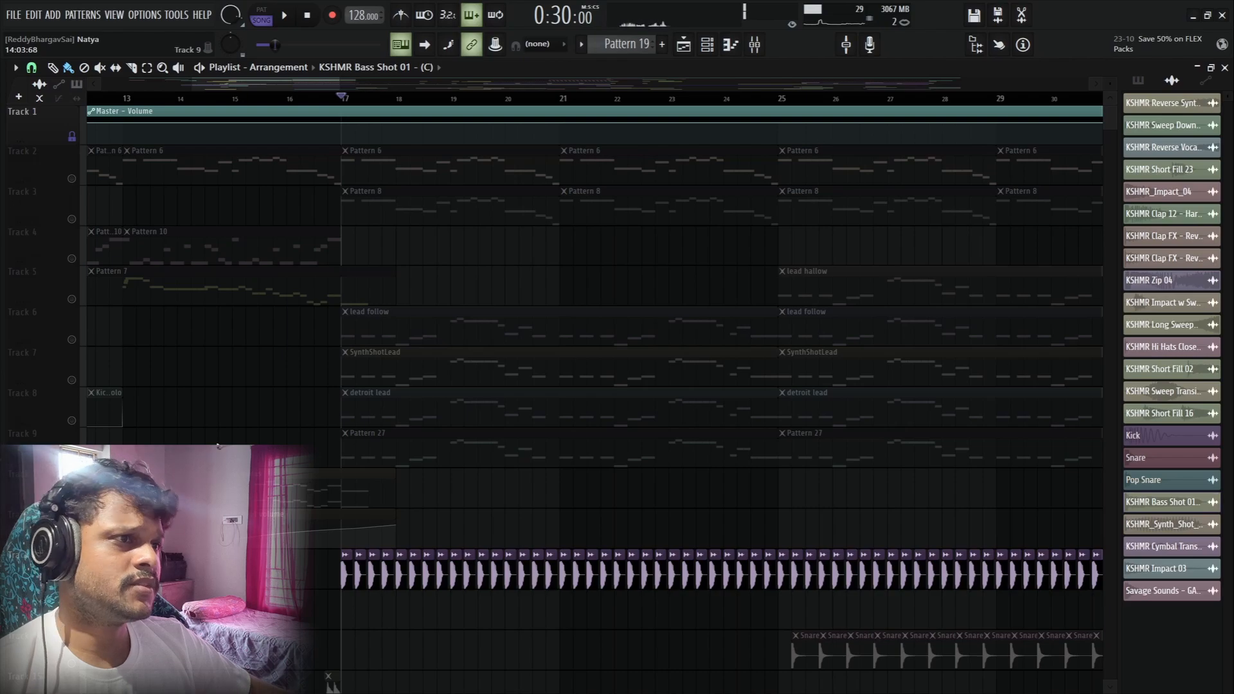
left_click(72, 179)
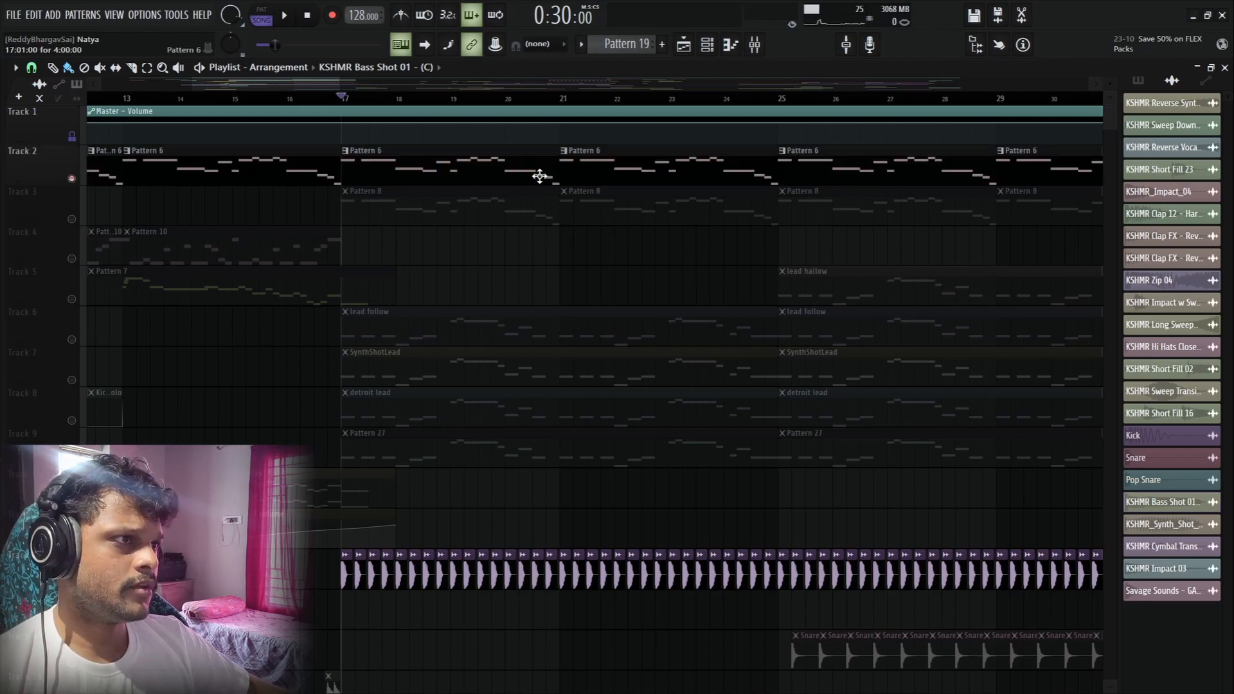
key("space")
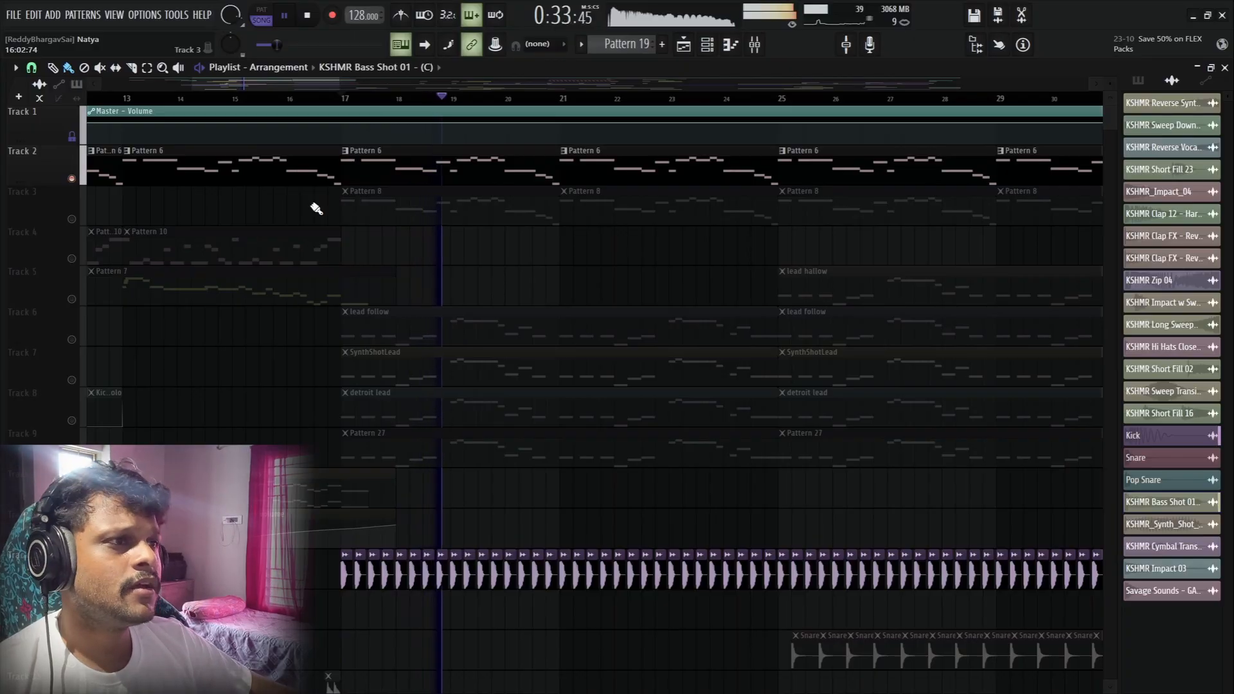
key("space")
Step: Unmute Track 3 and play Pattern 8 together with Pattern 6 from bar 17, without the kick
left_click(72, 219)
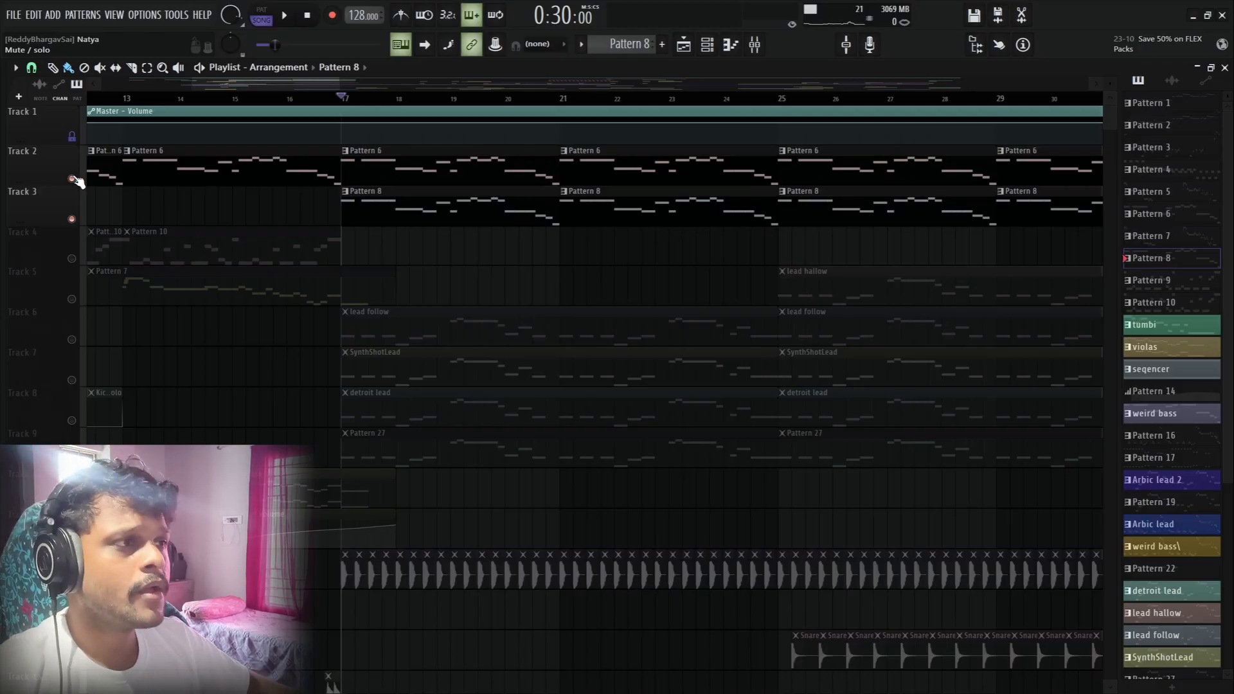
key("space")
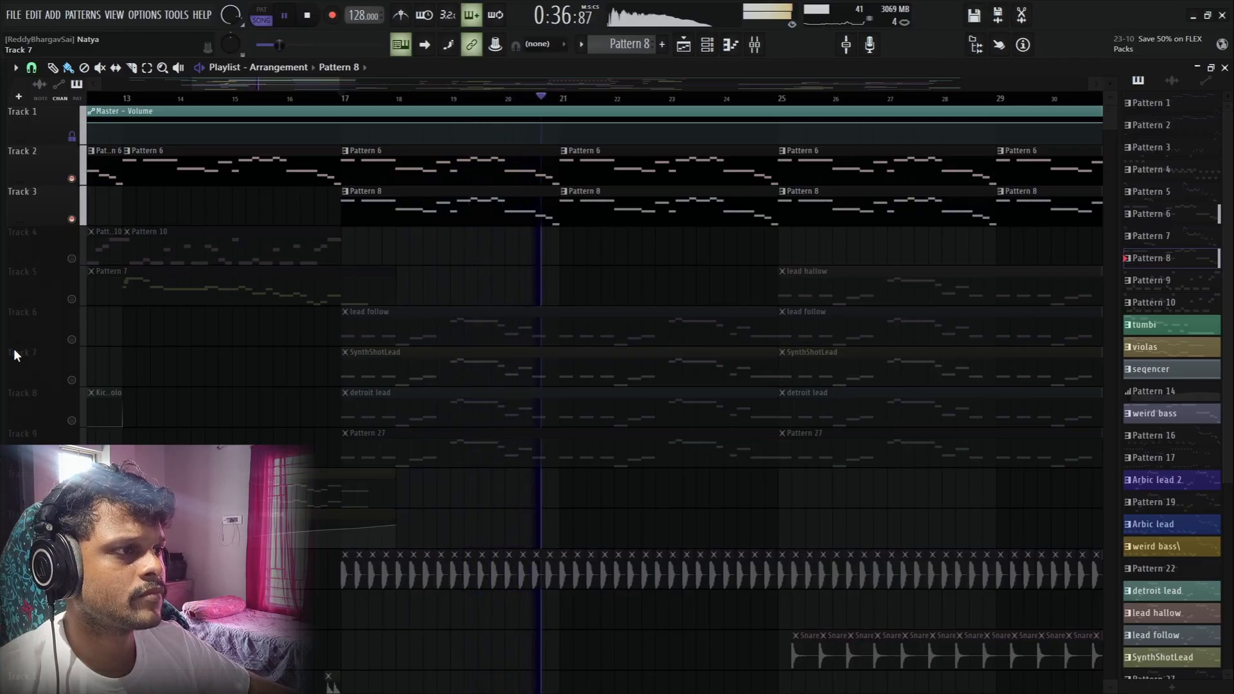
key("space")
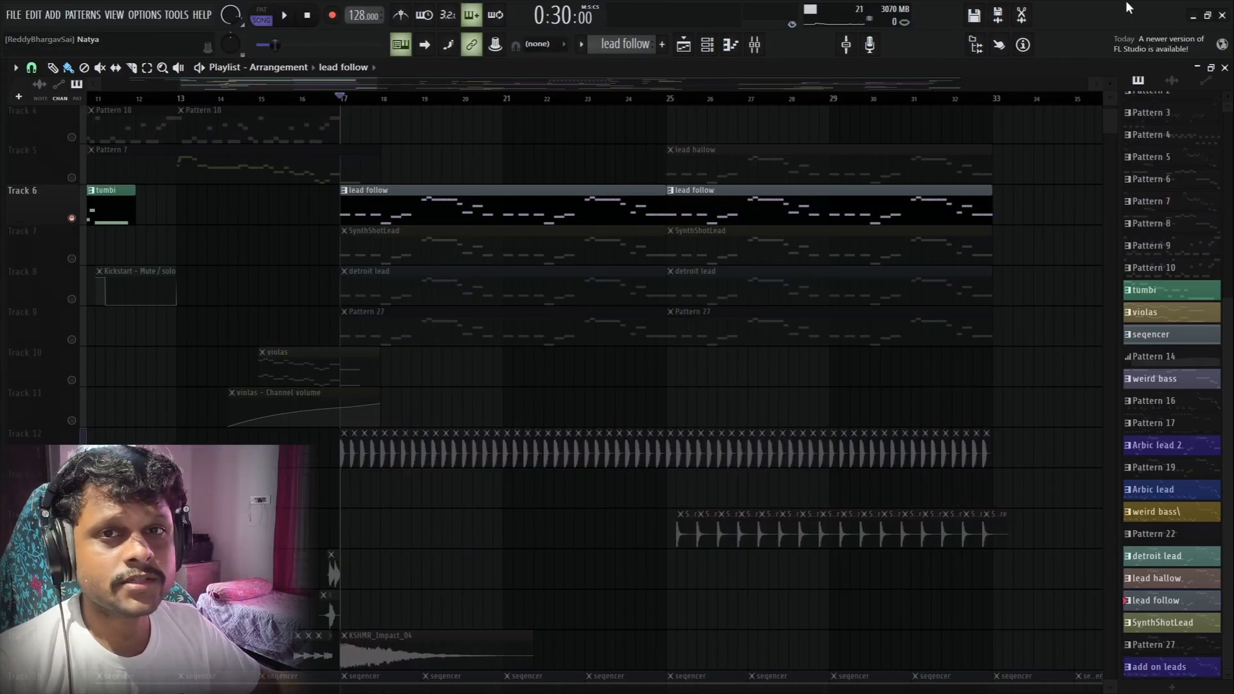
Step: Play the soloed lead follow clips on Track 6 from bar 17, and solo and play SynthShotLead on Track 7
key("space")
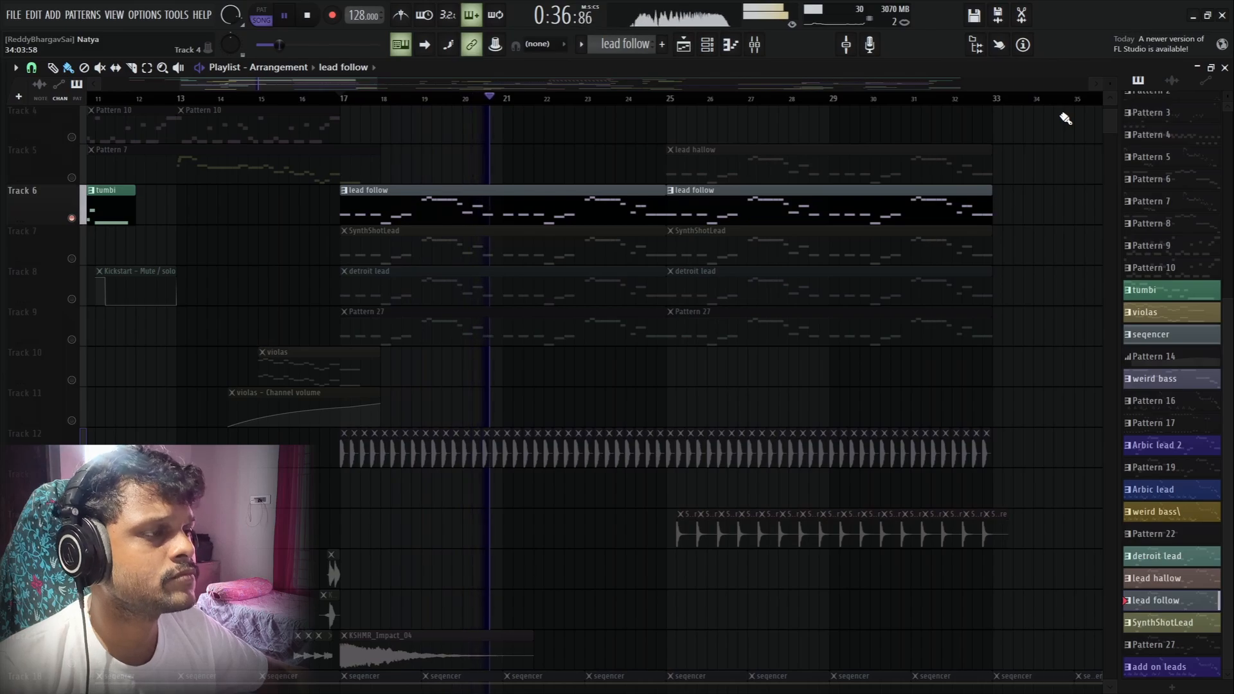
key("space")
right_click(72, 259)
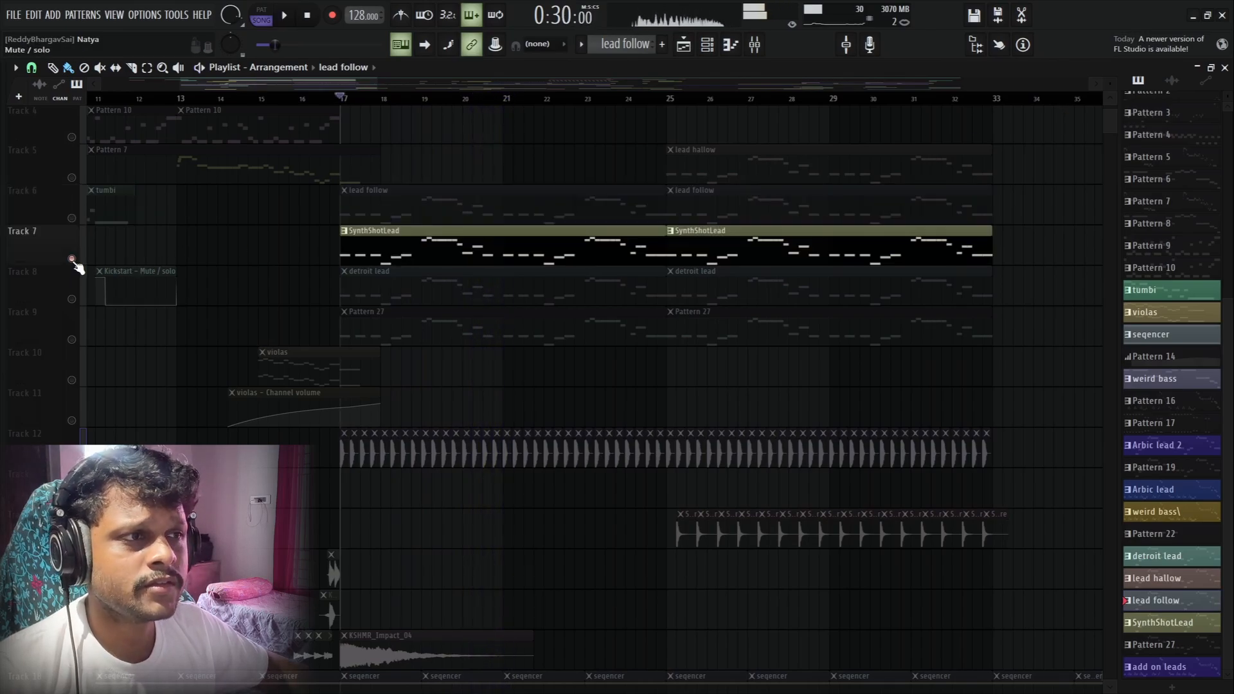
key("space")
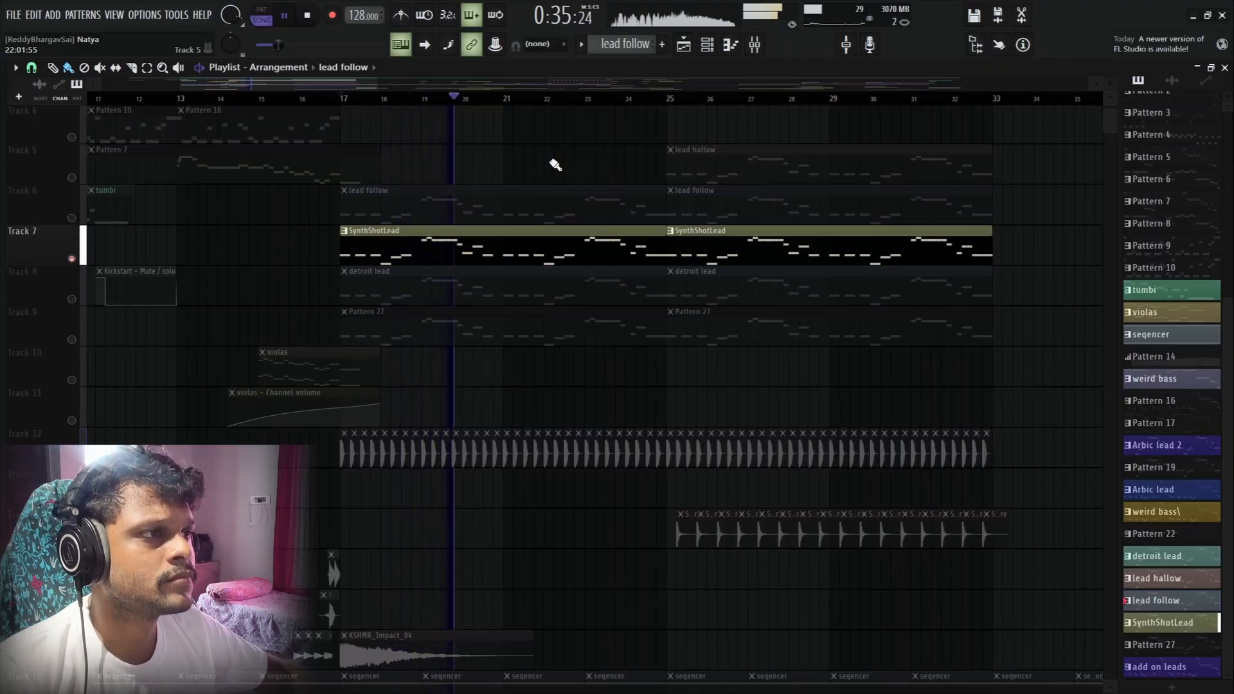
key("space")
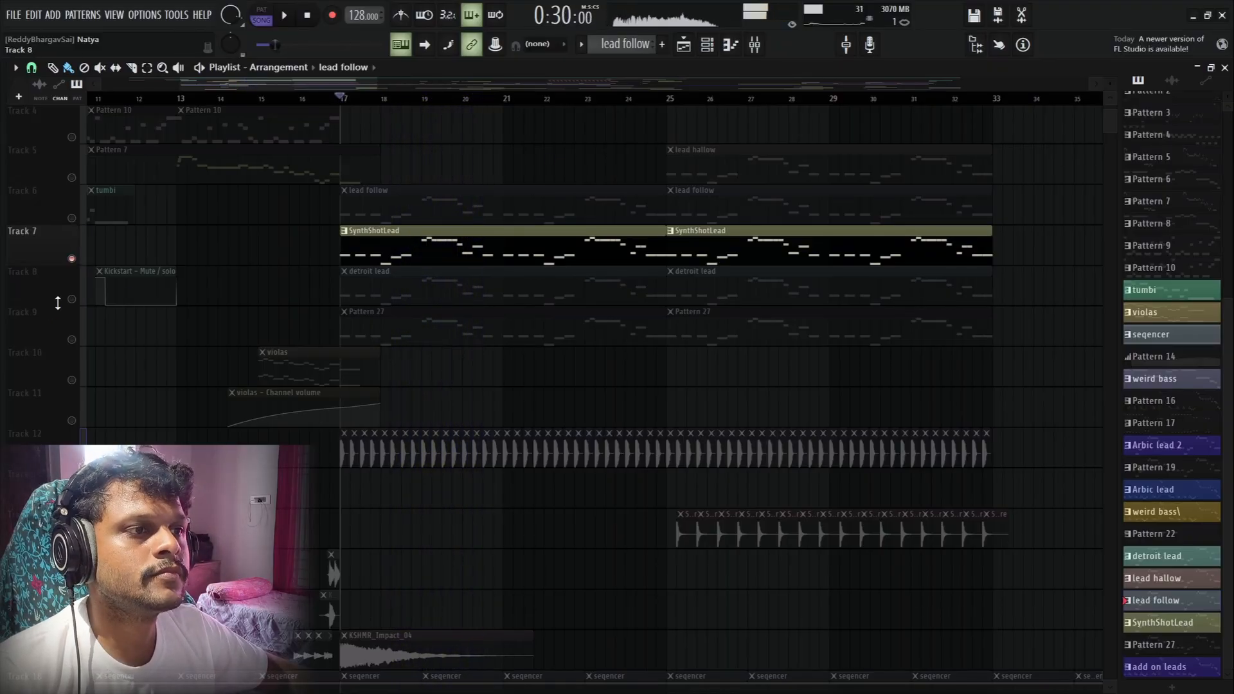
Step: Solo and play the detroit lead on Track 8 from bar 17, and do the same for Pattern 27 on Track 9
left_click(65, 301)
right_click(71, 299)
key("space")
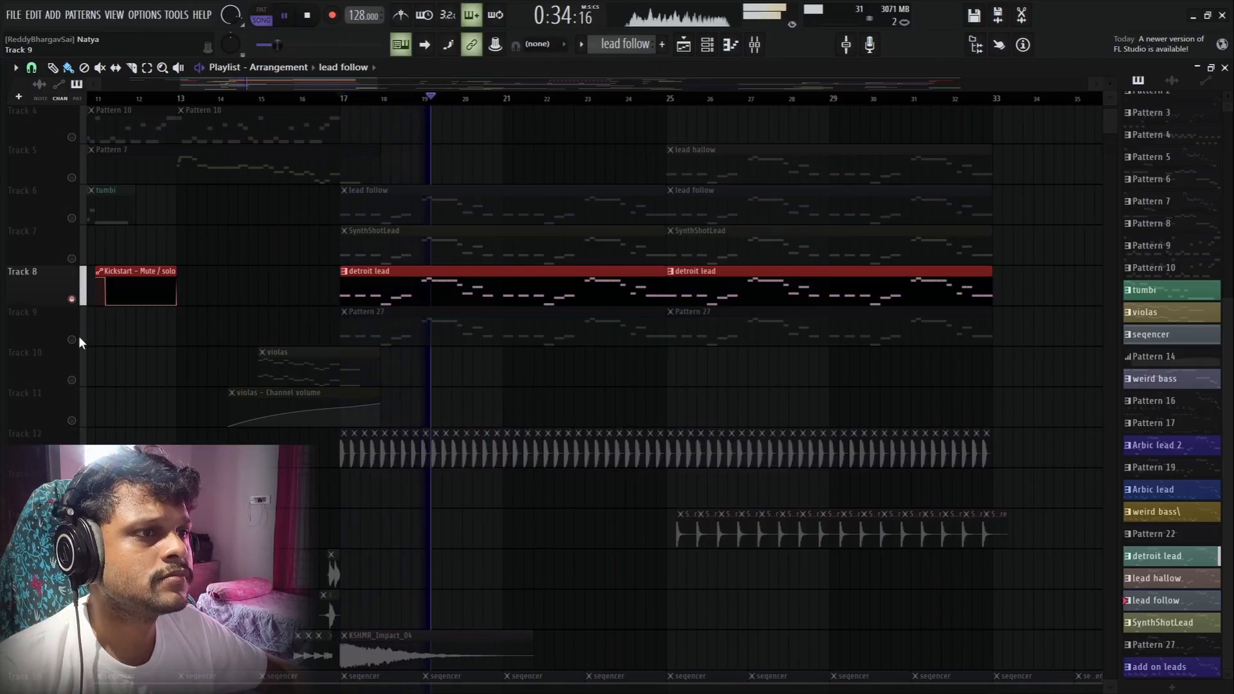
key("space")
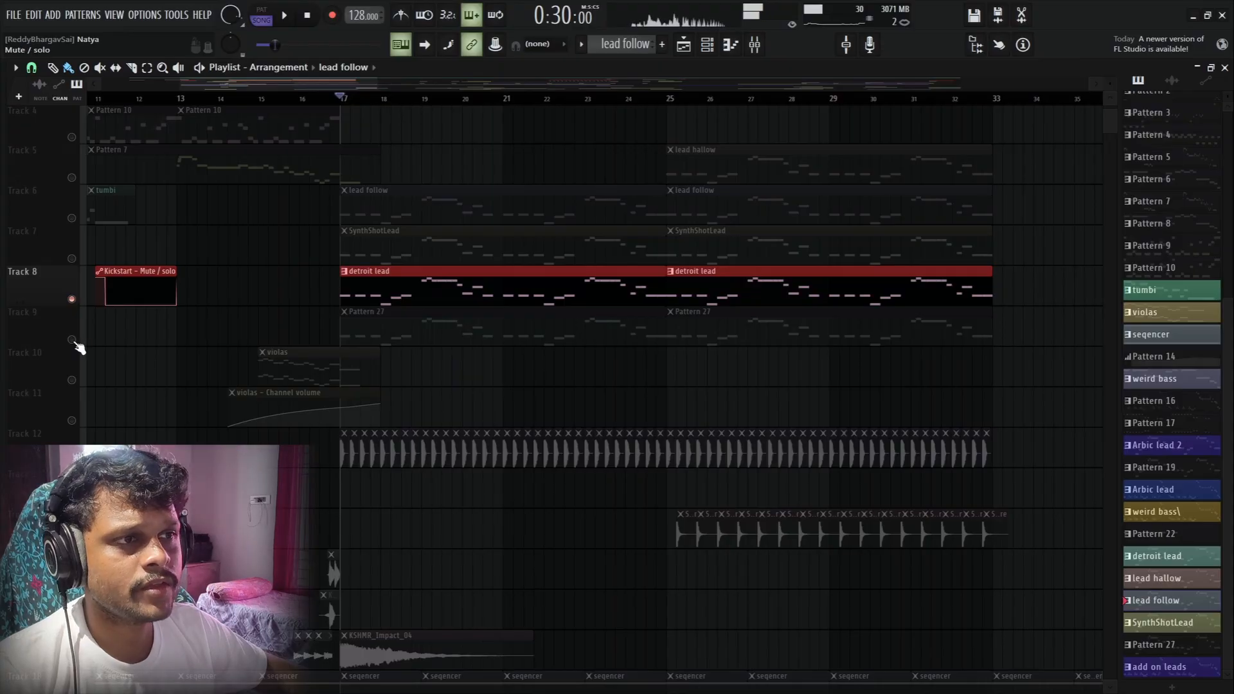
right_click(71, 340)
key("space")
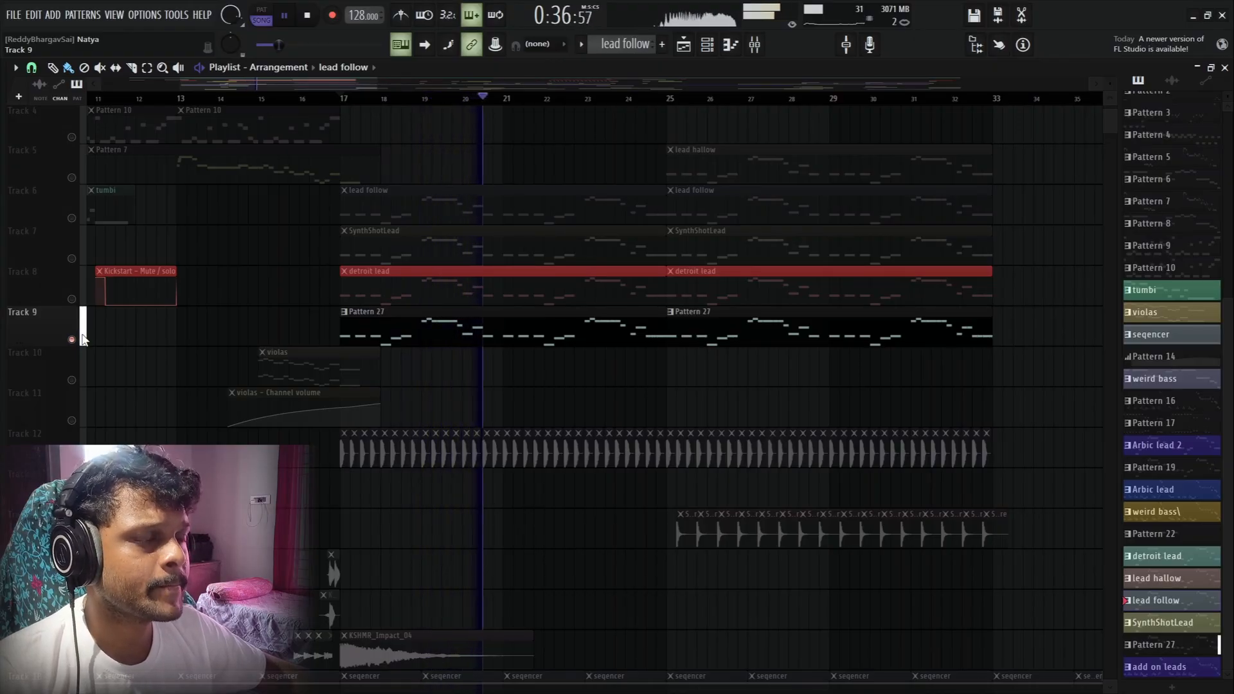
key("space")
Step: Unmute Tracks 8, 7 and 6 alongside Track 9 and play the four layered leads from bar 17
left_click(71, 299)
left_click(71, 259)
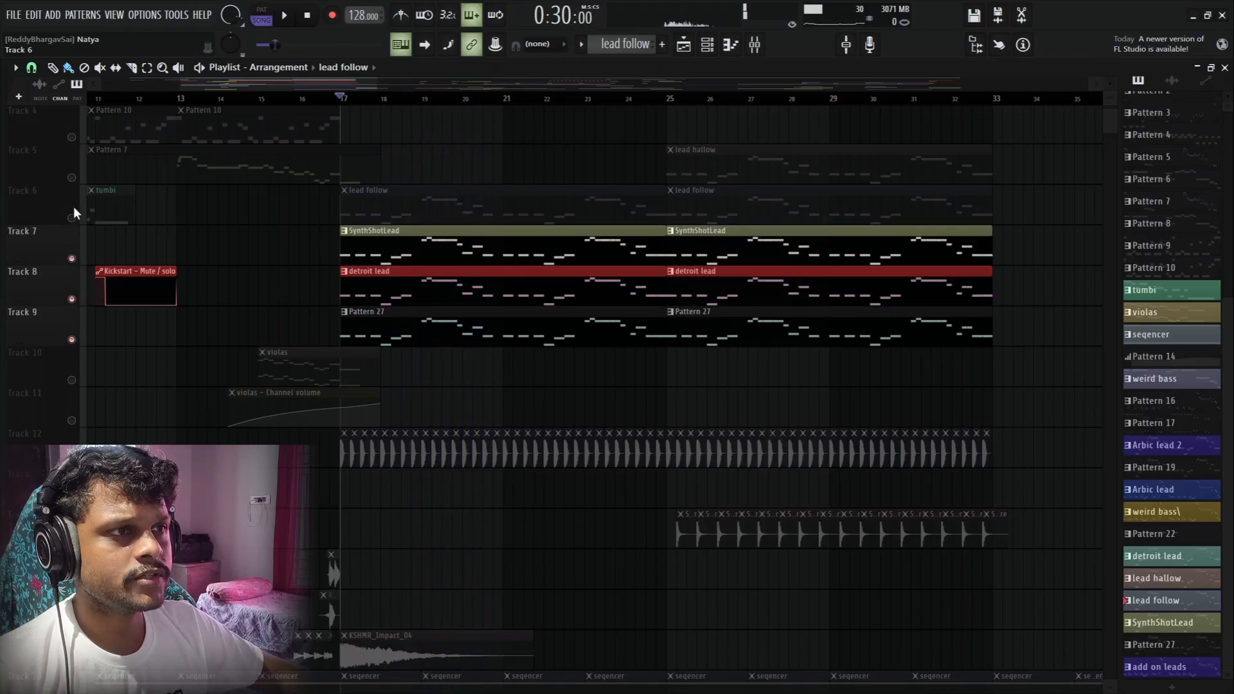
left_click(72, 218)
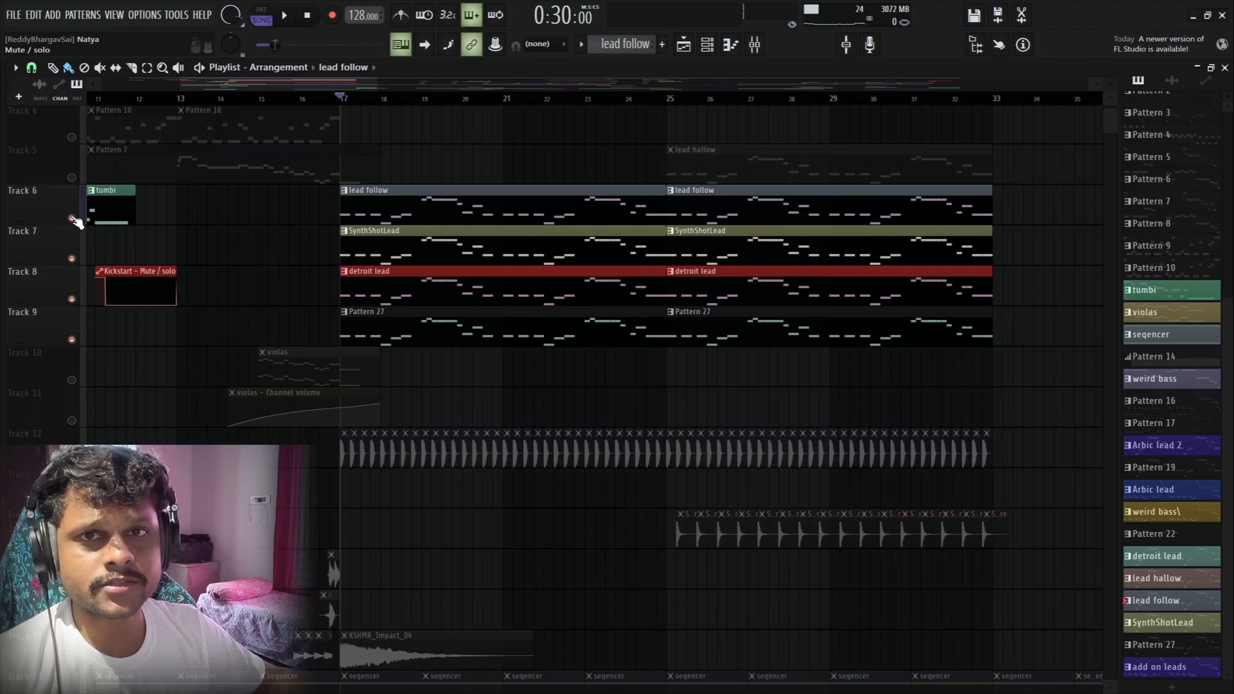
key("space")
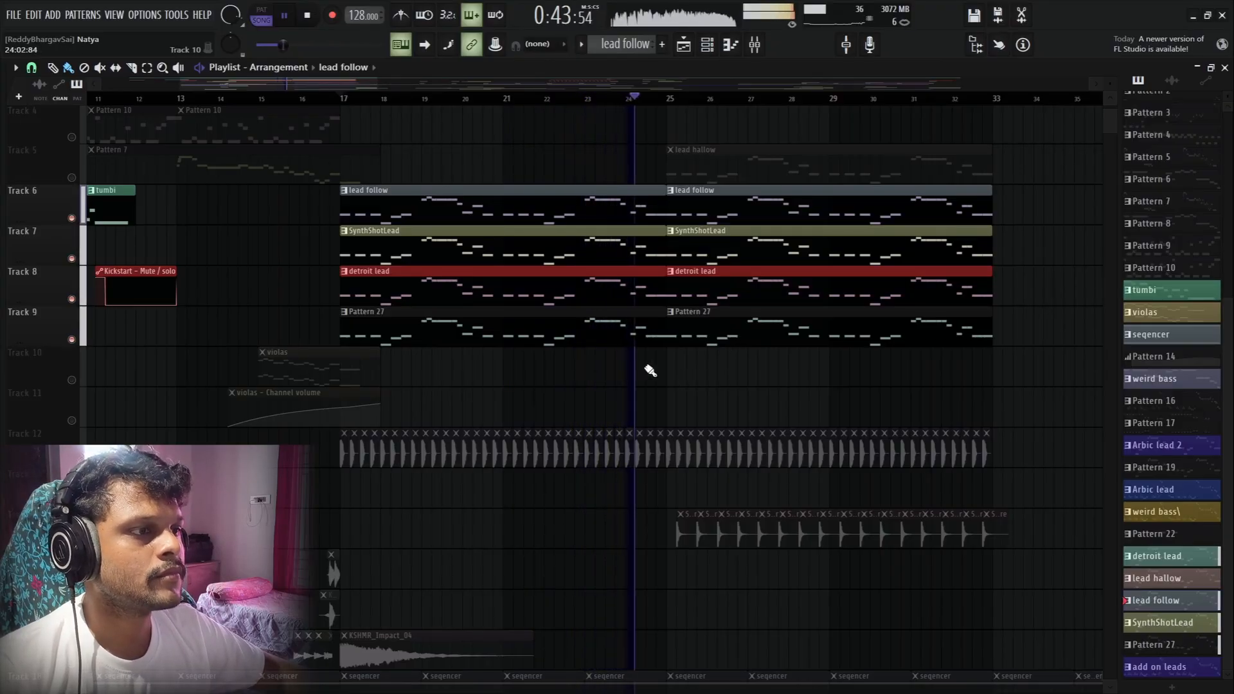
key("space")
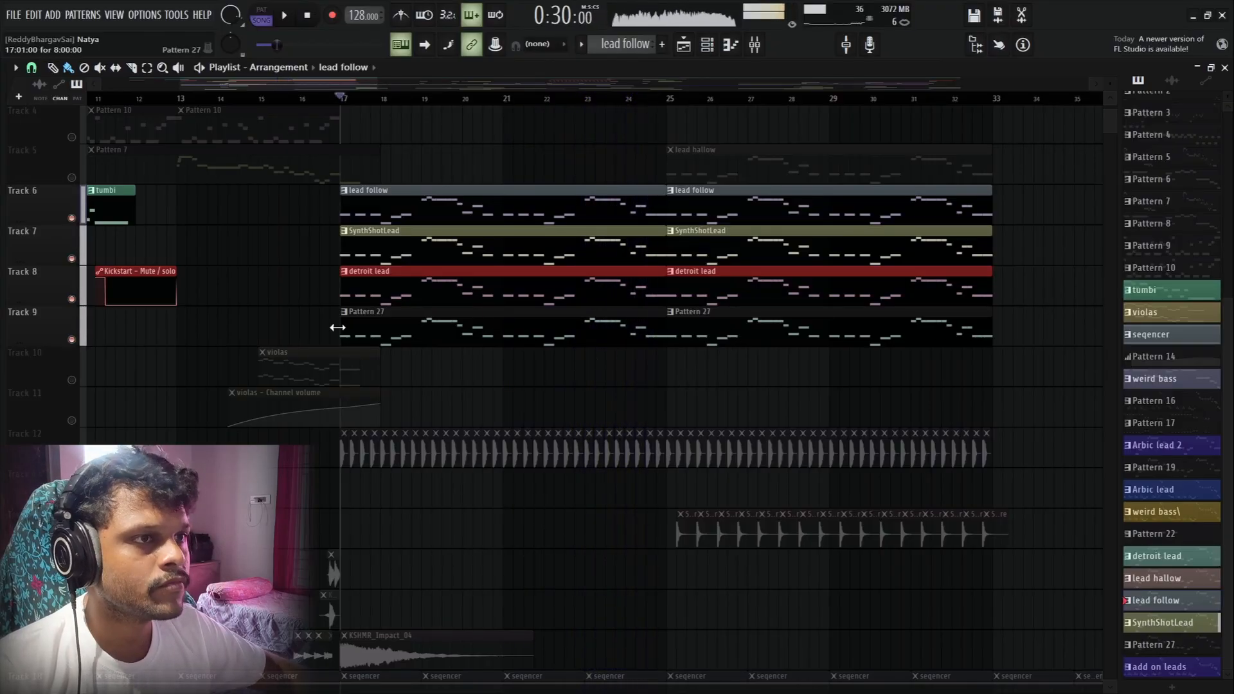
Step: Unmute all playlist tracks and look over the full arrangement around bars 17 to 33
right_click(74, 338)
right_click(74, 338)
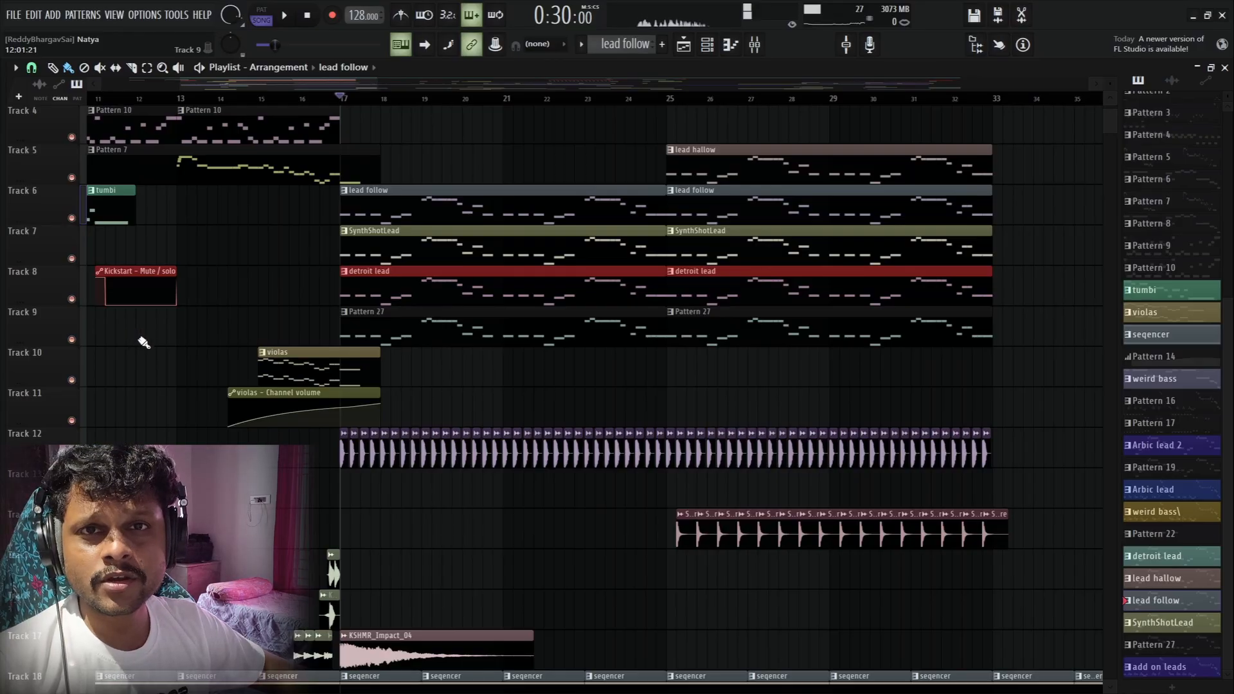
scroll(573, 341, "down", 8)
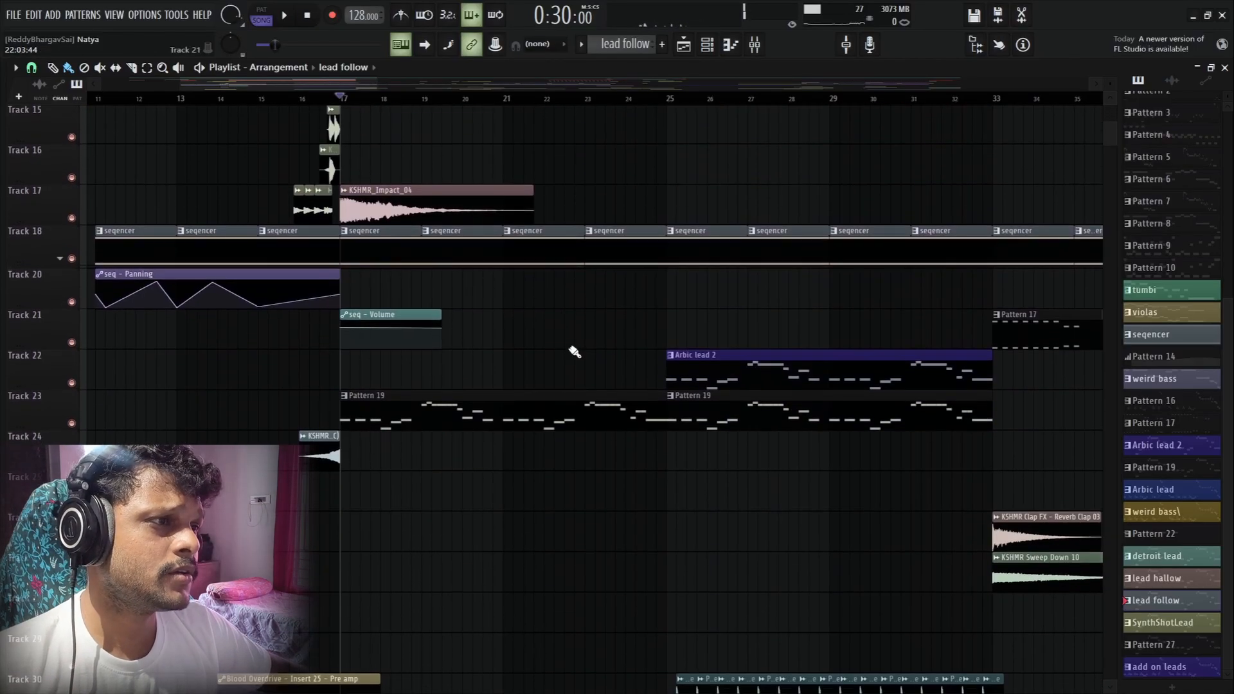
scroll(578, 493, "up", 8)
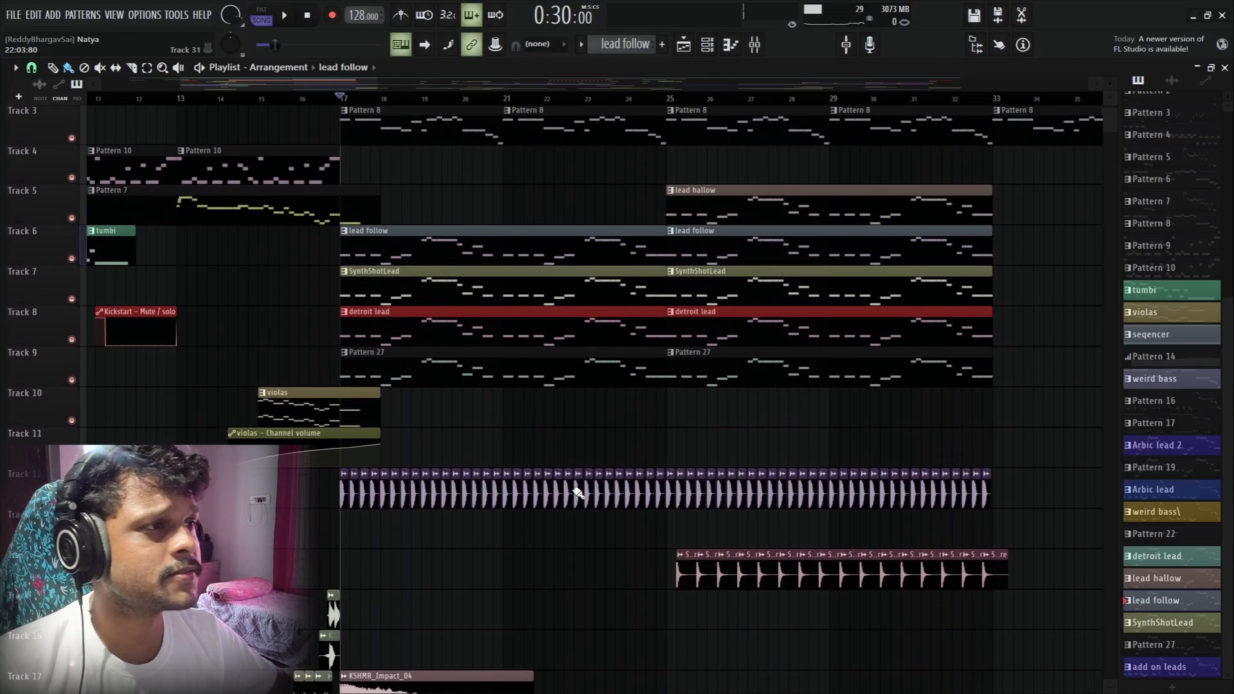
Step: Play the full arrangement from bar 17 with all tracks on while examining its clips up to the bar 25 section
key("space")
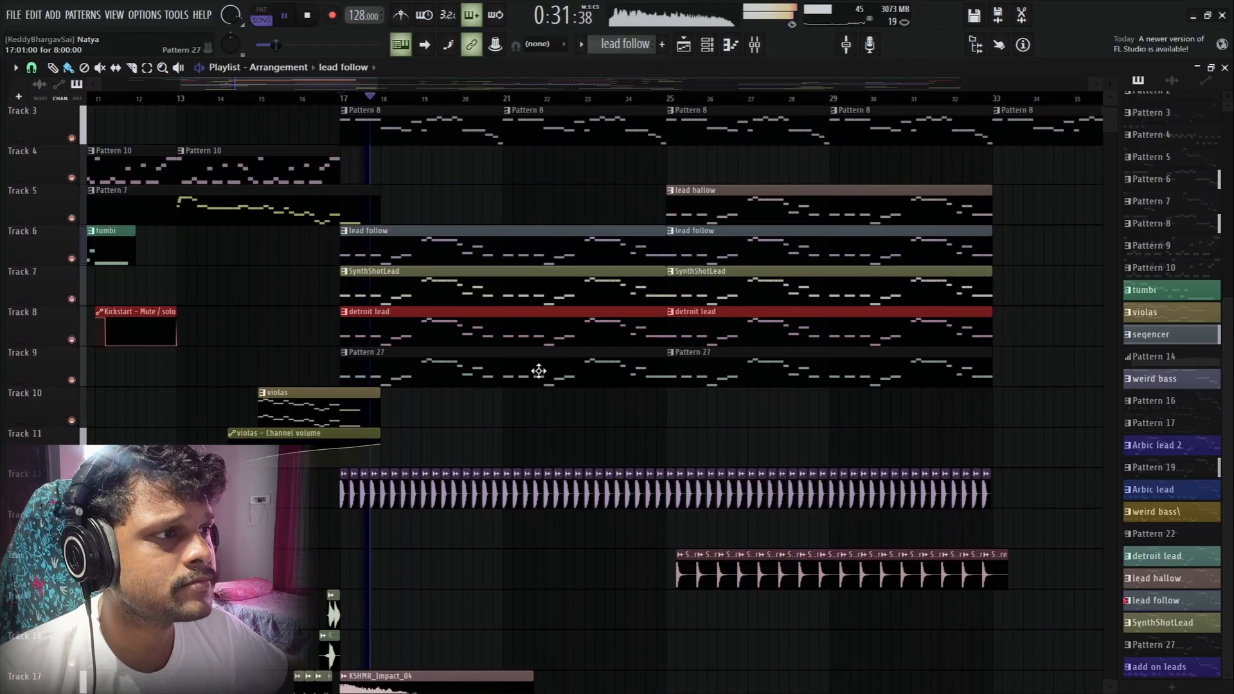
scroll(538, 360, "up", 1)
scroll(541, 355, "up", 1)
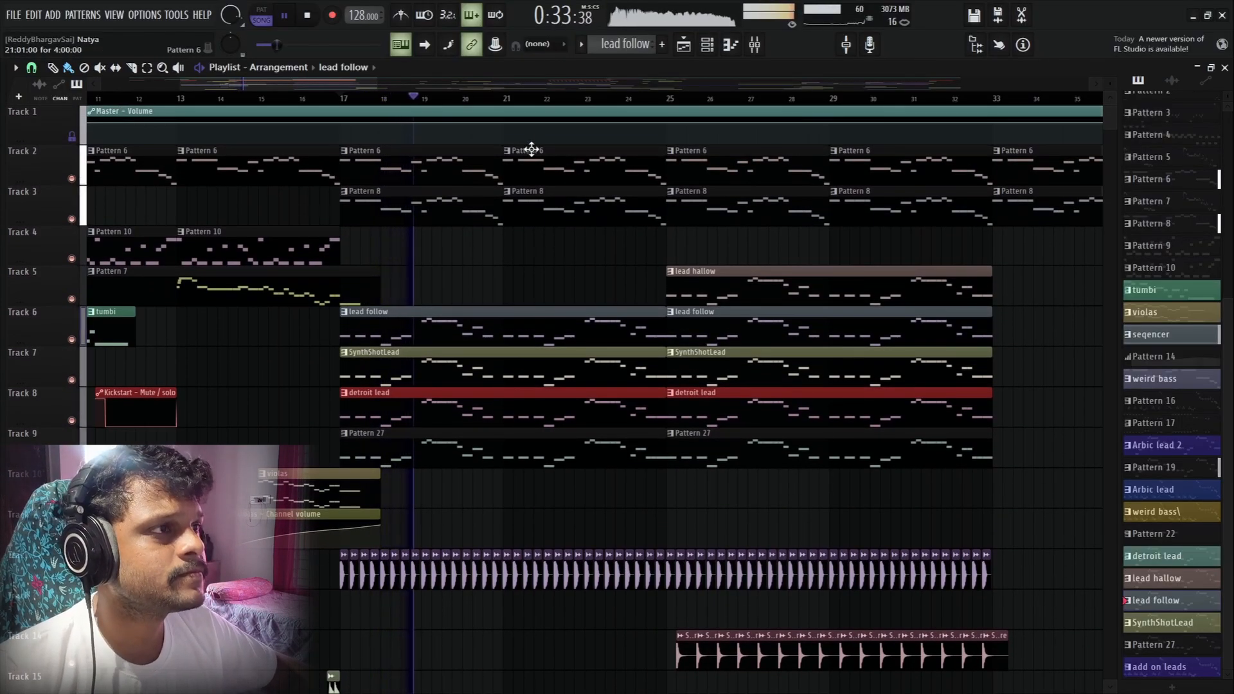
scroll(544, 98, "down", 4)
scroll(723, 285, "down", 5)
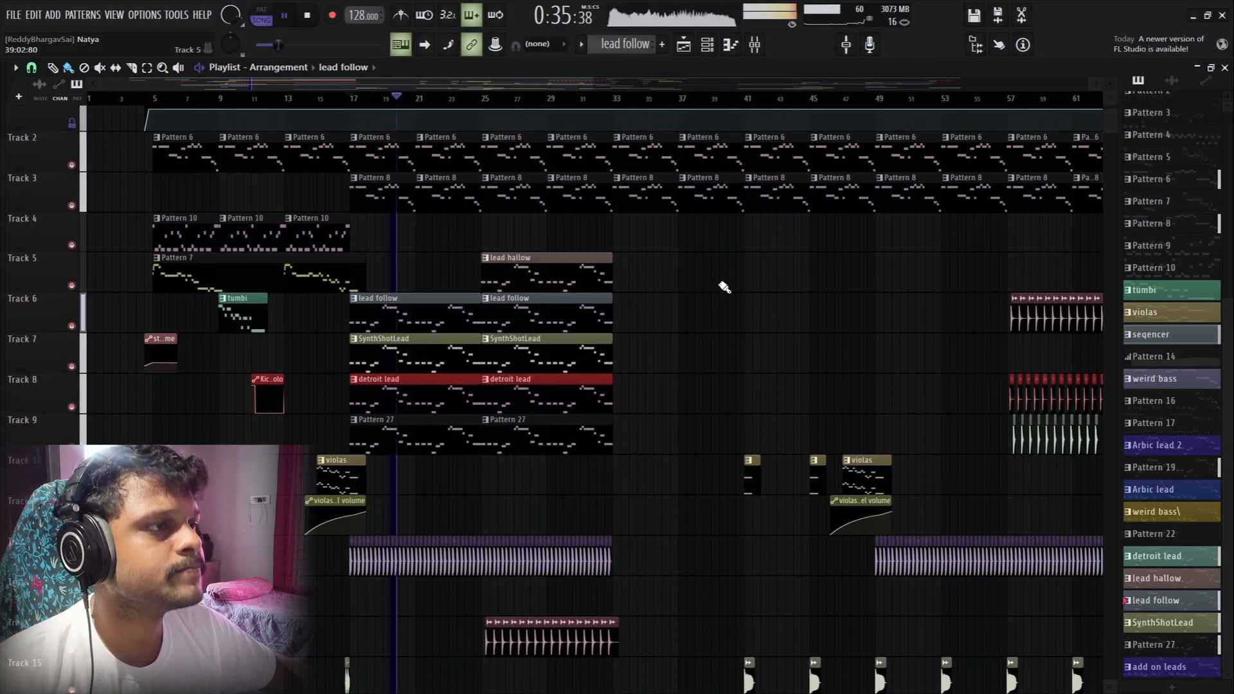
scroll(725, 288, "down", 3)
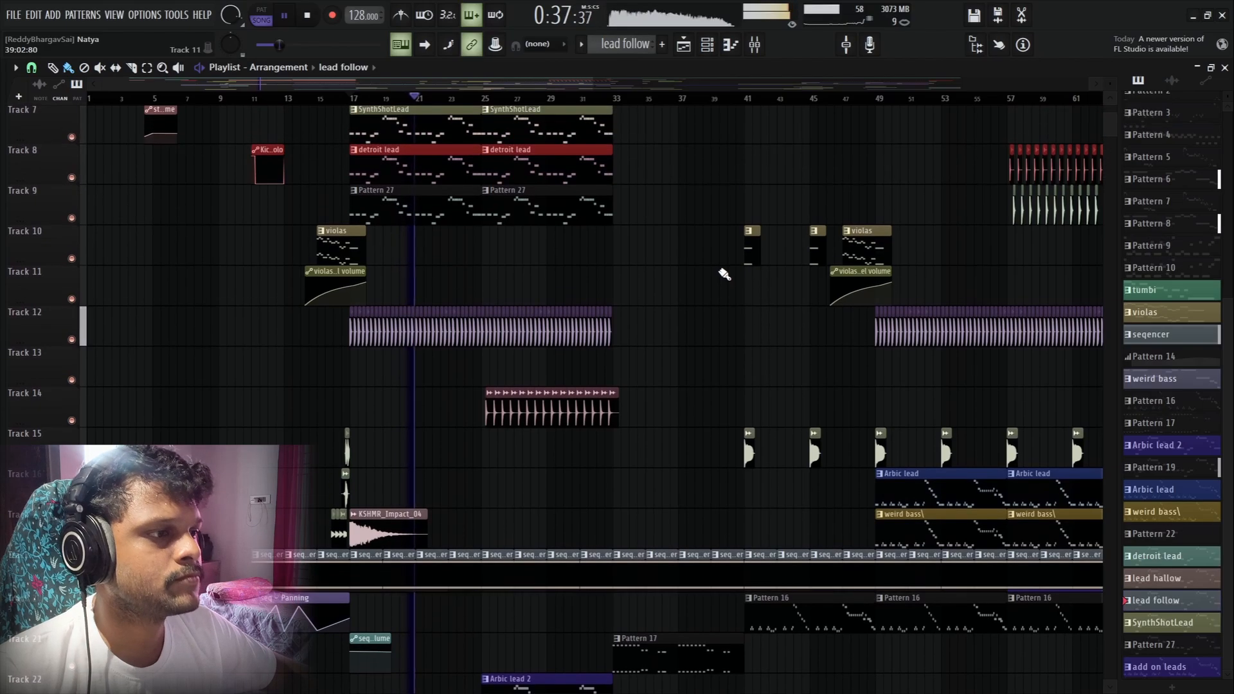
scroll(723, 270, "down", 2)
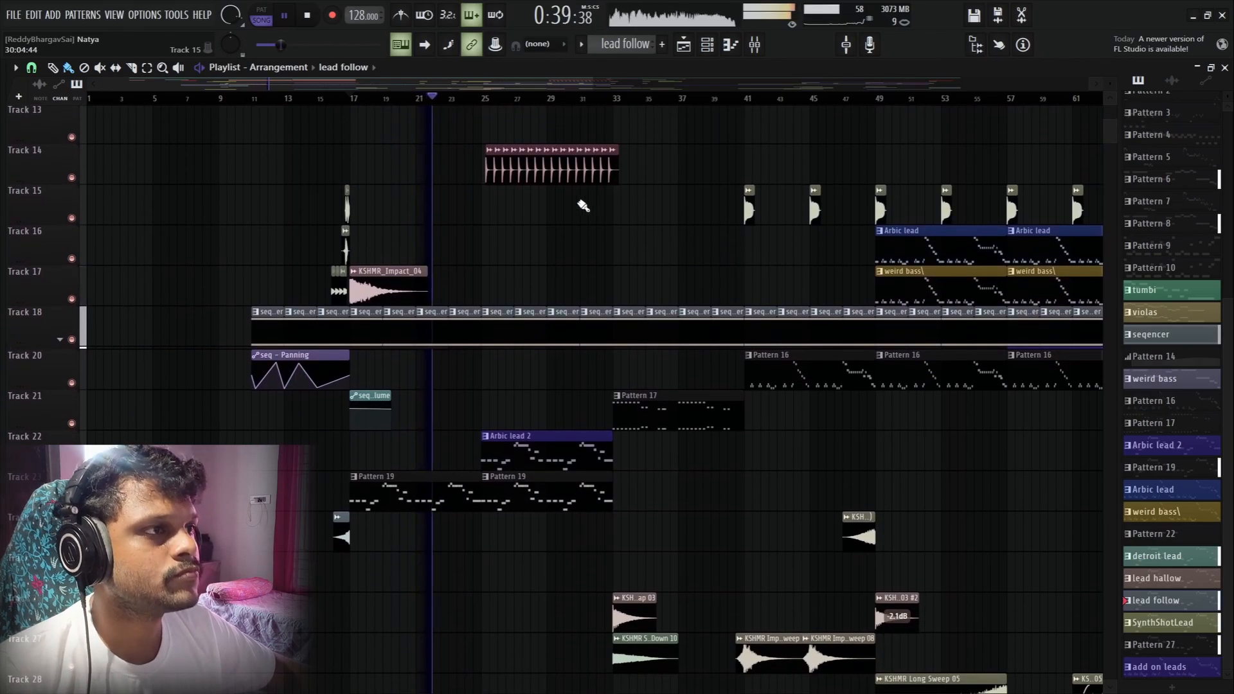
scroll(668, 249, "up", 5)
scroll(711, 260, "down", 4)
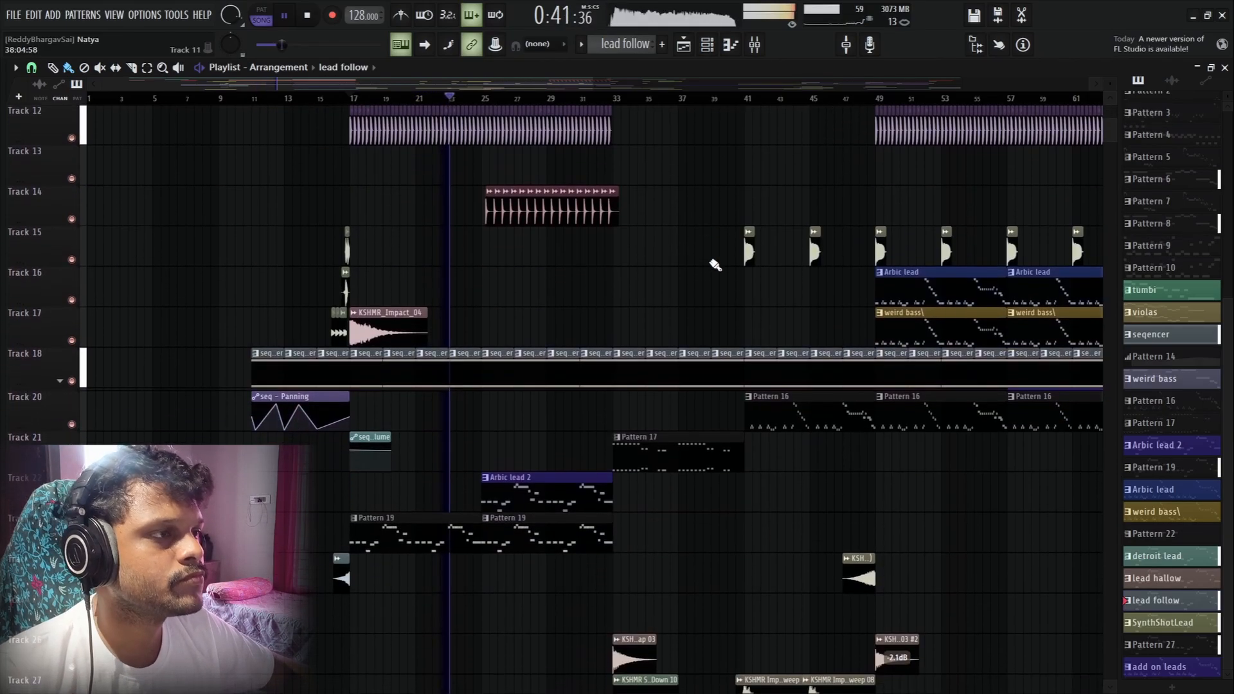
scroll(510, 108, "up", 6)
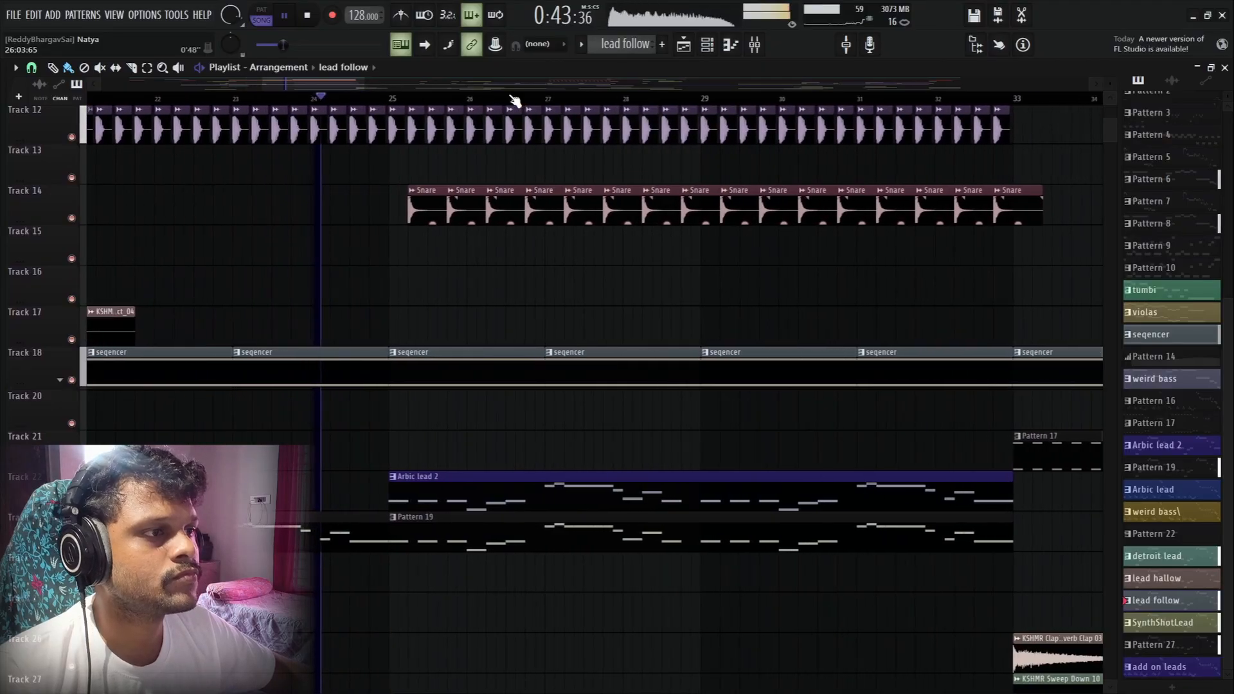
key("space")
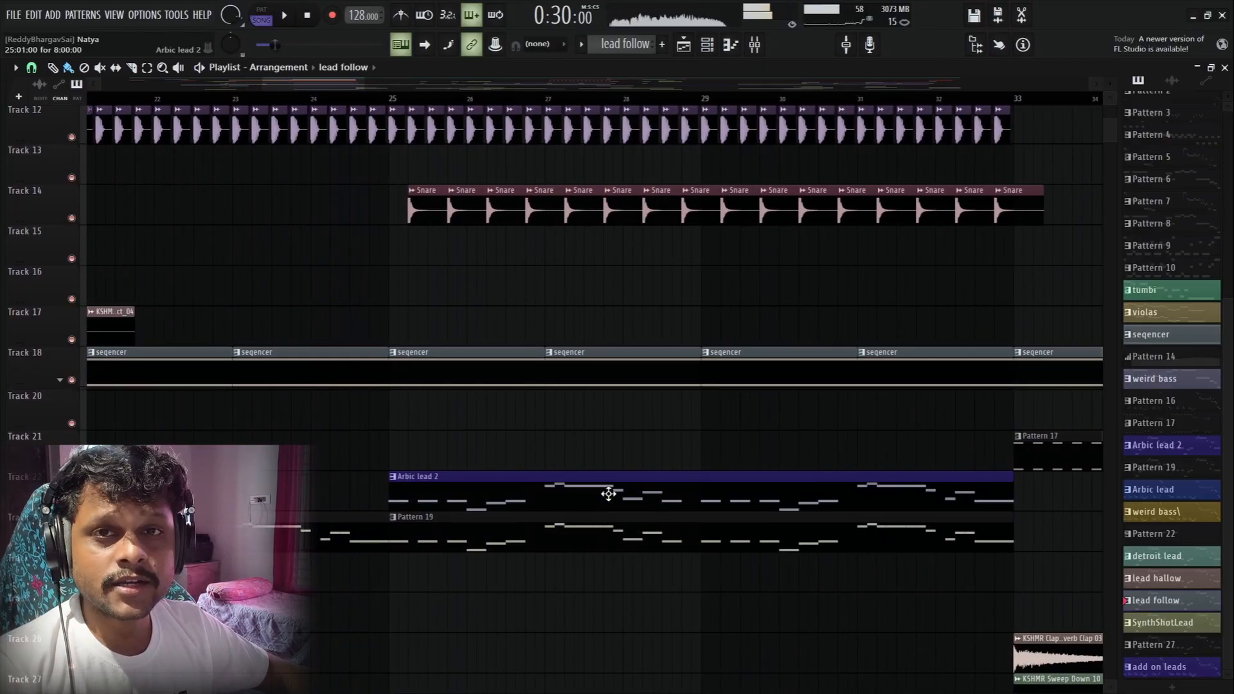
Step: Select the Arbic lead 2 pattern at bar 25, view its channels in the channel rack and play it by itself
left_click(484, 495)
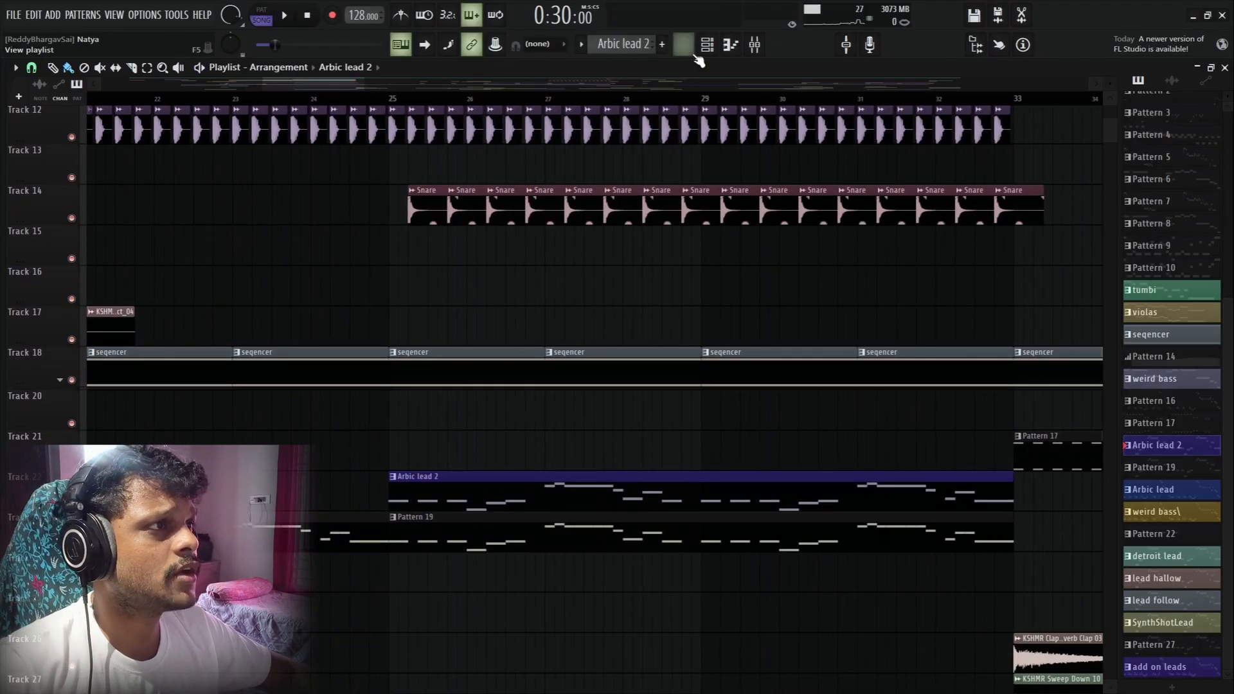
left_click(714, 47)
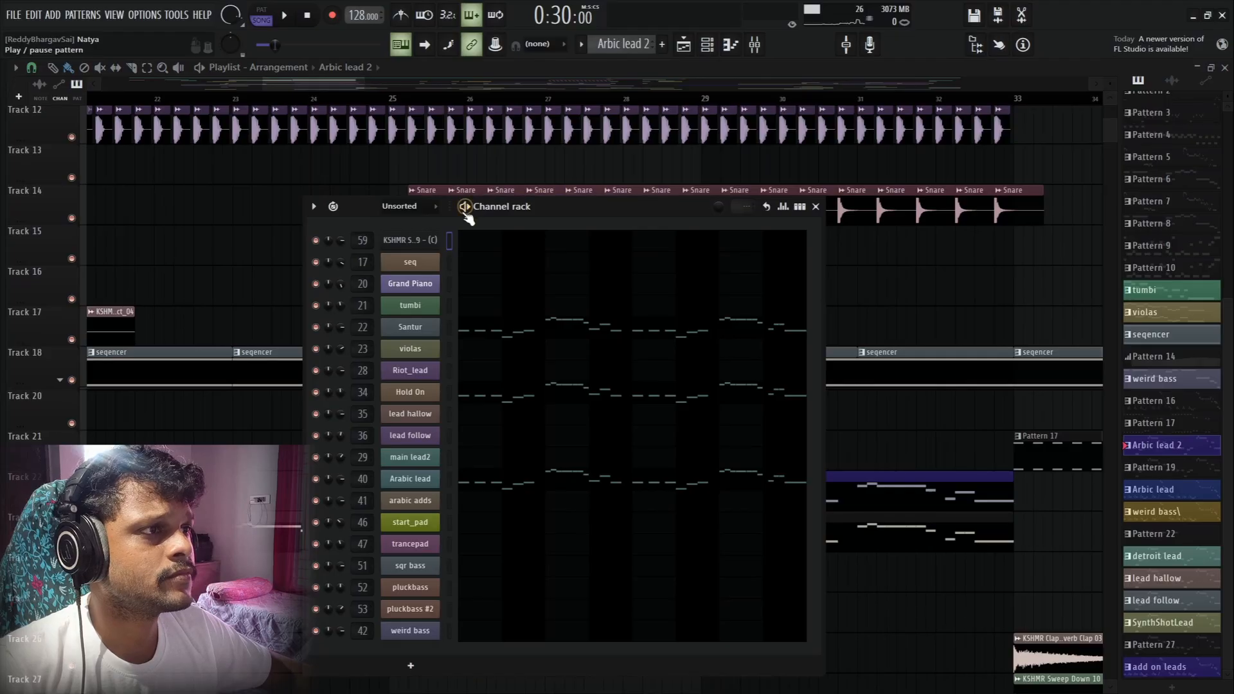
key("space")
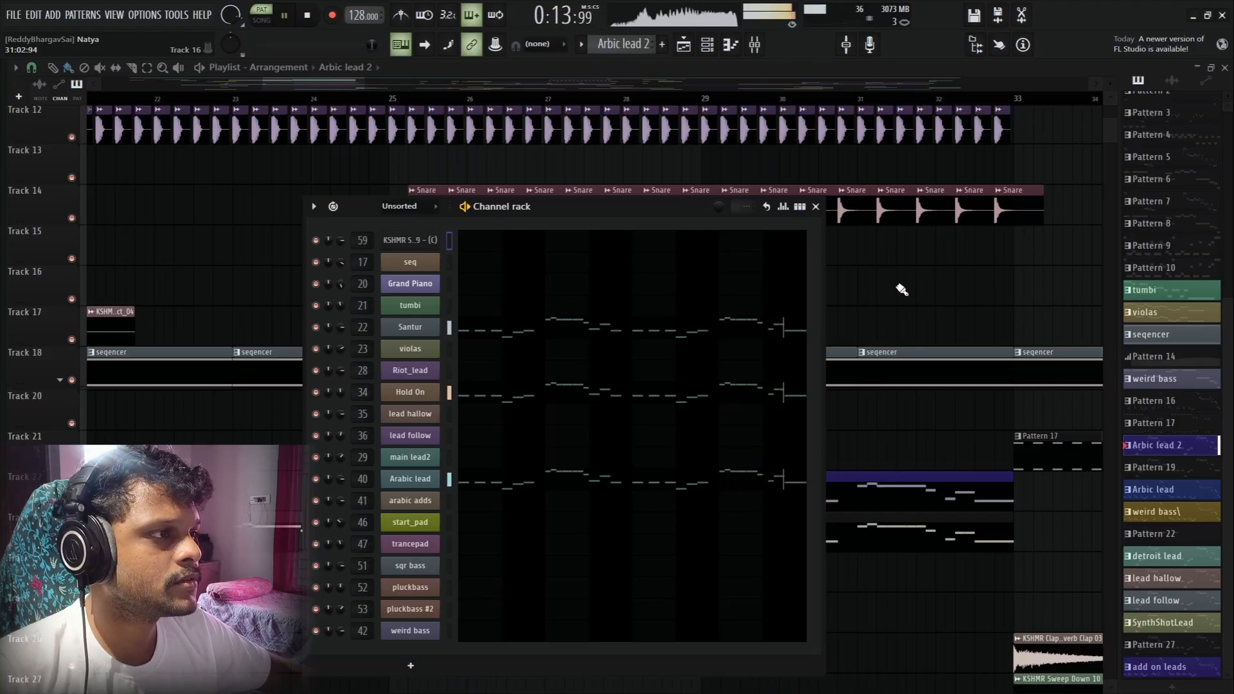
key("F6")
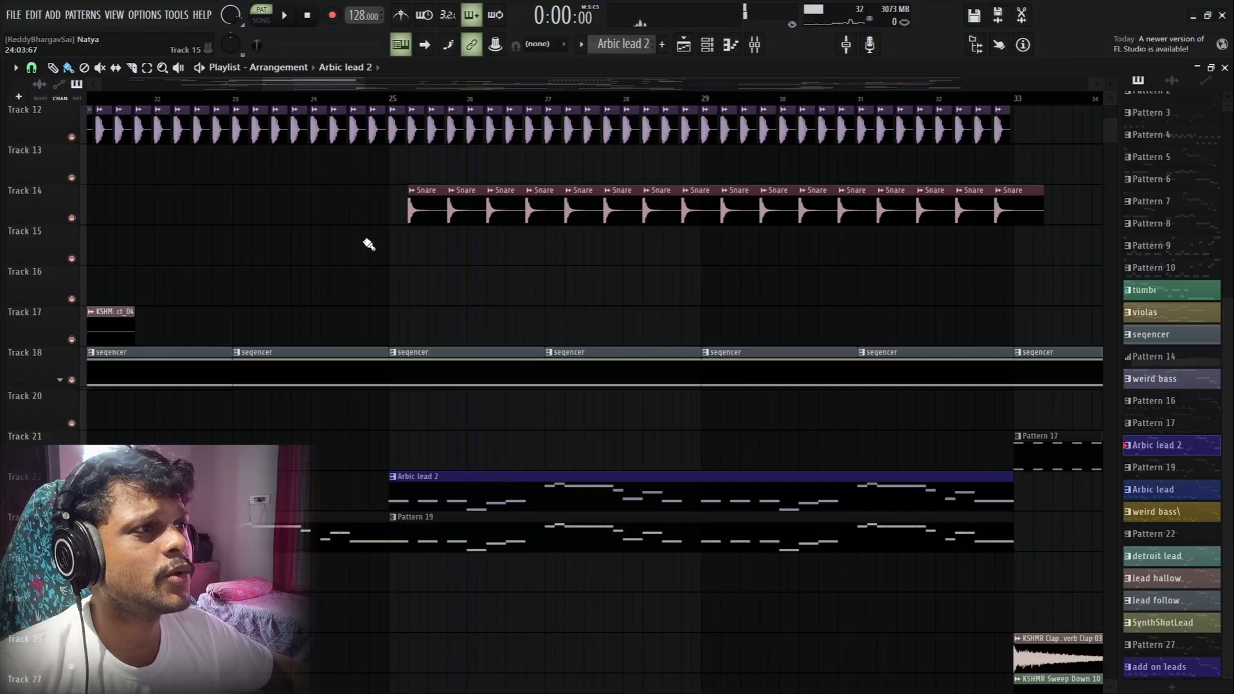
Step: Play the full arrangement from bar 25 up to bar 33 while examining the lead, kick and snare clips
left_click(390, 99)
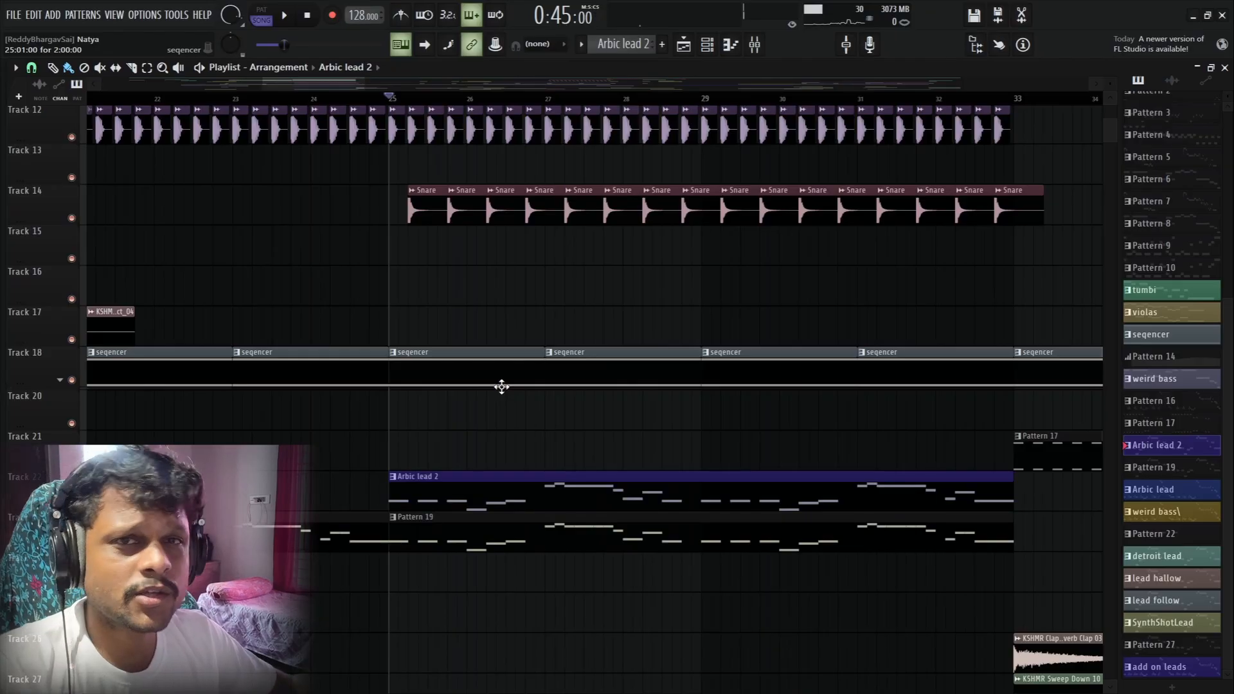
key("space")
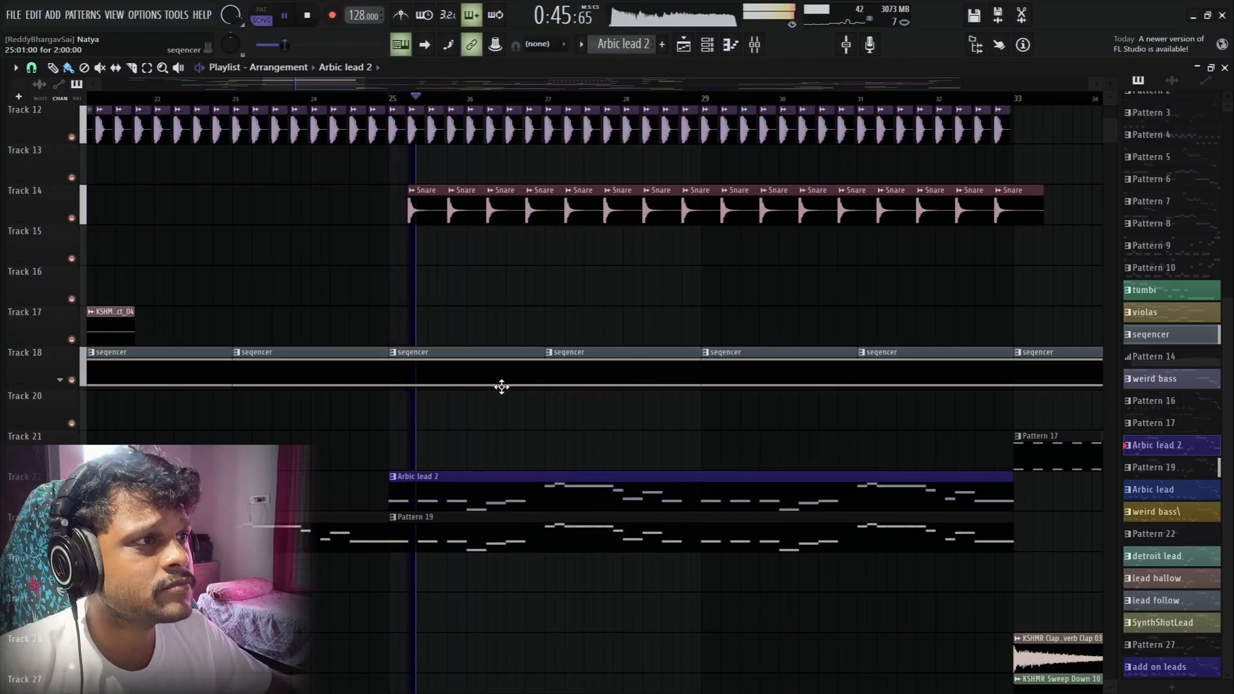
scroll(544, 90, "down", 5)
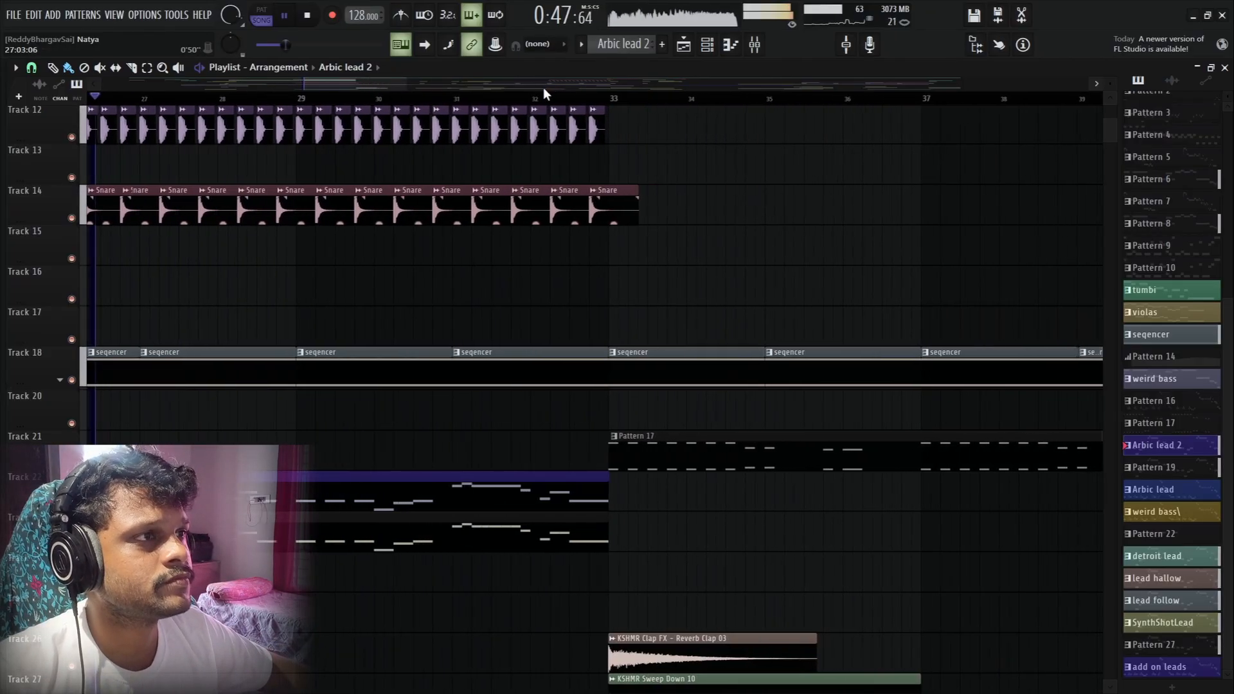
scroll(544, 90, "up", 4)
scroll(544, 90, "down", 2)
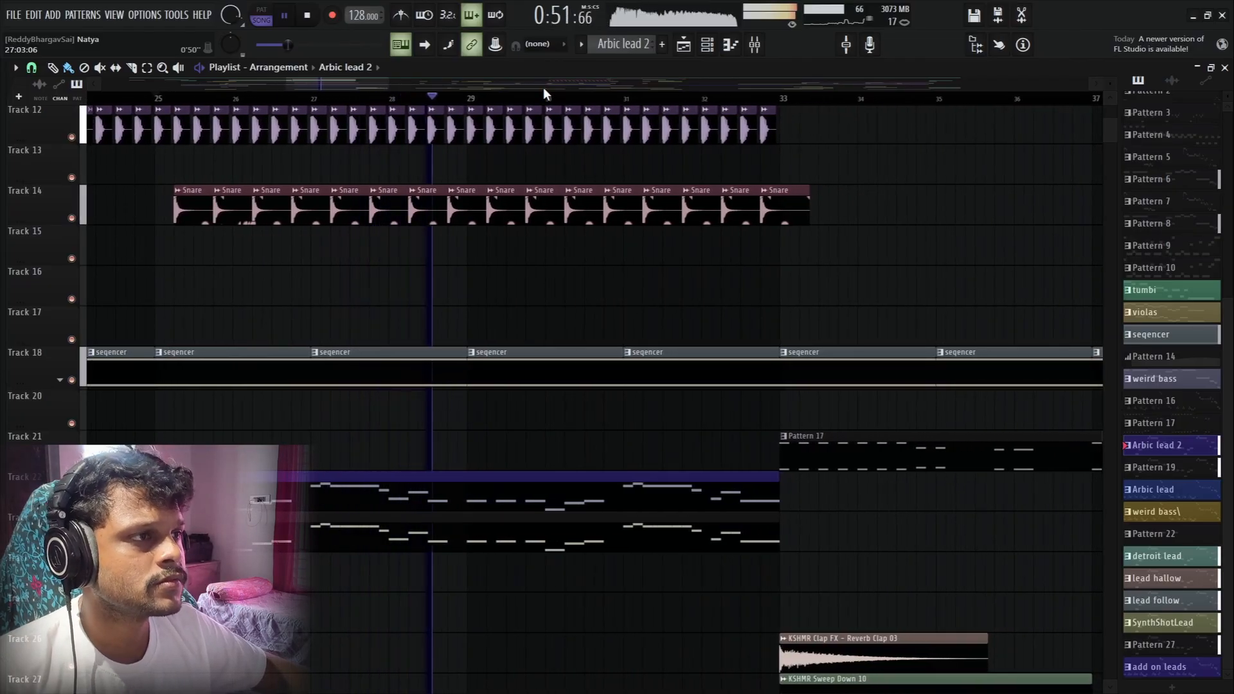
scroll(829, 212, "up", 4)
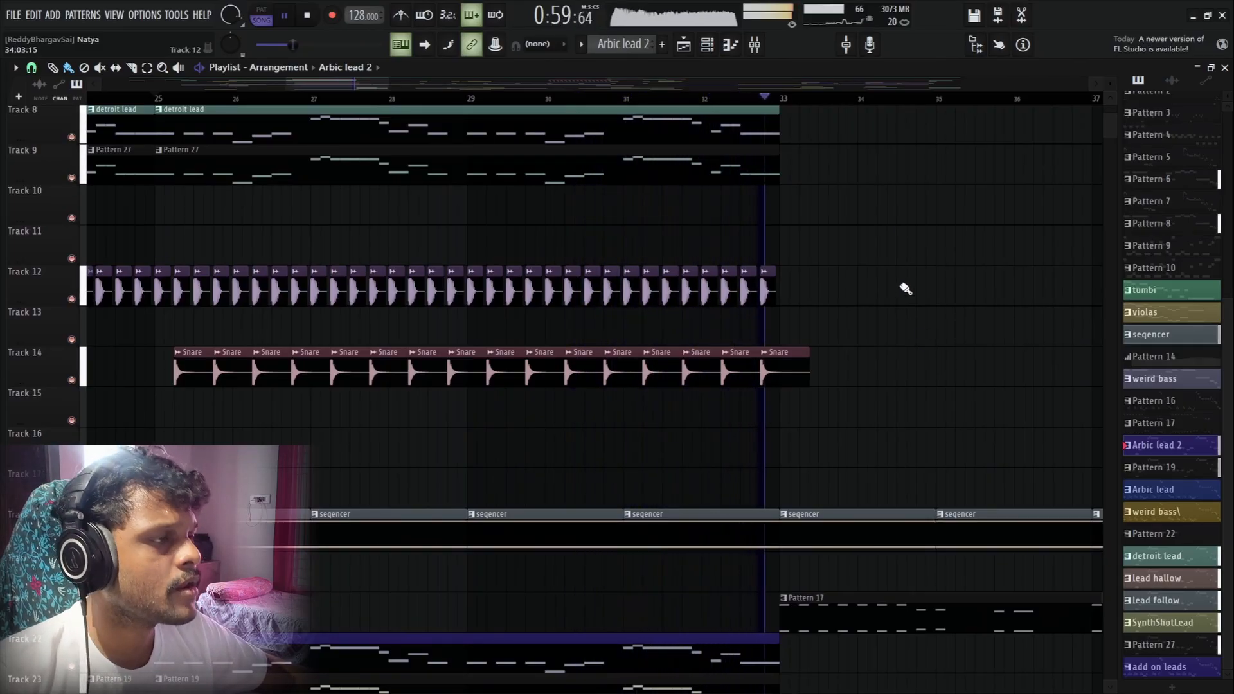
key("space")
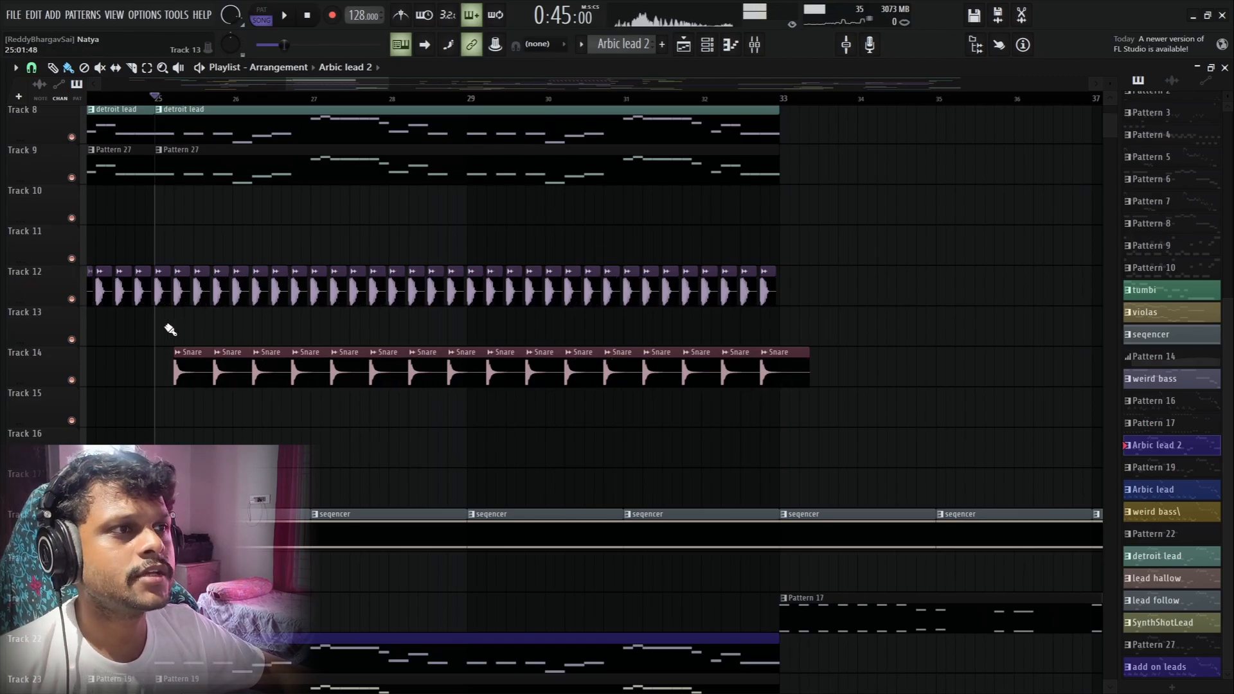
Step: Move the playhead to bar 33, view Pattern 17's notes in the channel rack and play that pattern alone
scroll(256, 98, "down", 10)
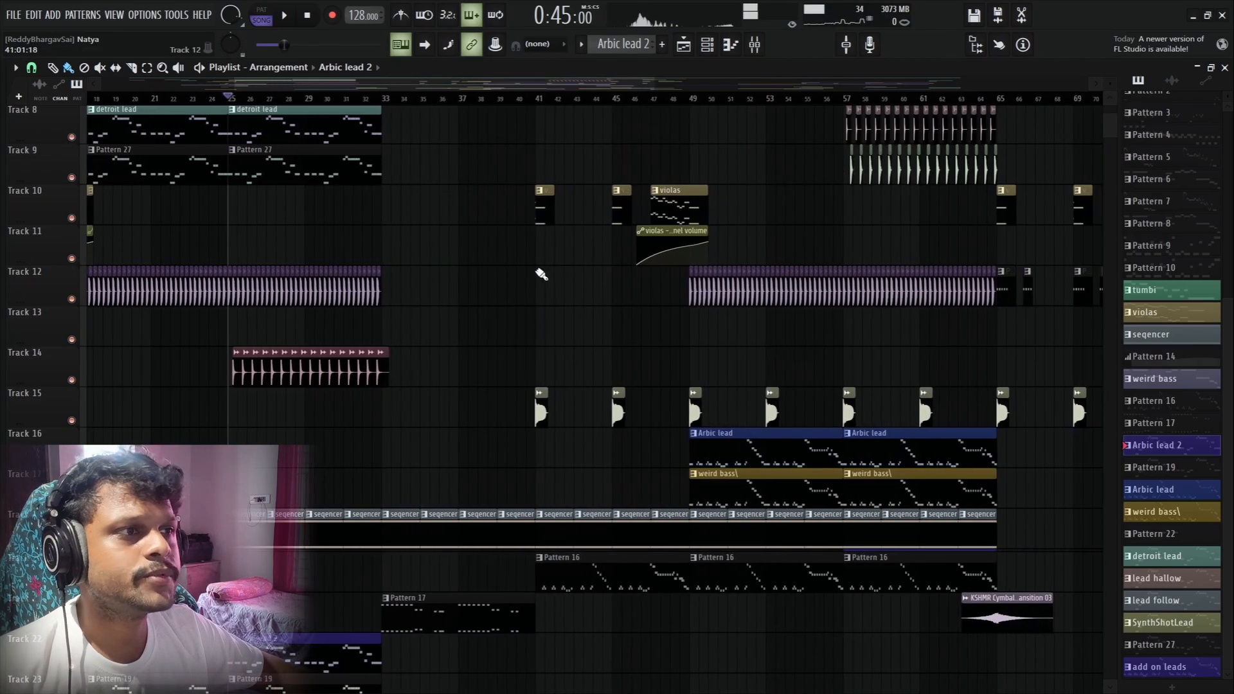
scroll(421, 177, "up", 1)
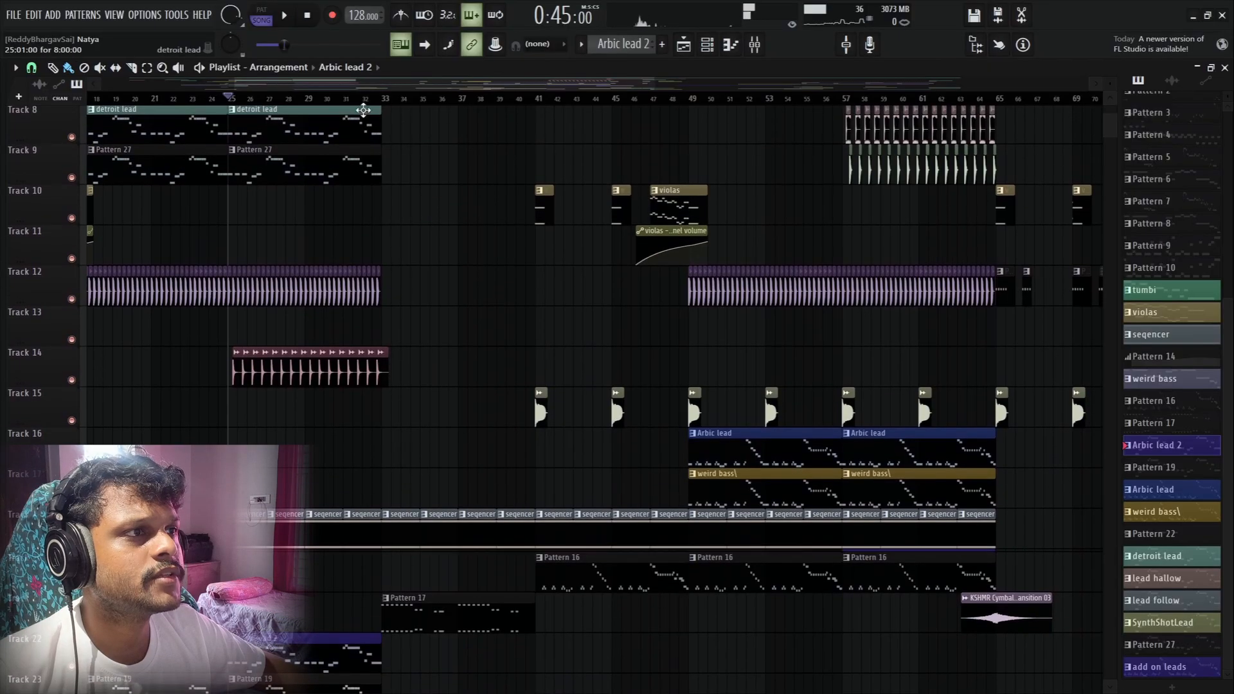
left_click(385, 99)
scroll(465, 235, "down", 2)
scroll(470, 240, "down", 5)
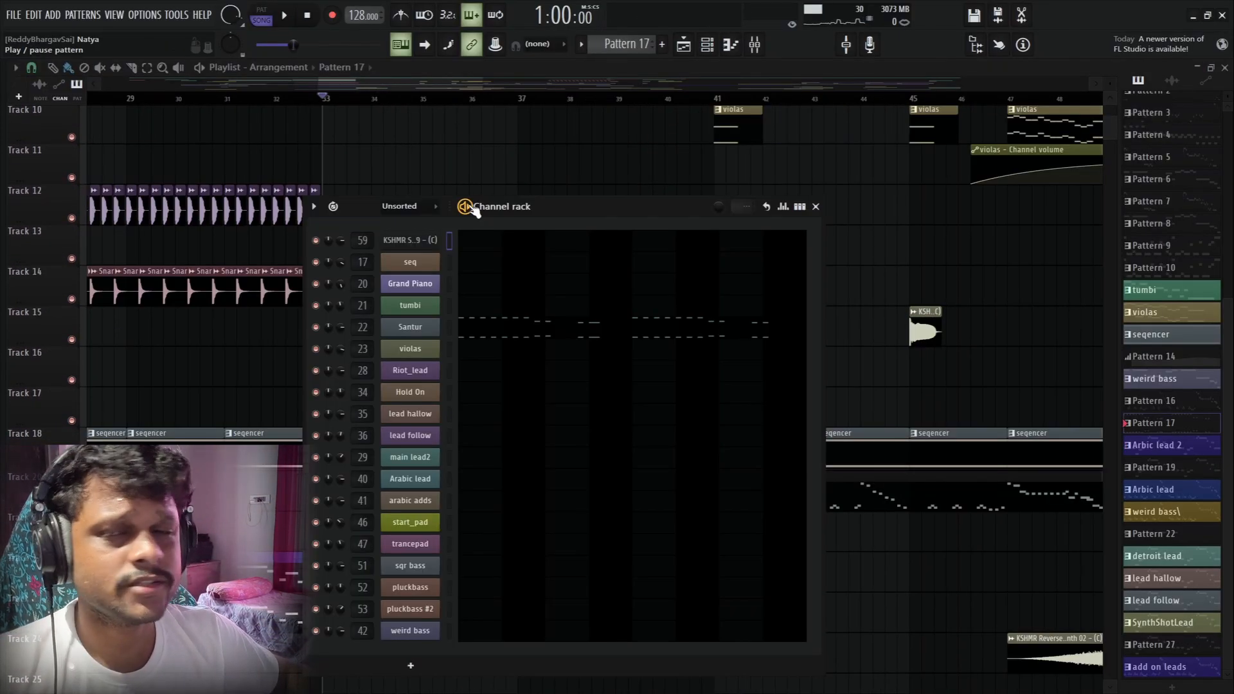
key("space")
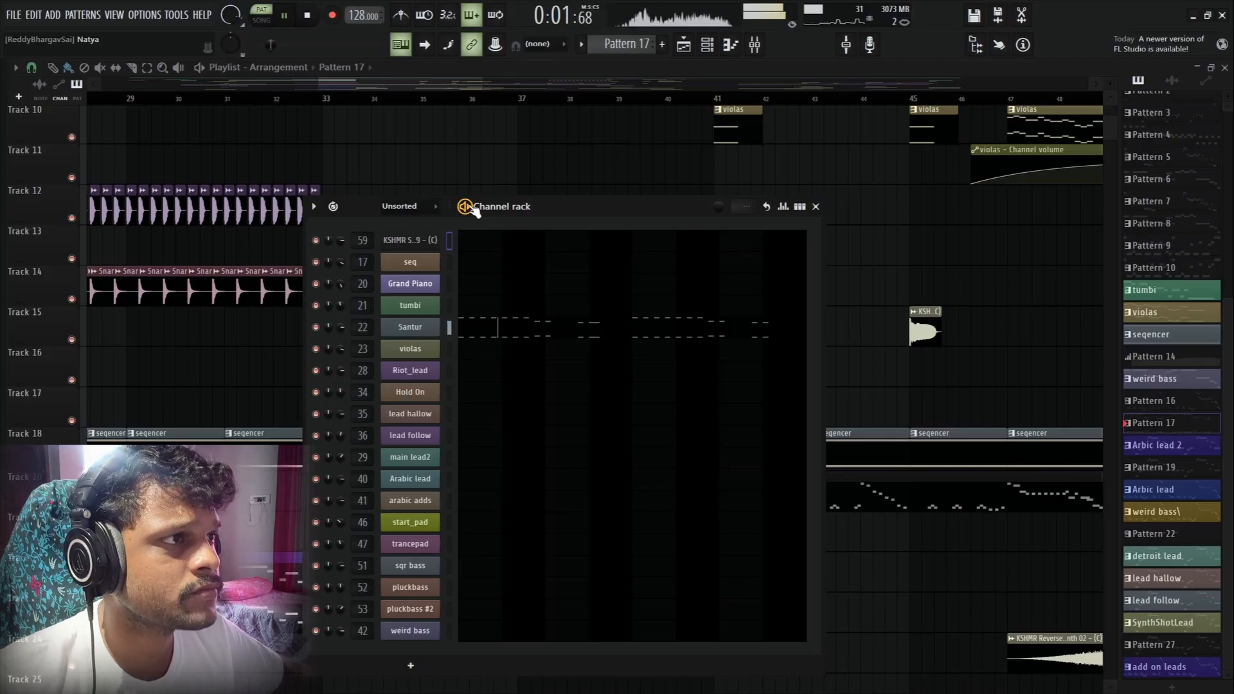
key("F6")
Step: Examine the playlist tracks between bars 29 and 48 while Pattern 17 keeps playing, and stop it
scroll(570, 391, "up", 9)
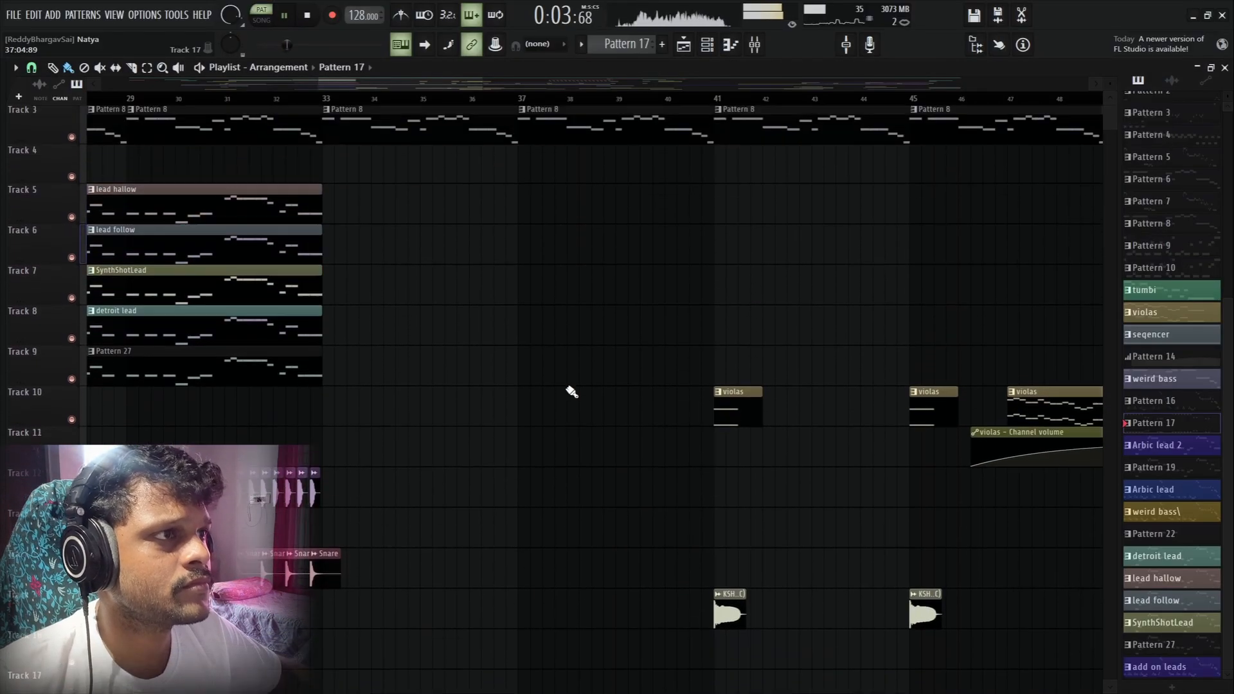
scroll(571, 392, "down", 17)
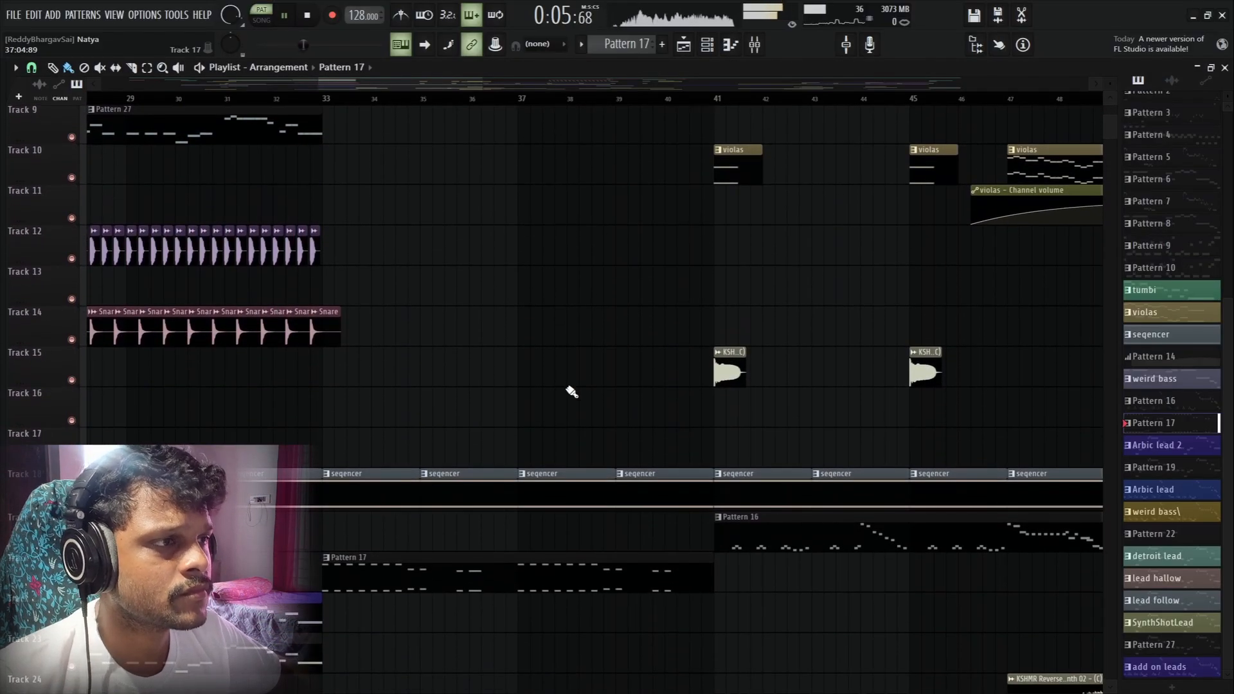
scroll(572, 392, "up", 17)
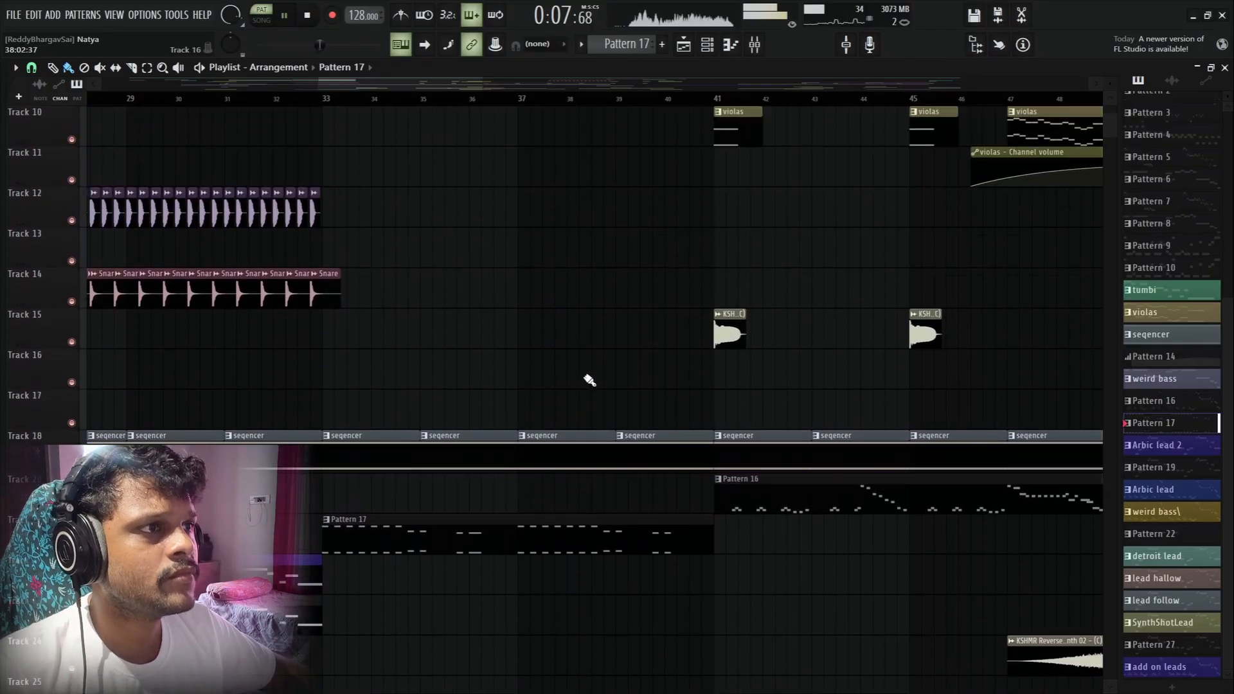
scroll(488, 358, "down", 12)
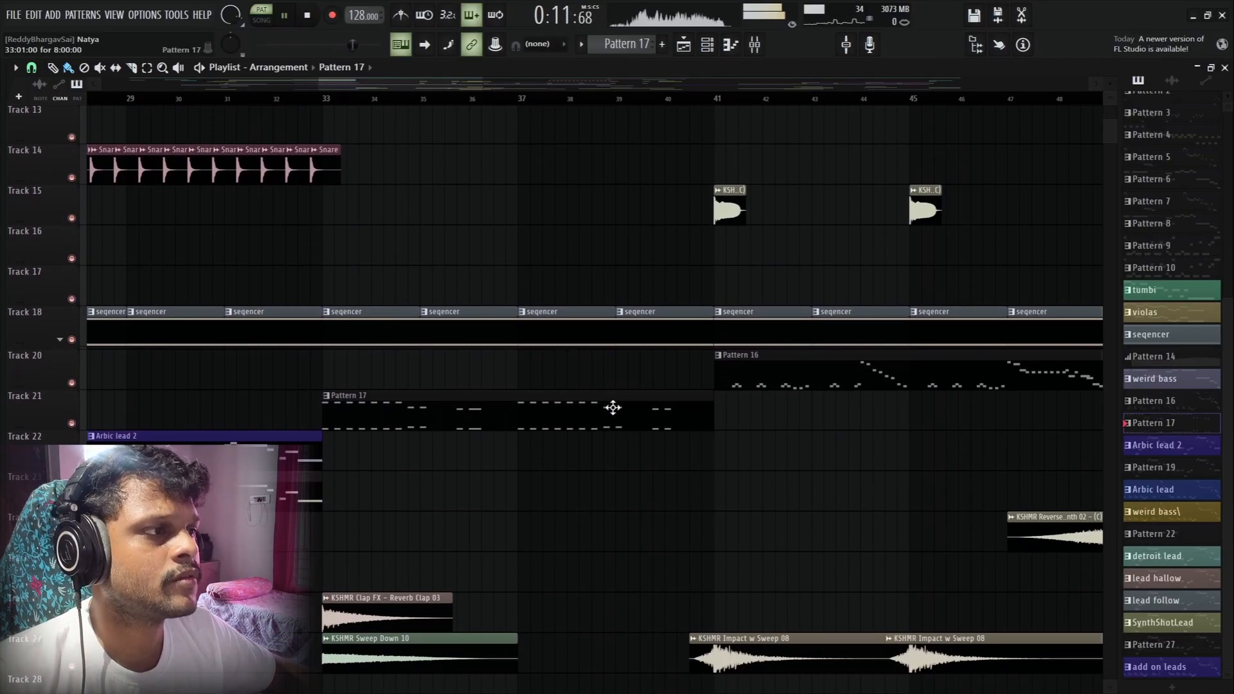
scroll(424, 225, "up", 6)
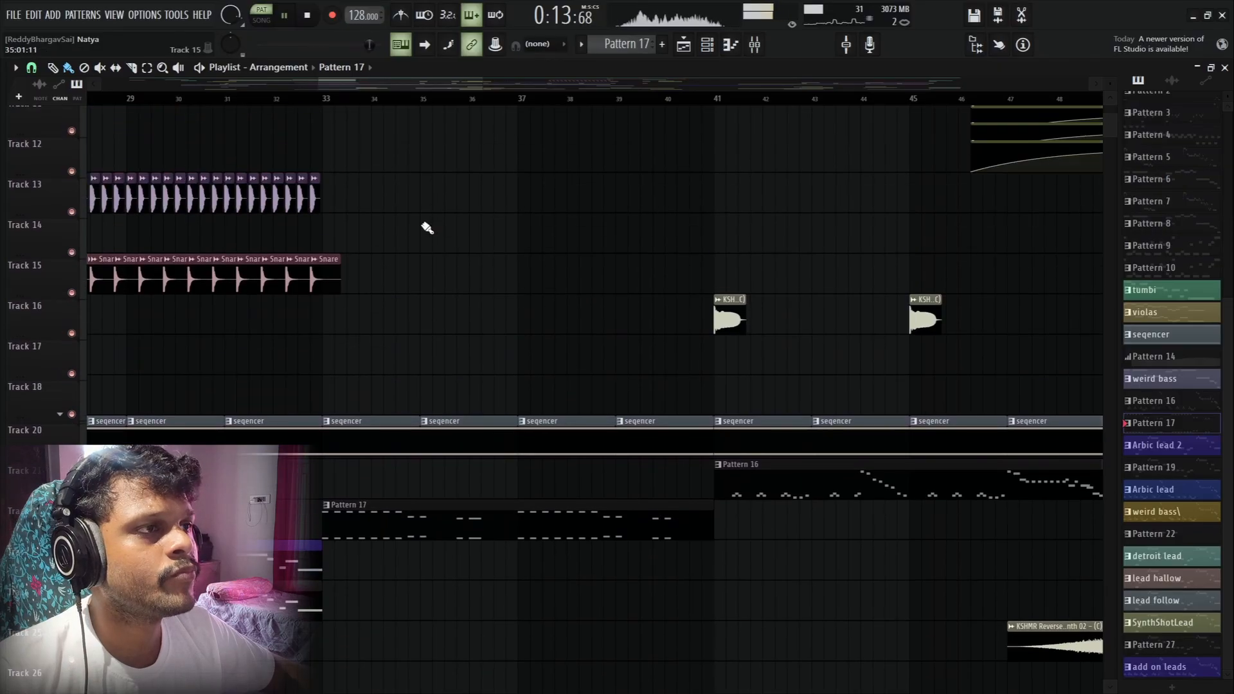
key("space")
Step: Play the full arrangement from bar 33 to about bar 40 while examining the clips on all tracks
left_click(331, 98)
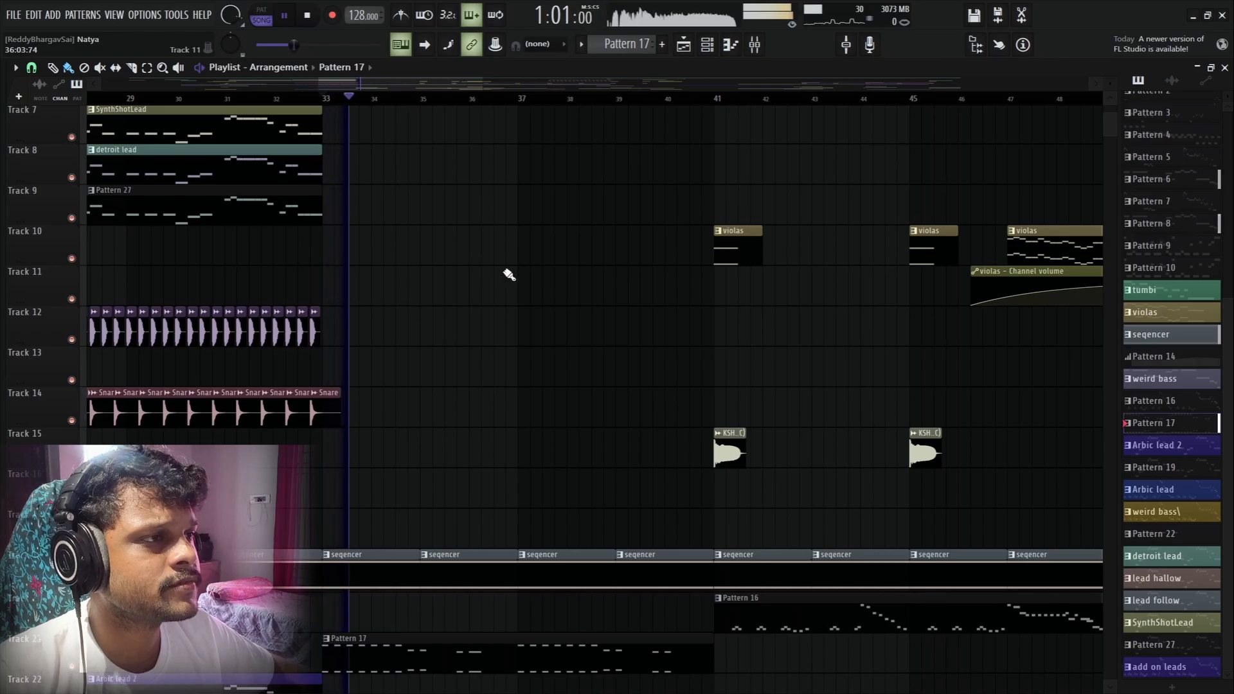
scroll(578, 308, "down", 3)
scroll(836, 289, "up", 9)
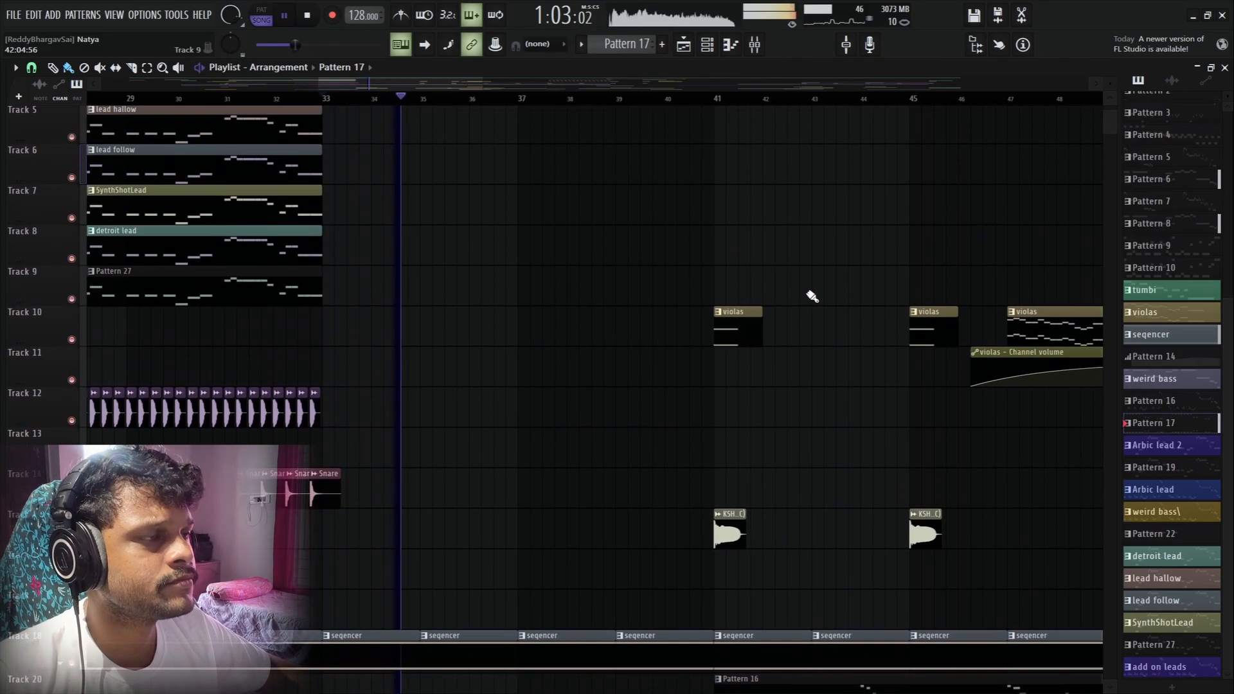
scroll(812, 296, "down", 19)
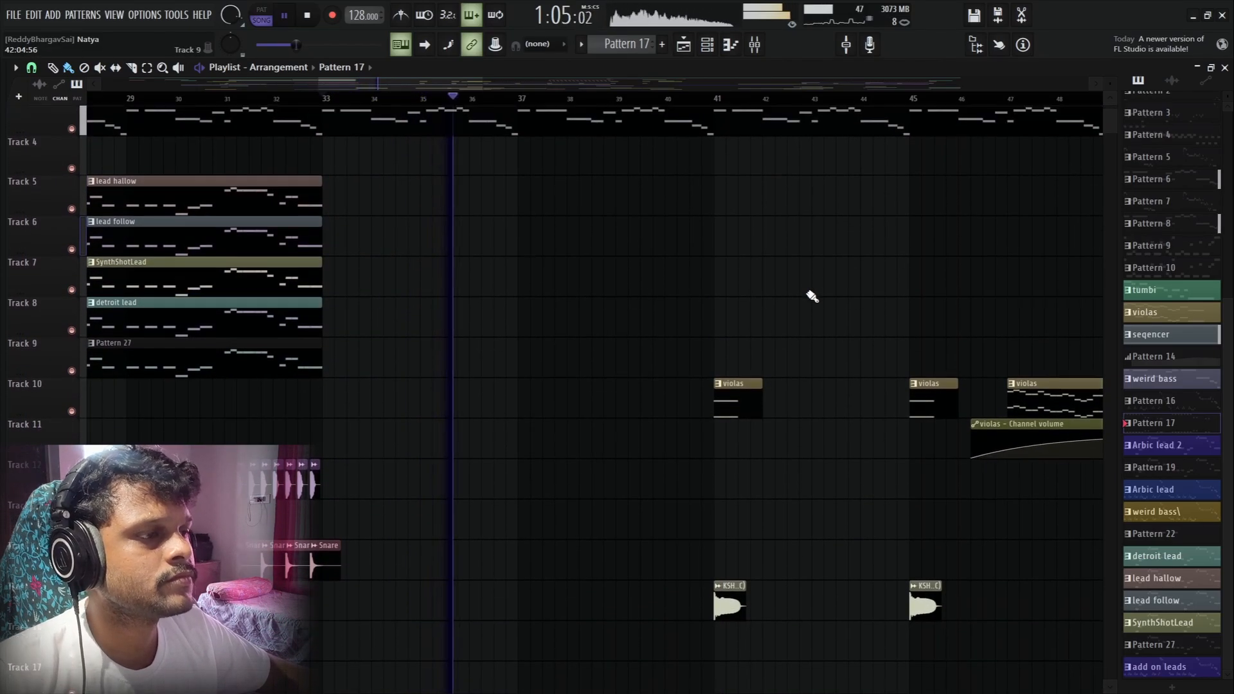
scroll(813, 296, "up", 19)
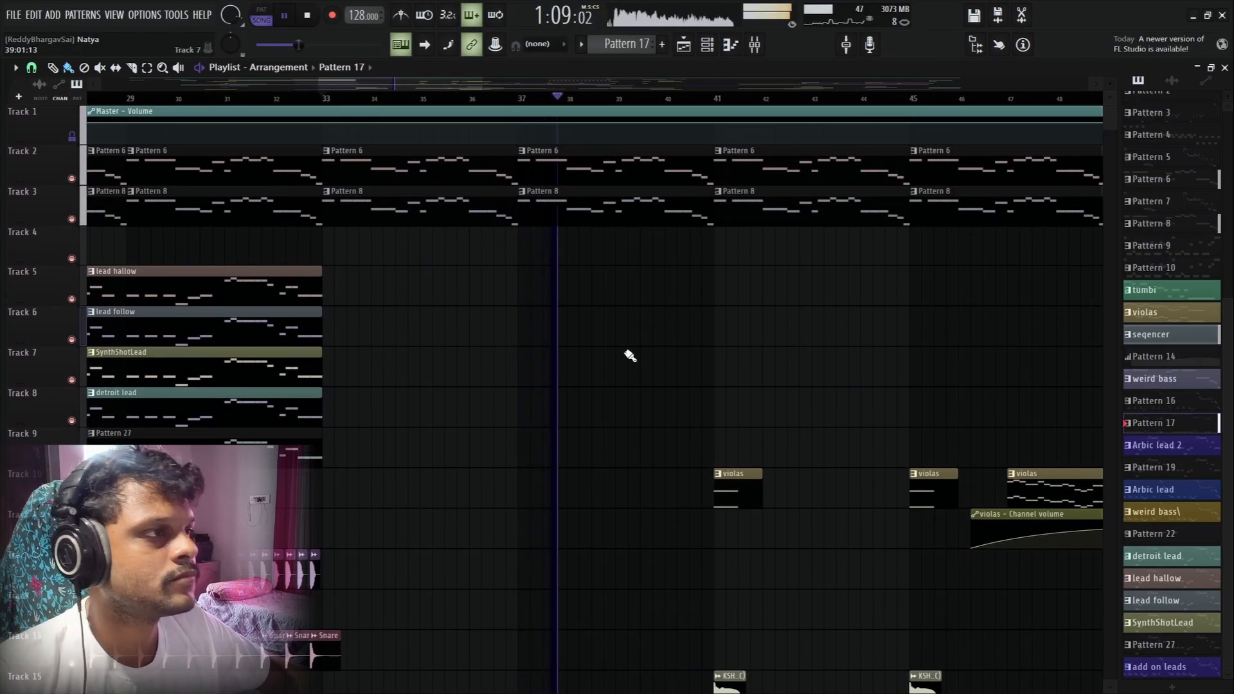
scroll(797, 342, "down", 5)
scroll(810, 338, "down", 3)
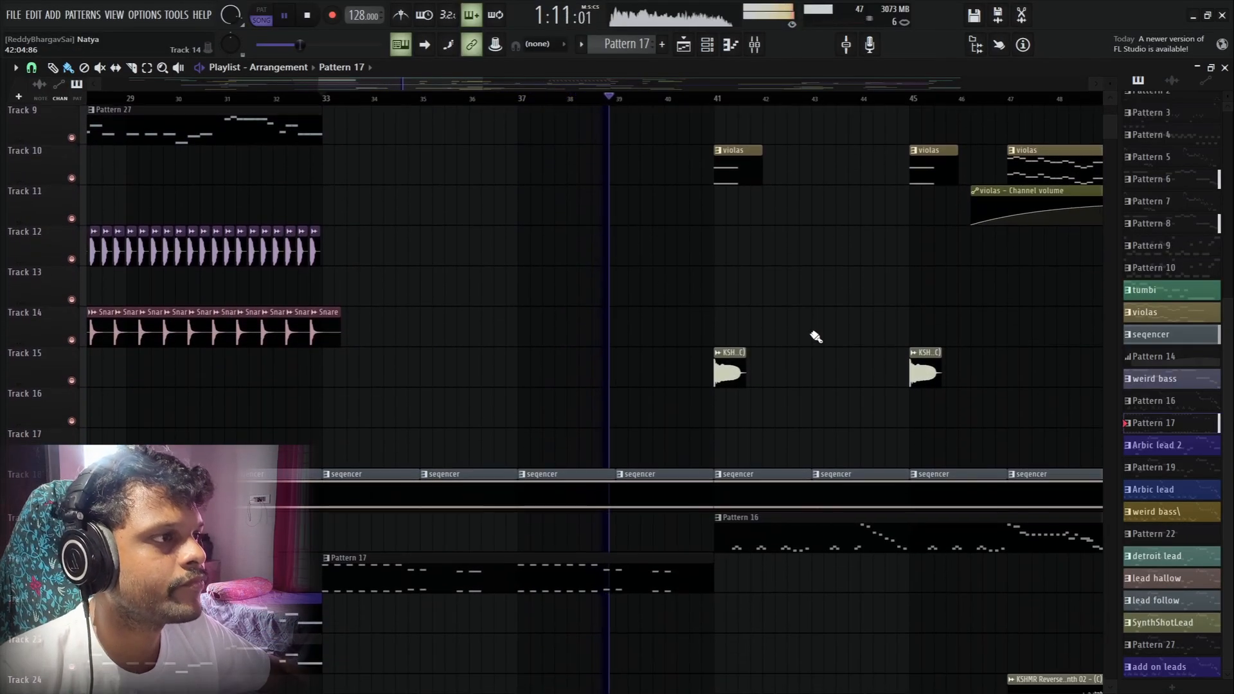
scroll(819, 338, "down", 5)
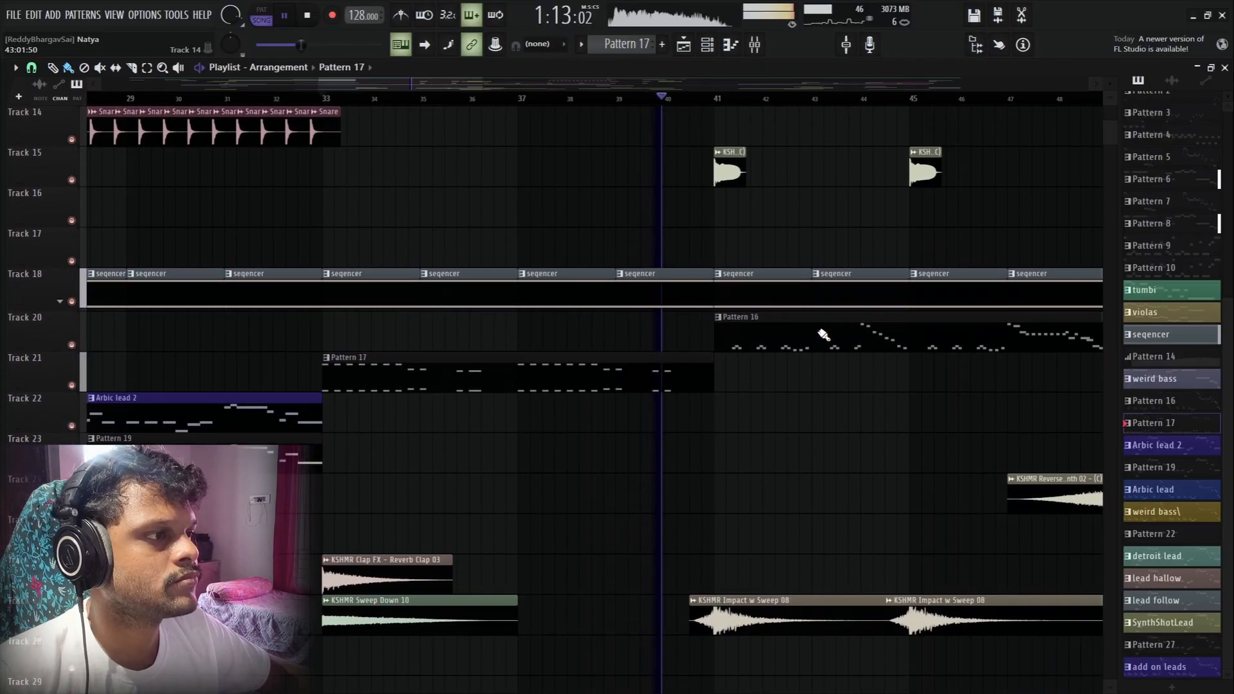
key("space")
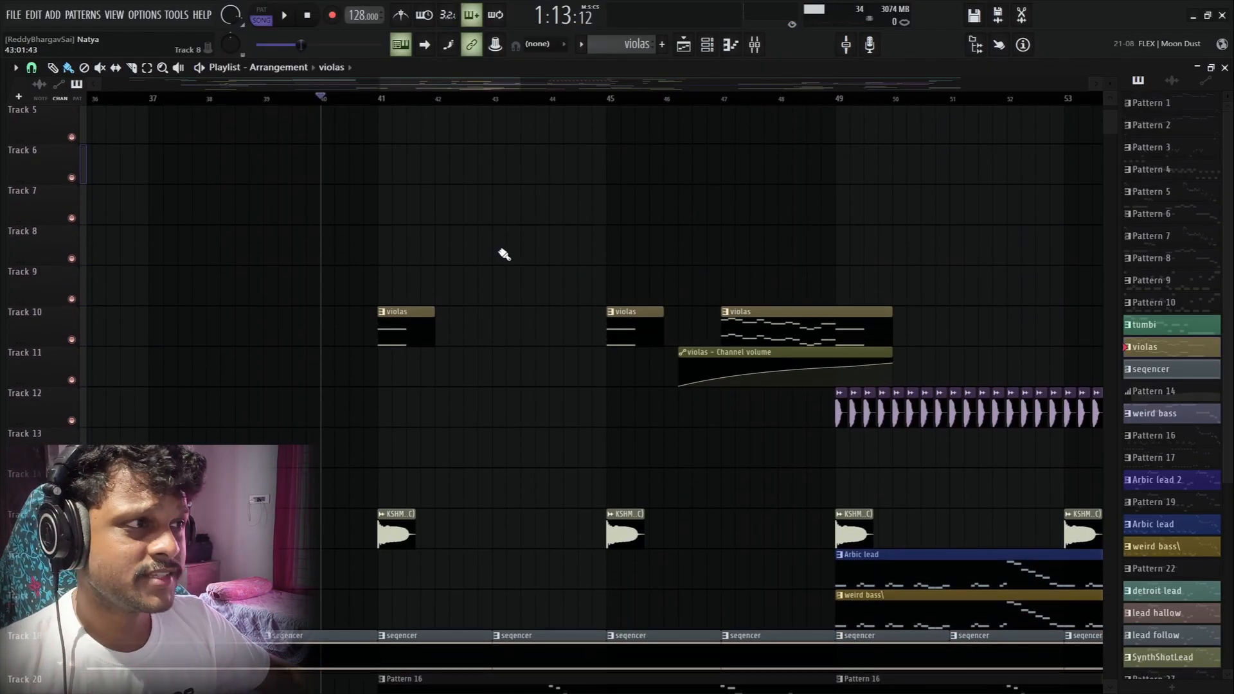
Step: Look over the section from bar 41, then view Pattern 16 from Track 20 in the channel rack and play it alone
scroll(570, 220, "down", 3)
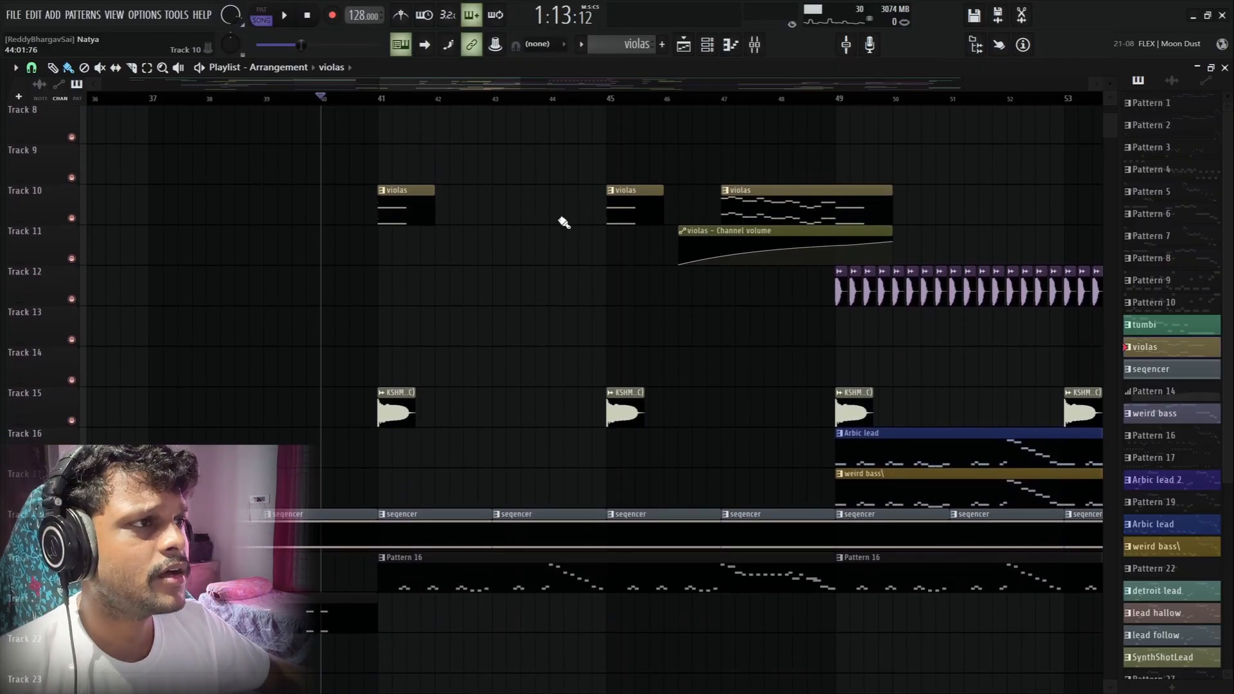
scroll(462, 336, "up", 2)
scroll(518, 311, "down", 3)
scroll(519, 312, "up", 2)
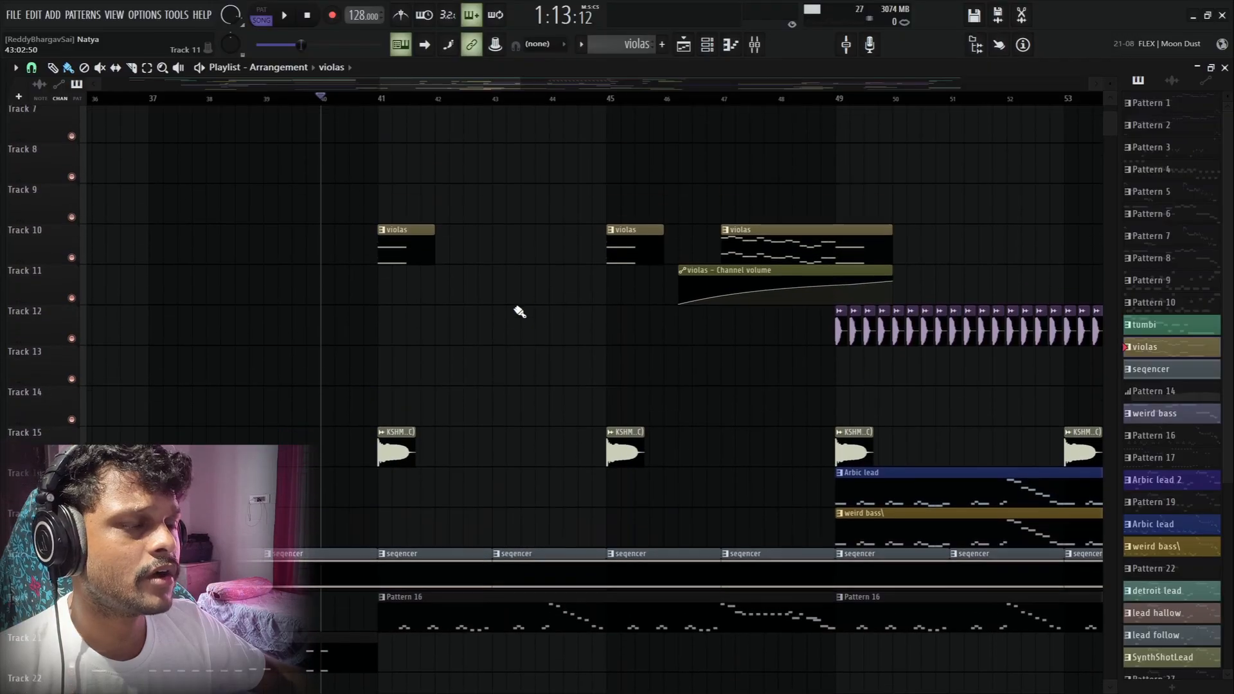
scroll(515, 311, "down", 2)
left_click(452, 543)
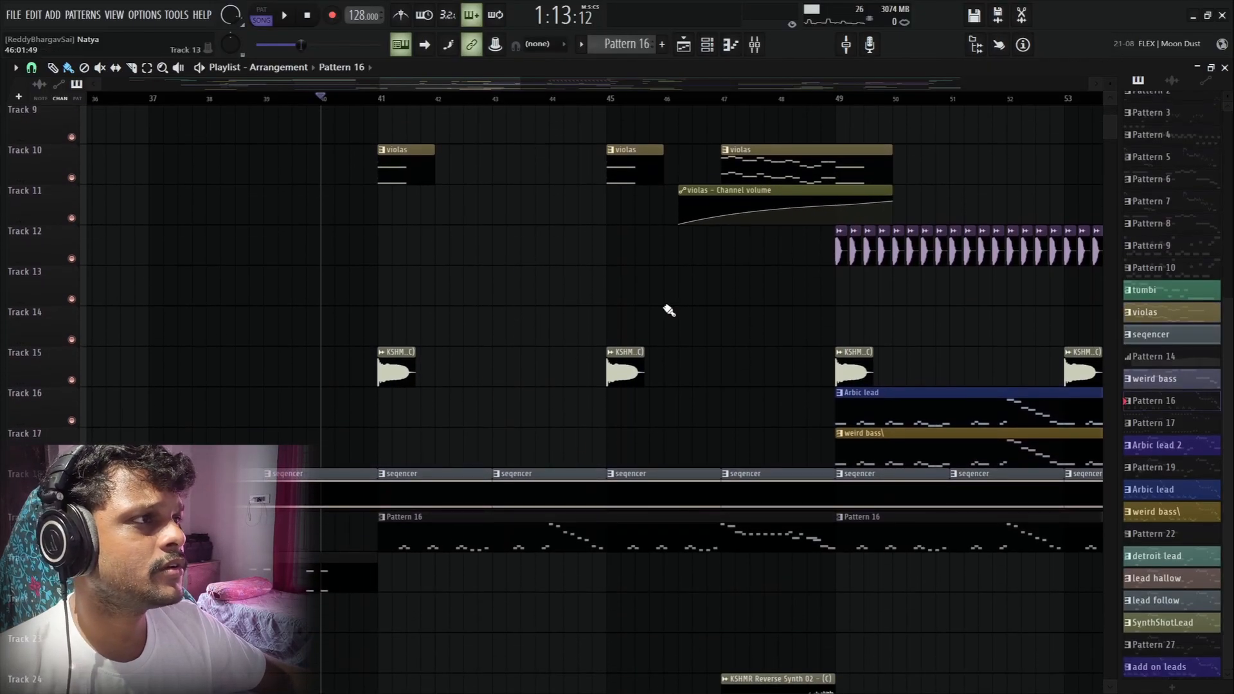
left_click(708, 44)
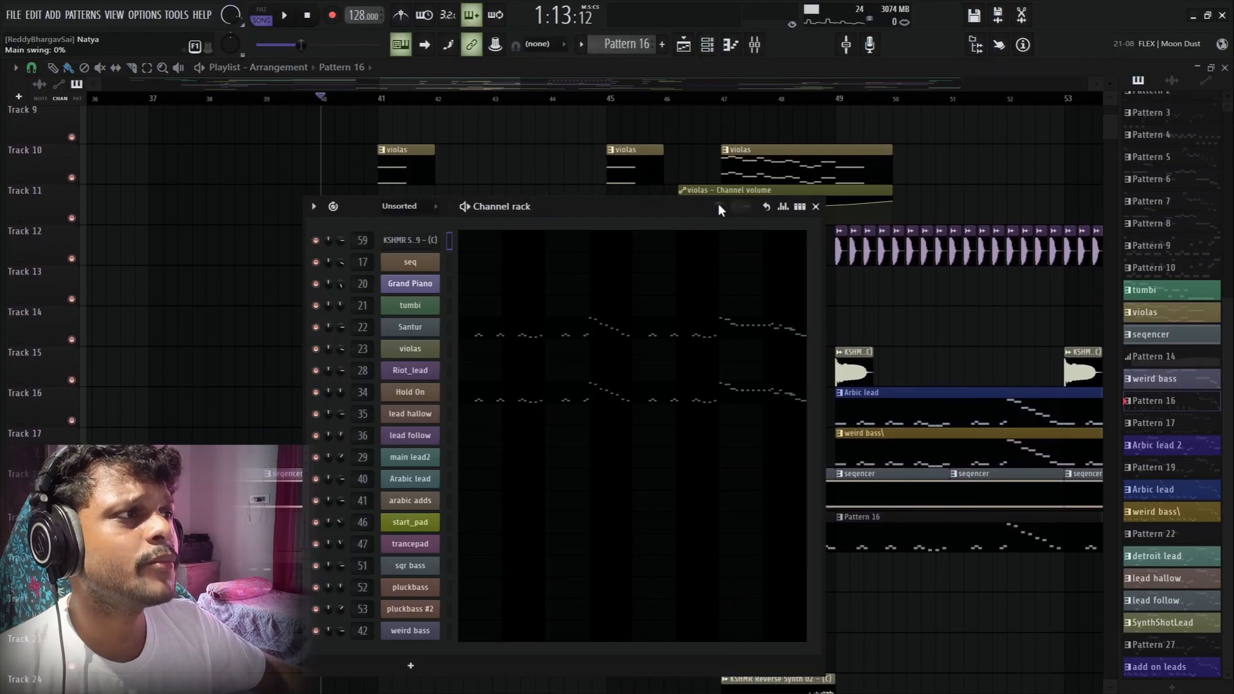
left_click(475, 208)
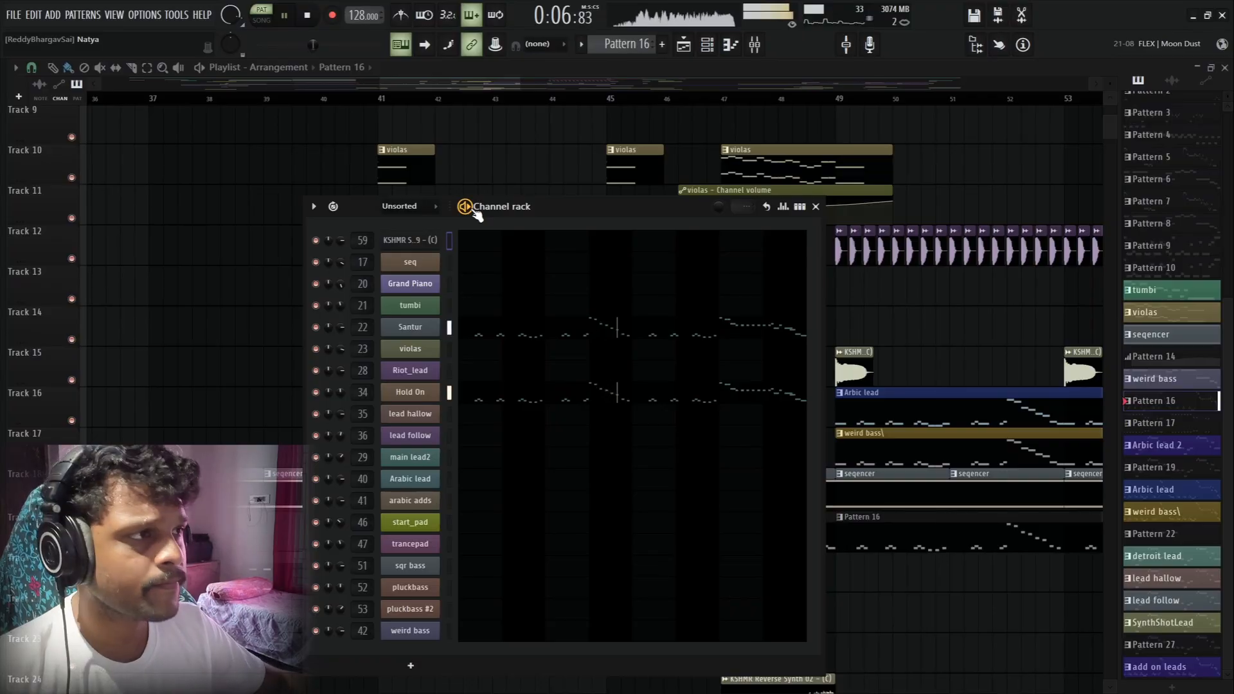
key("space")
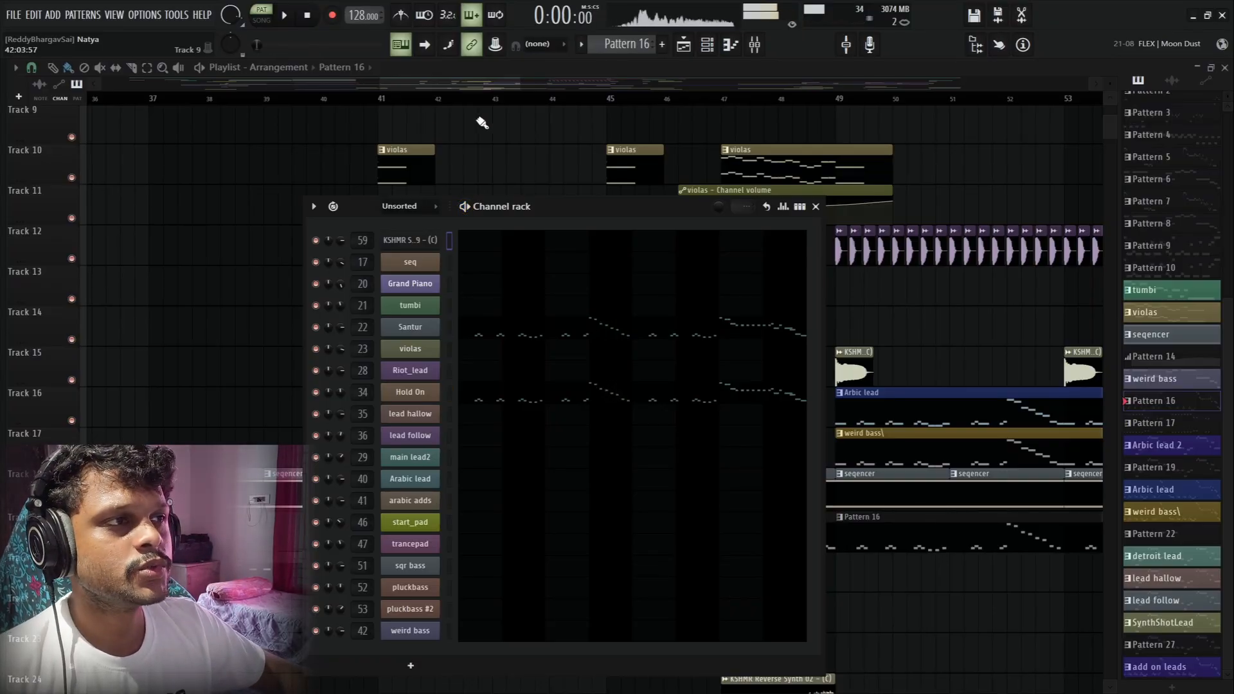
key("F6")
Step: Select the violas pattern on Track 10 at bar 41, view its notes in the channel rack and play it alone
scroll(495, 187, "up", 3)
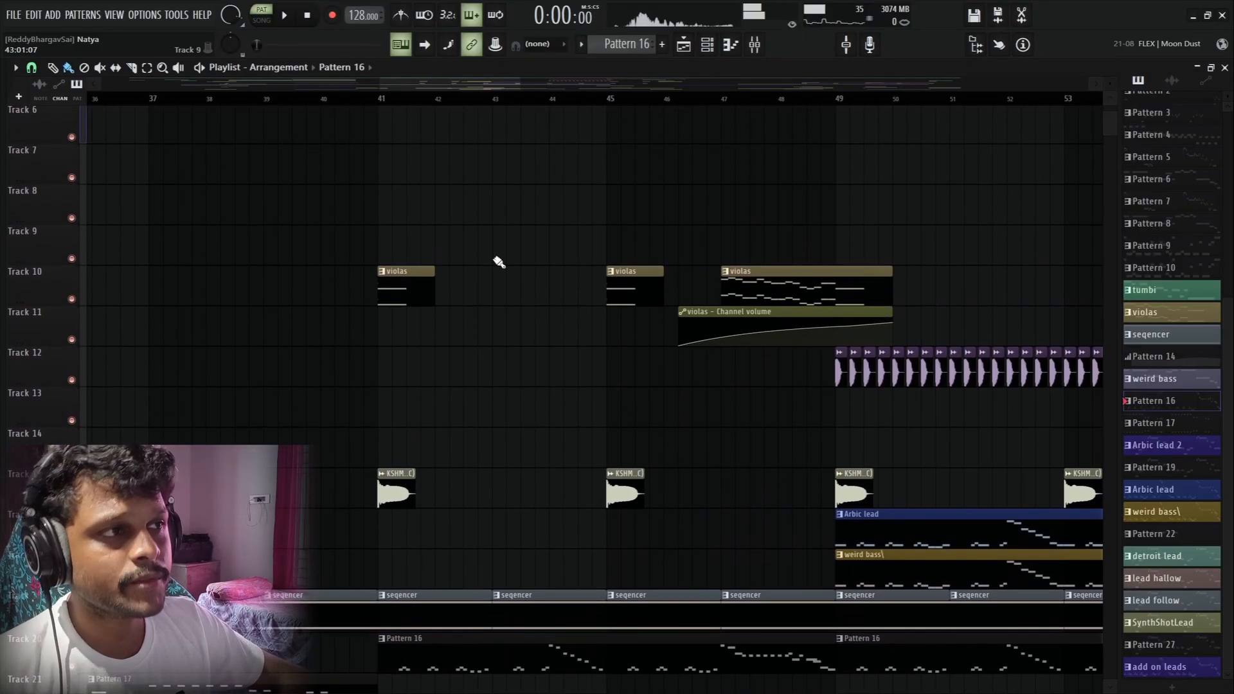
left_click(391, 277)
left_click(707, 45)
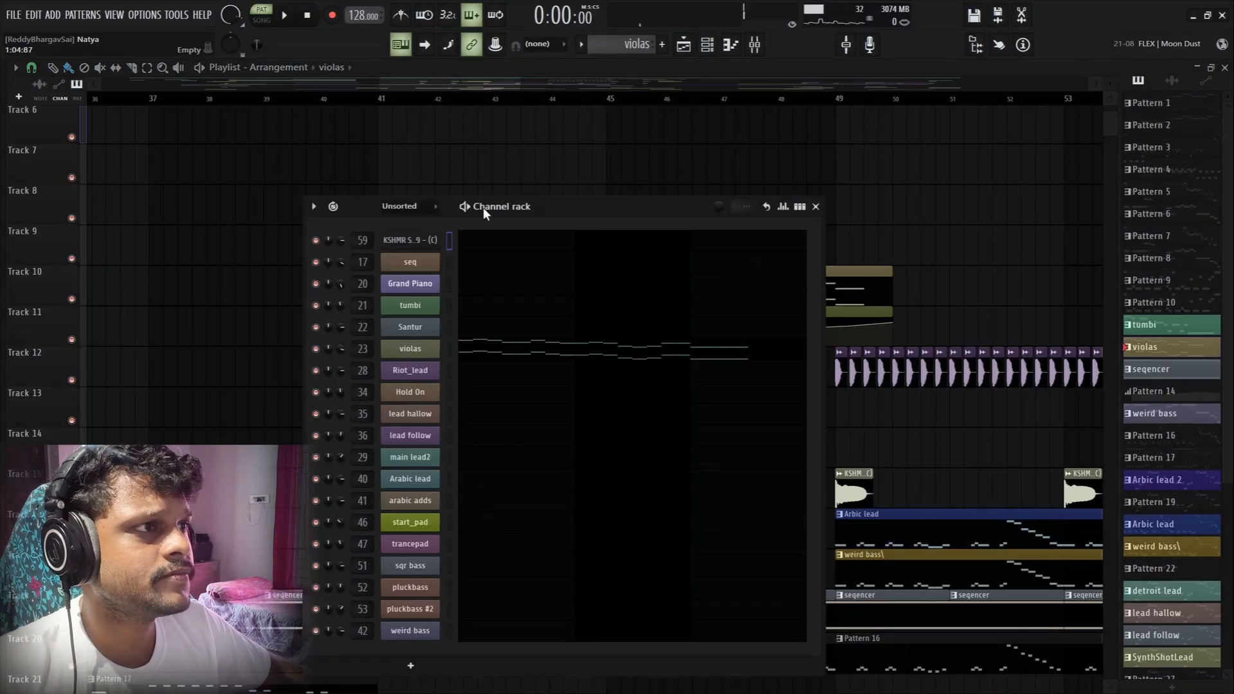
key("space")
key("F6")
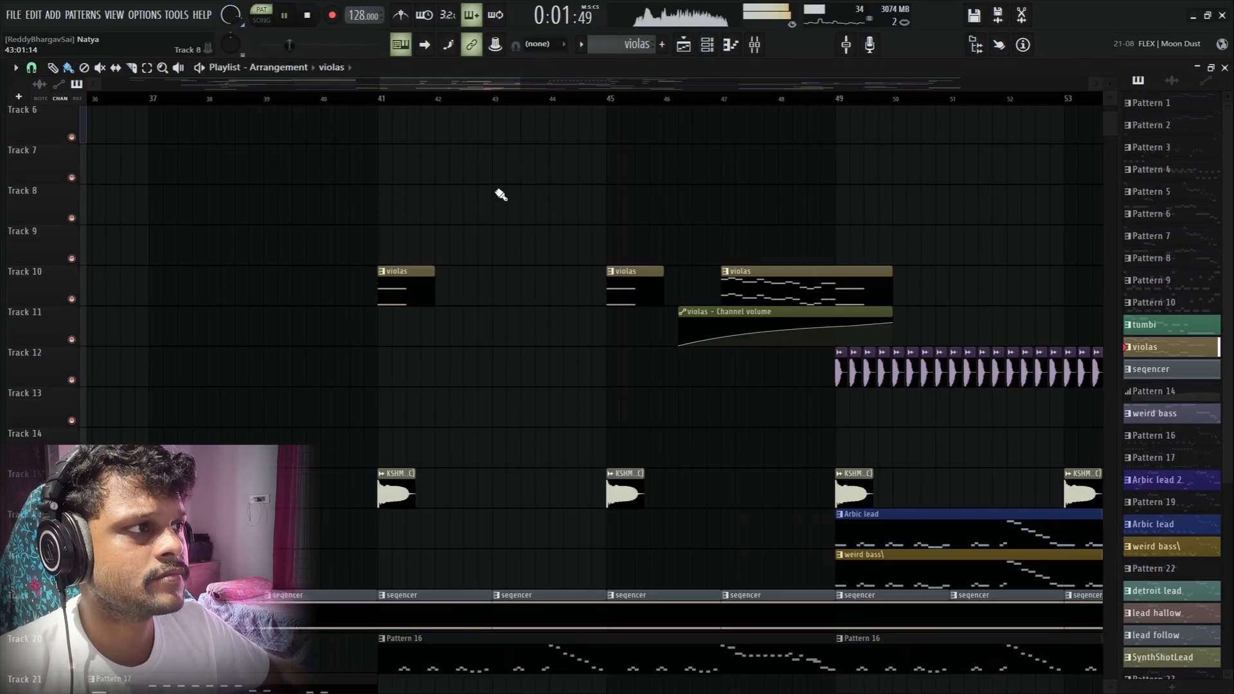
Step: Stop the violas pattern and set the song playback position to bar 41
key("space")
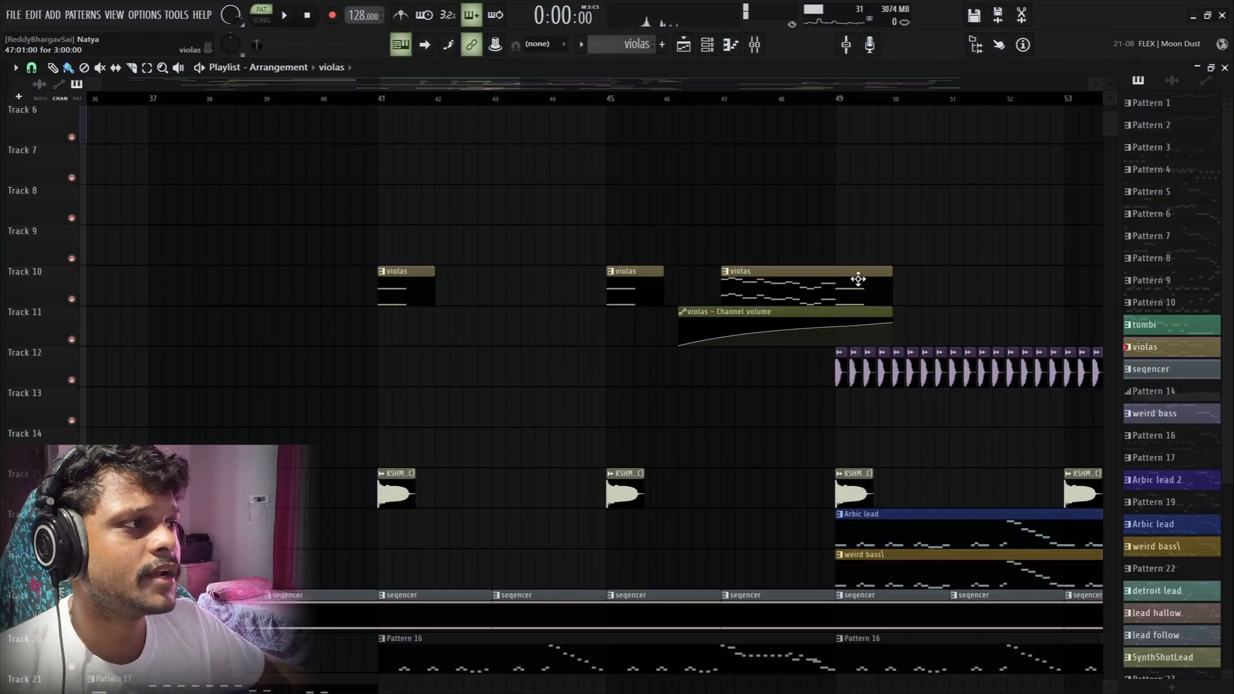
left_click(377, 103)
key("space")
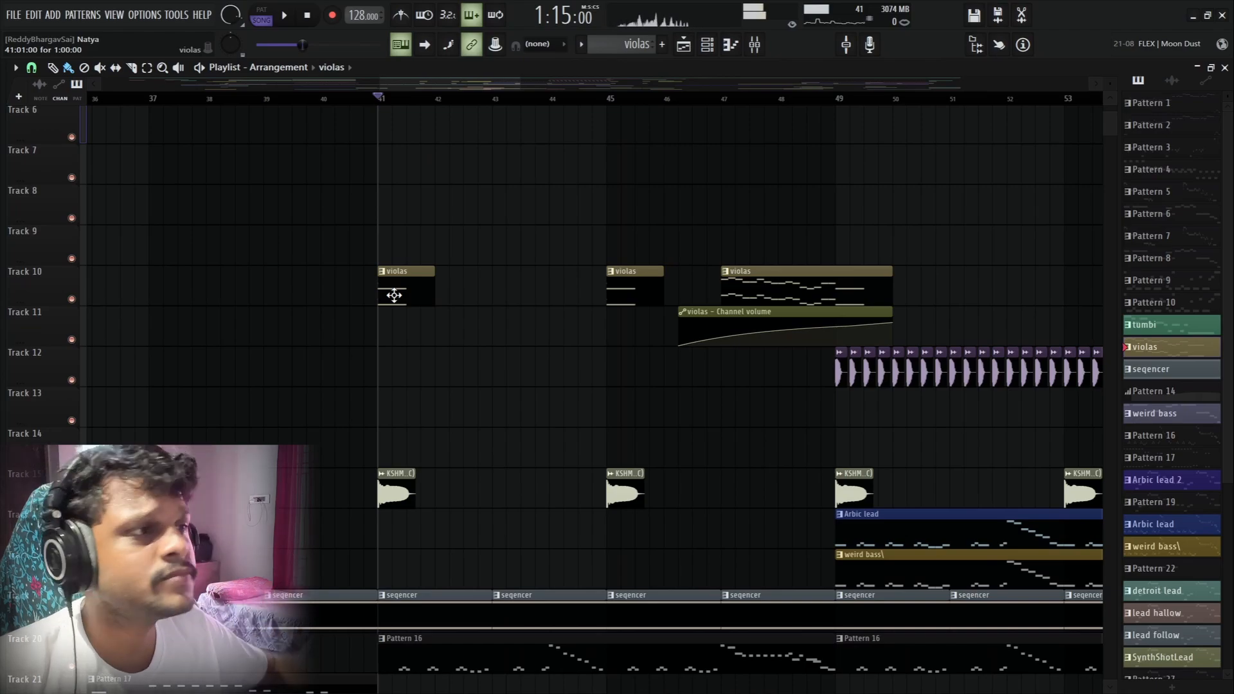
Step: View the sample settings of the KSHMR Bass Shot 01 clip on Track 15 at bar 41, and close them
scroll(347, 322, "down", 2)
left_click(403, 392)
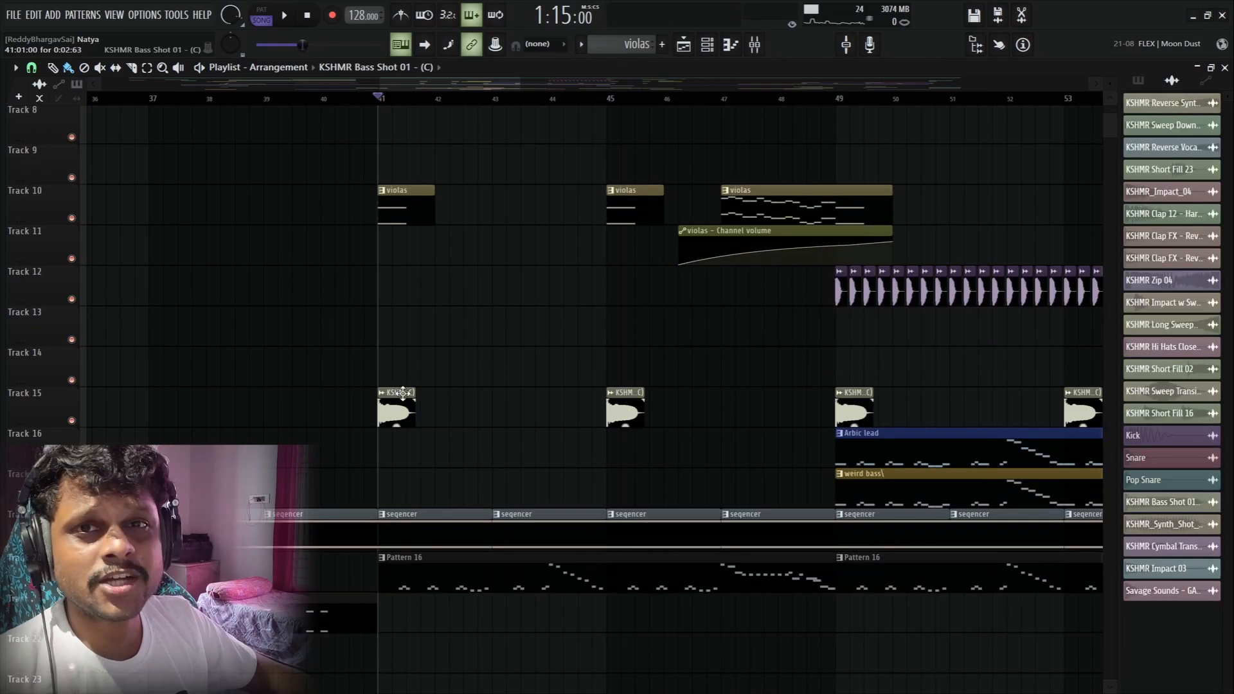
double_click(403, 393)
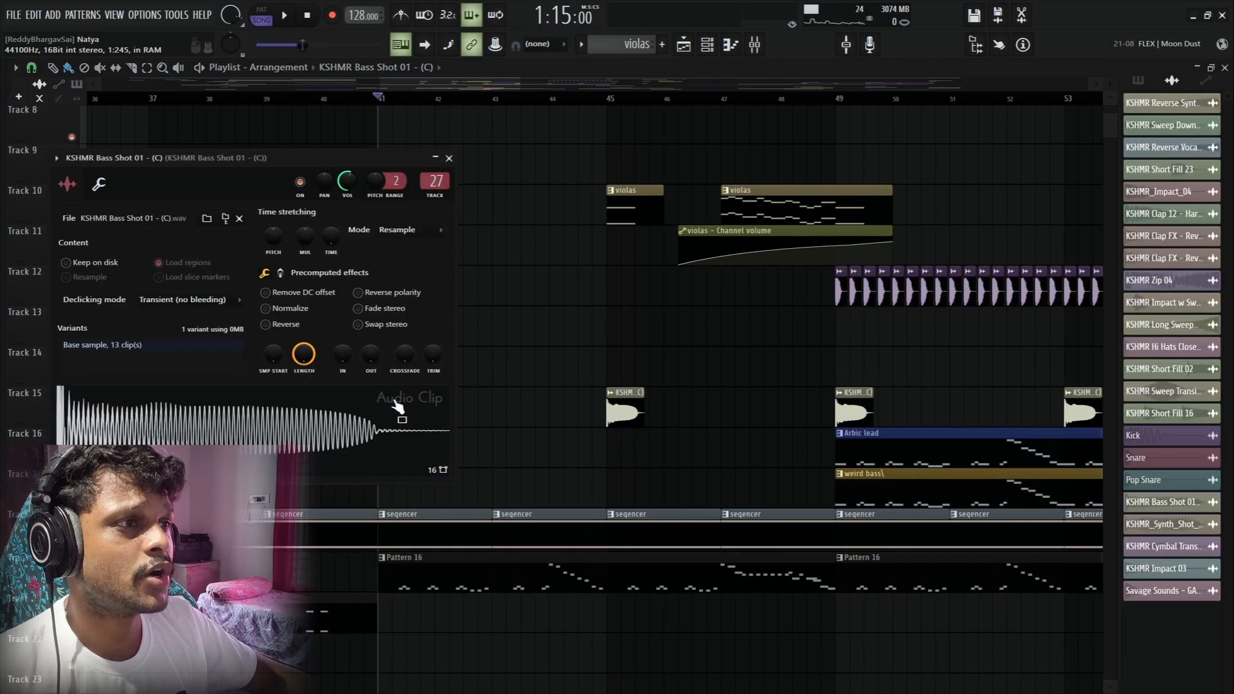
left_click(451, 157)
Step: Play the full arrangement from bar 41 to about bar 48 while examining the clips on all tracks, and stop it
scroll(486, 325, "up", 6)
scroll(487, 329, "down", 10)
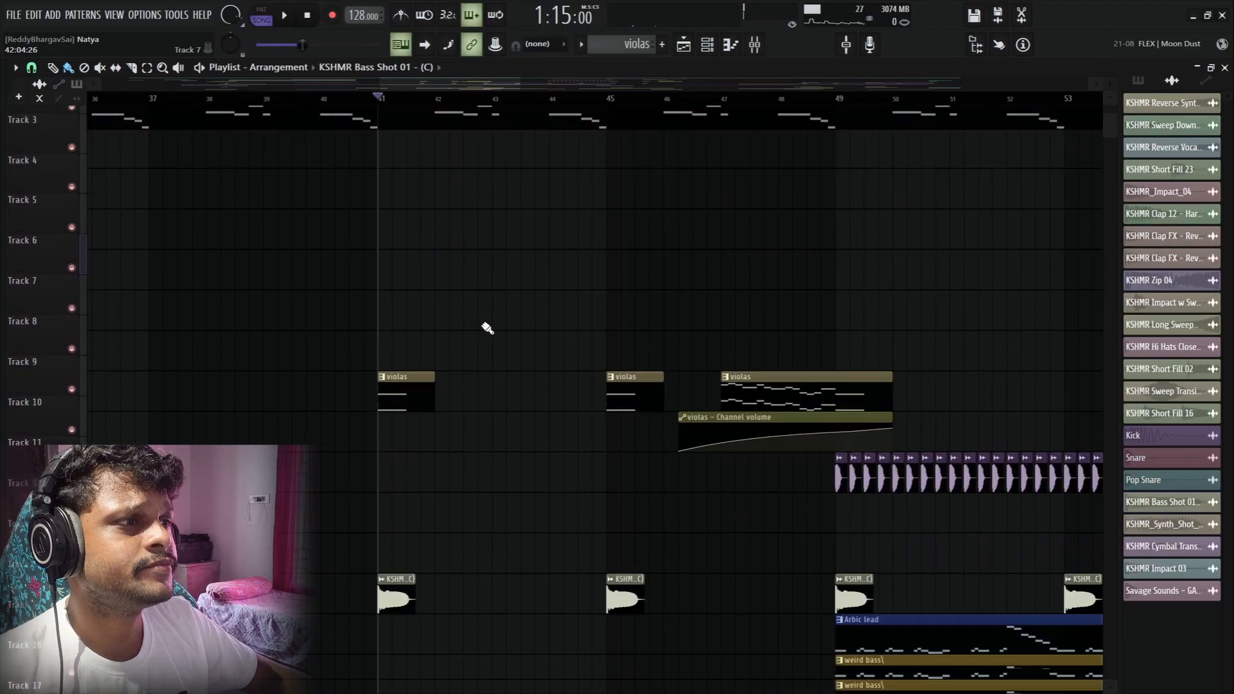
scroll(488, 328, "down", 8)
key("space")
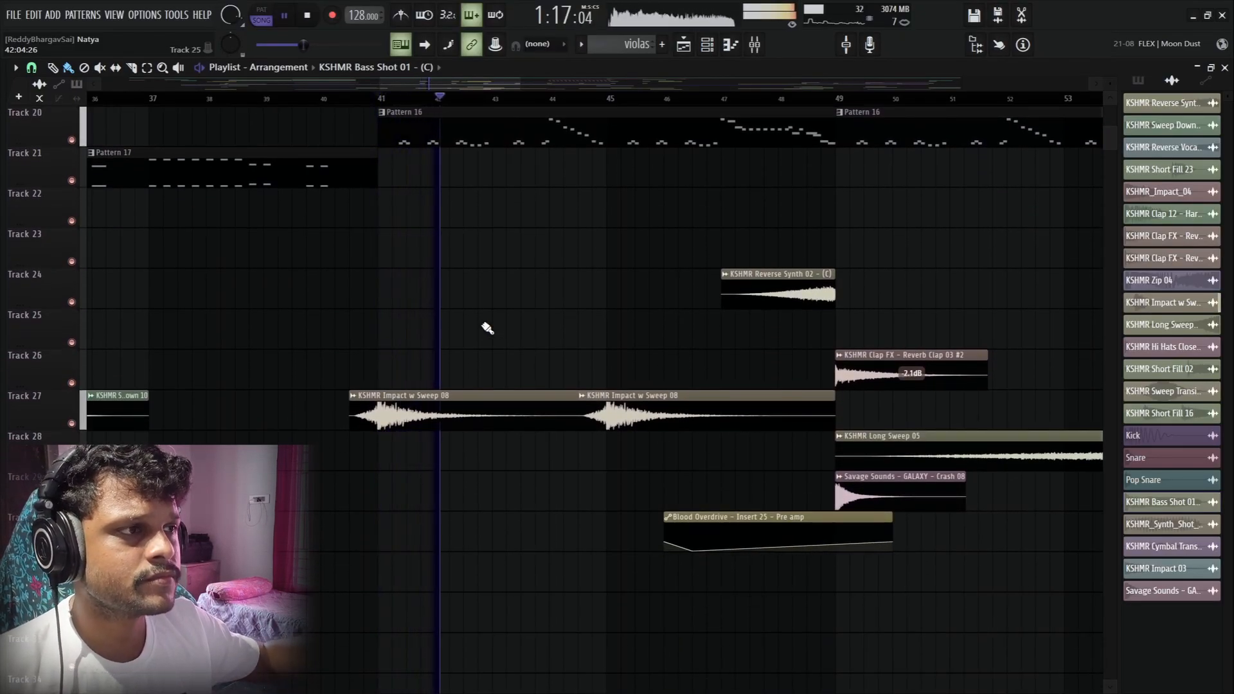
scroll(559, 325, "up", 6)
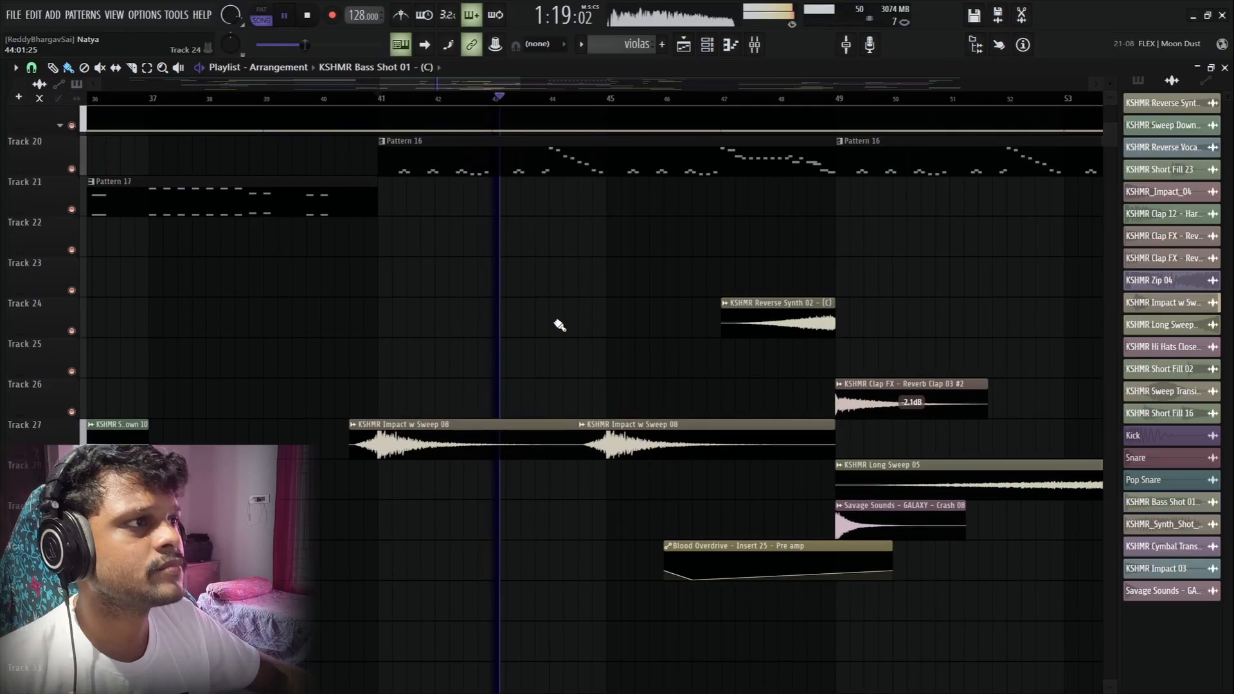
scroll(616, 404, "up", 2)
scroll(607, 83, "down", 4)
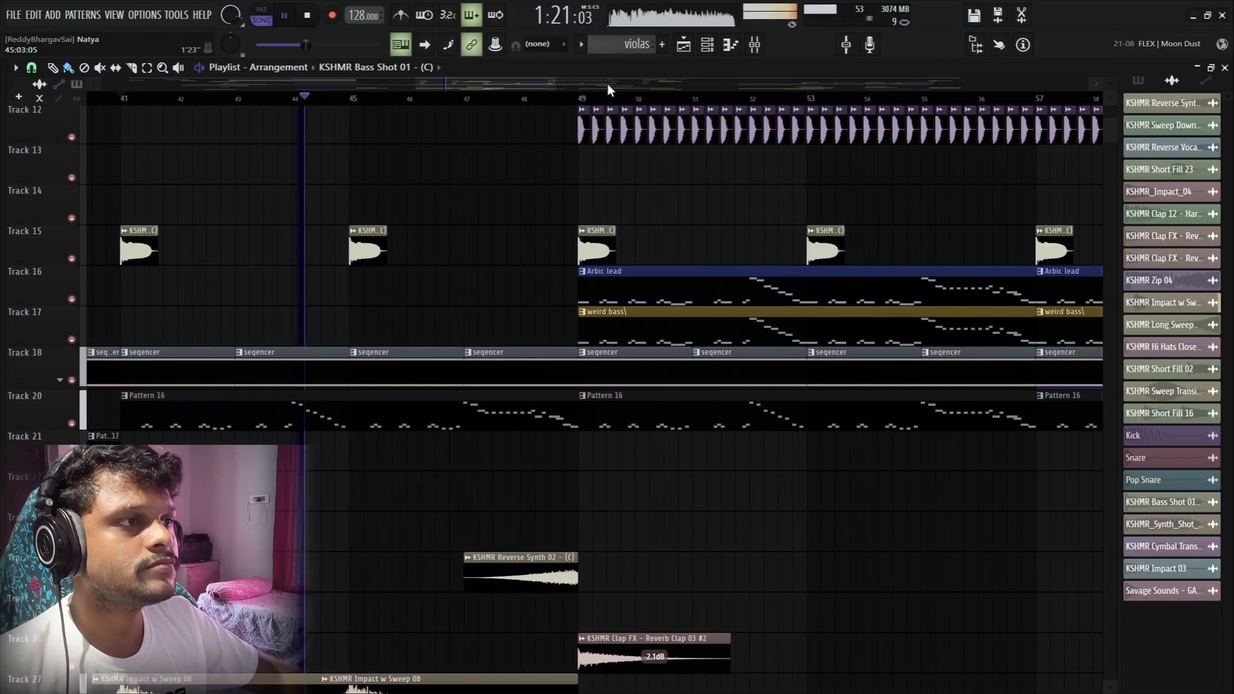
scroll(531, 208, "down", 3)
scroll(532, 211, "down", 4)
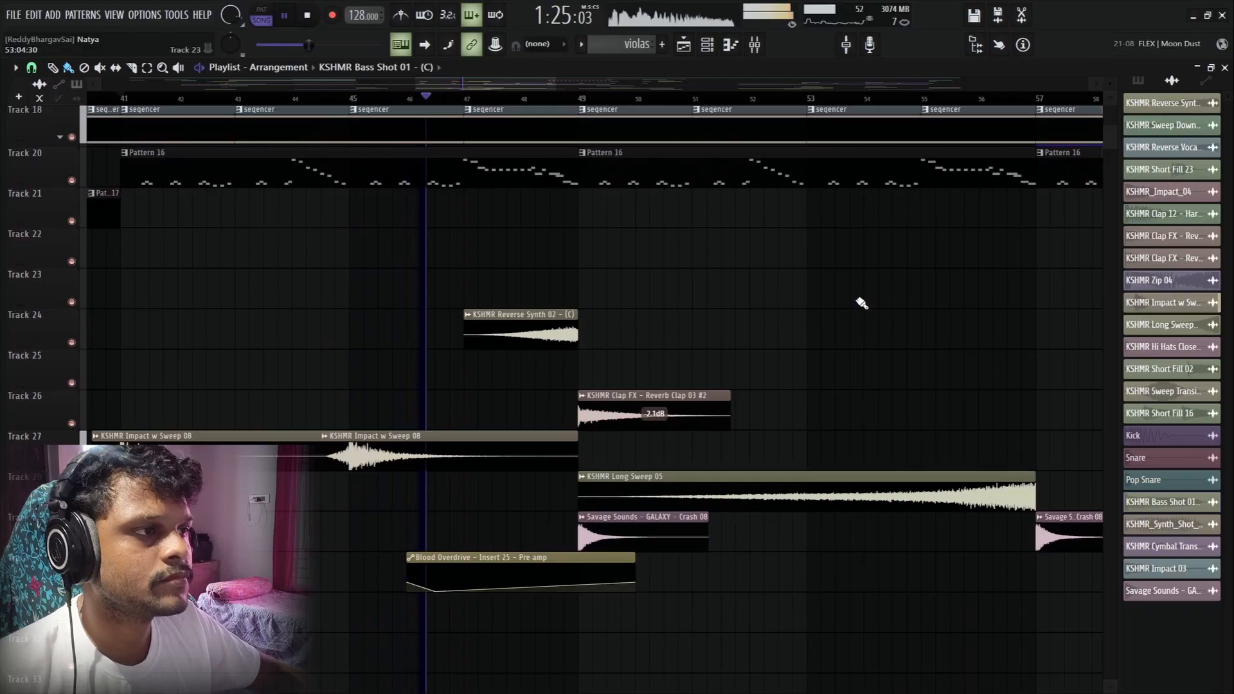
scroll(836, 305, "up", 8)
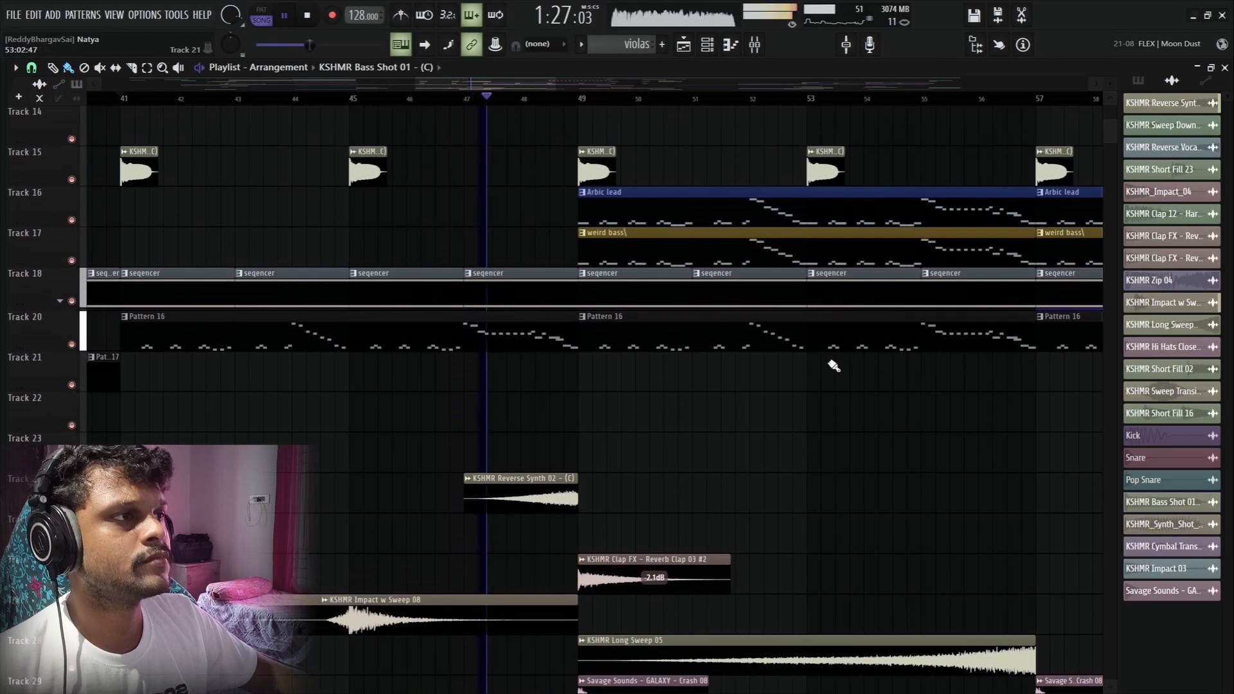
scroll(700, 417, "up", 8)
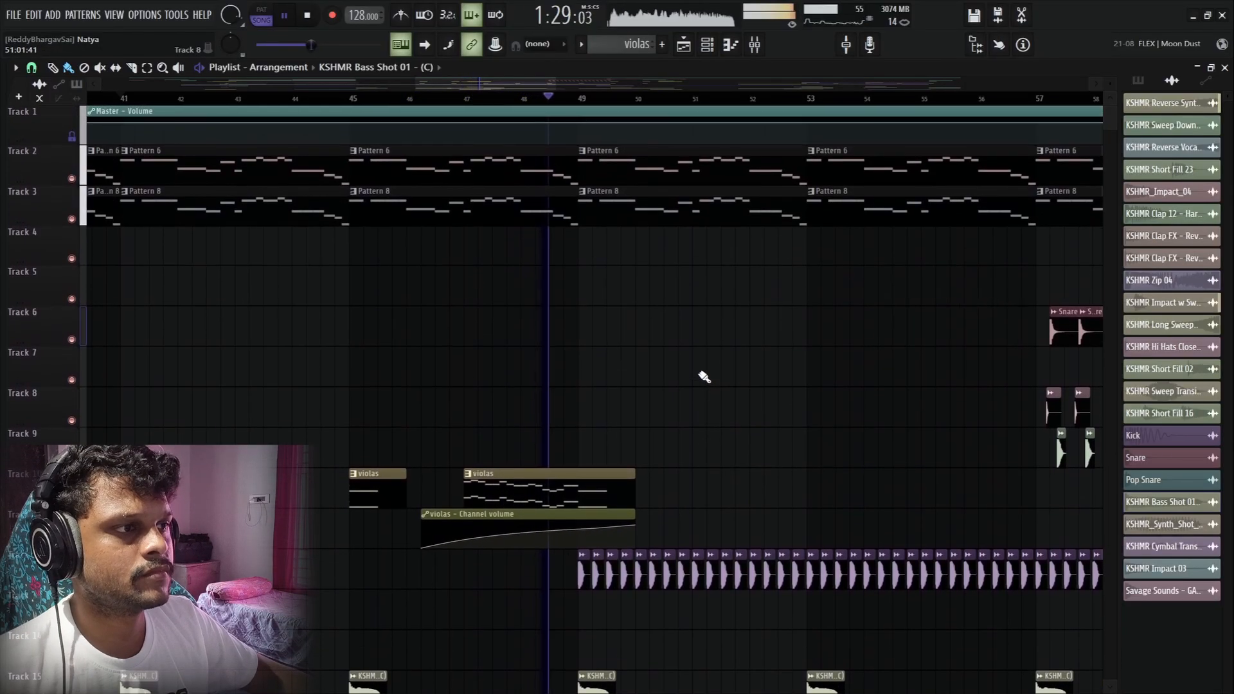
scroll(710, 368, "down", 4)
key("space")
Step: Select Pattern 16 on Track 20 at bar 41, view its notes in the channel rack, and close the rack
scroll(386, 311, "down", 9)
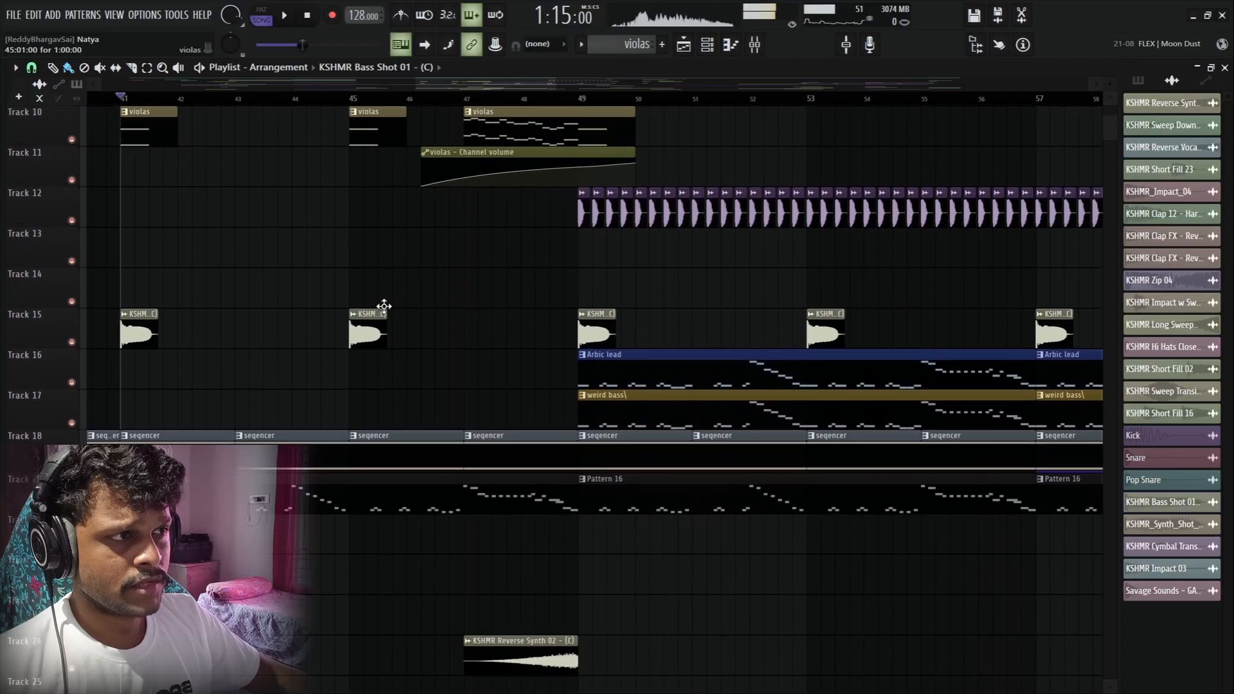
scroll(389, 310, "down", 1)
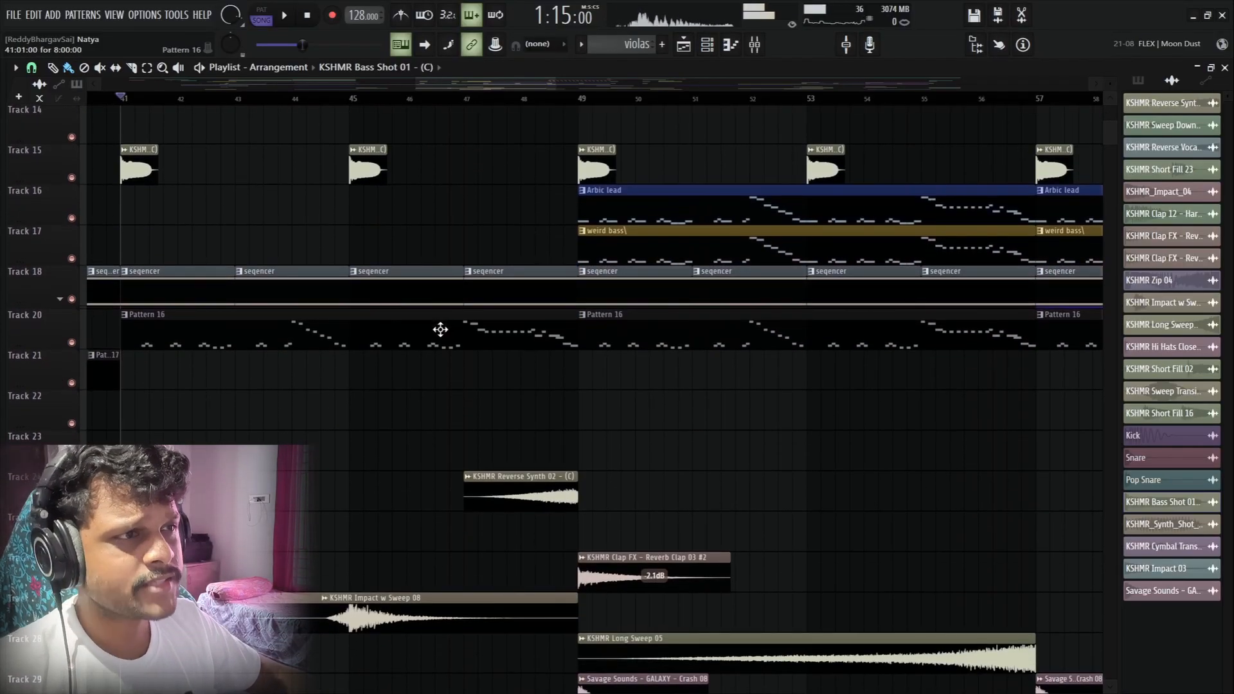
left_click(206, 343)
left_click(718, 48)
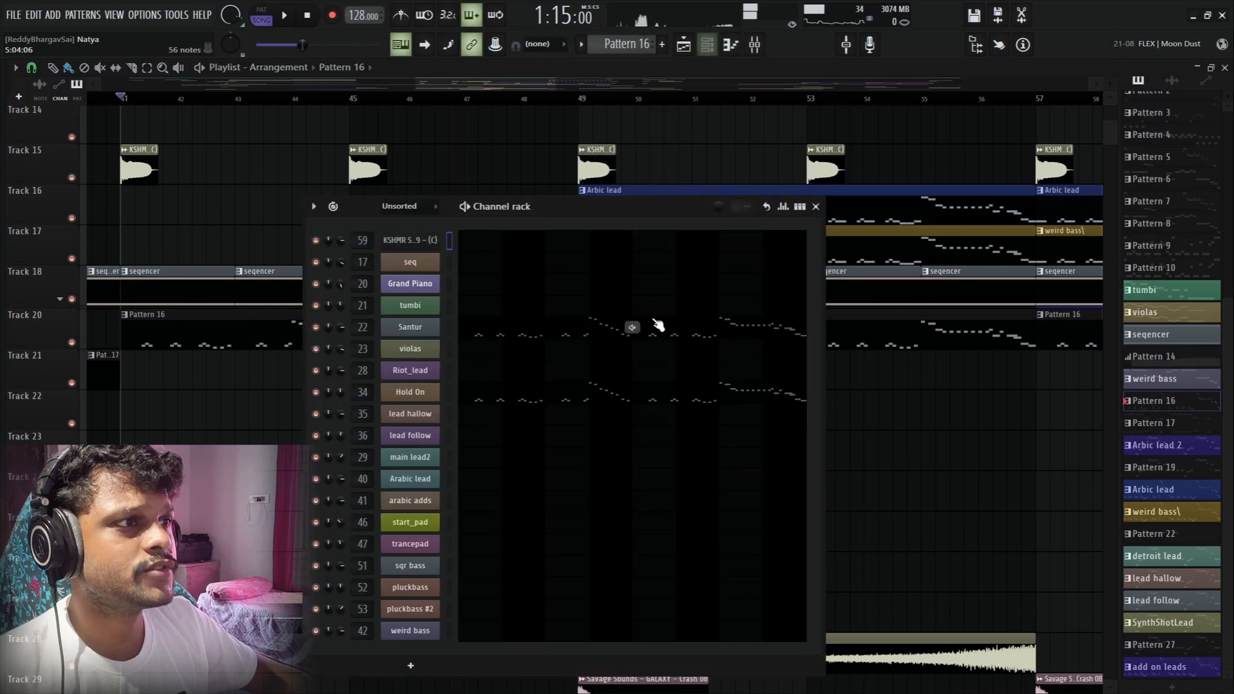
key("F6")
Step: Select the Arbic lead pattern on Track 16 at bar 49 and compare its section with the earlier clips from bar 21
left_click(632, 202)
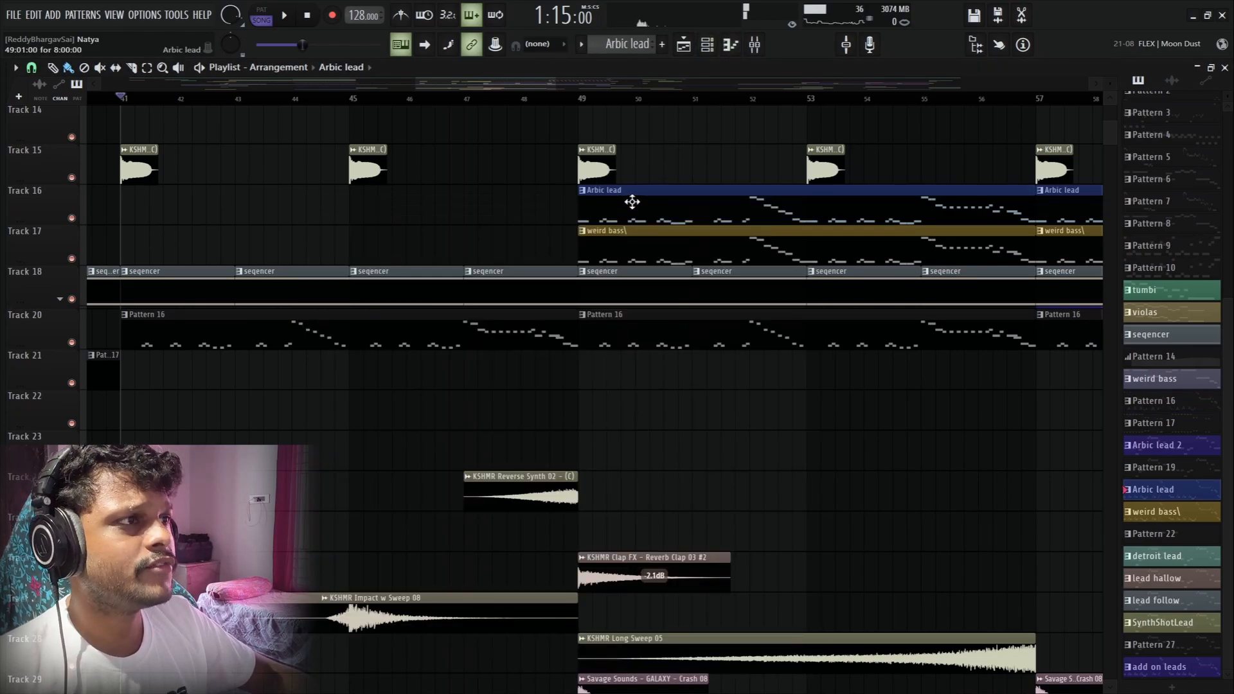
scroll(511, 80, "left", 8)
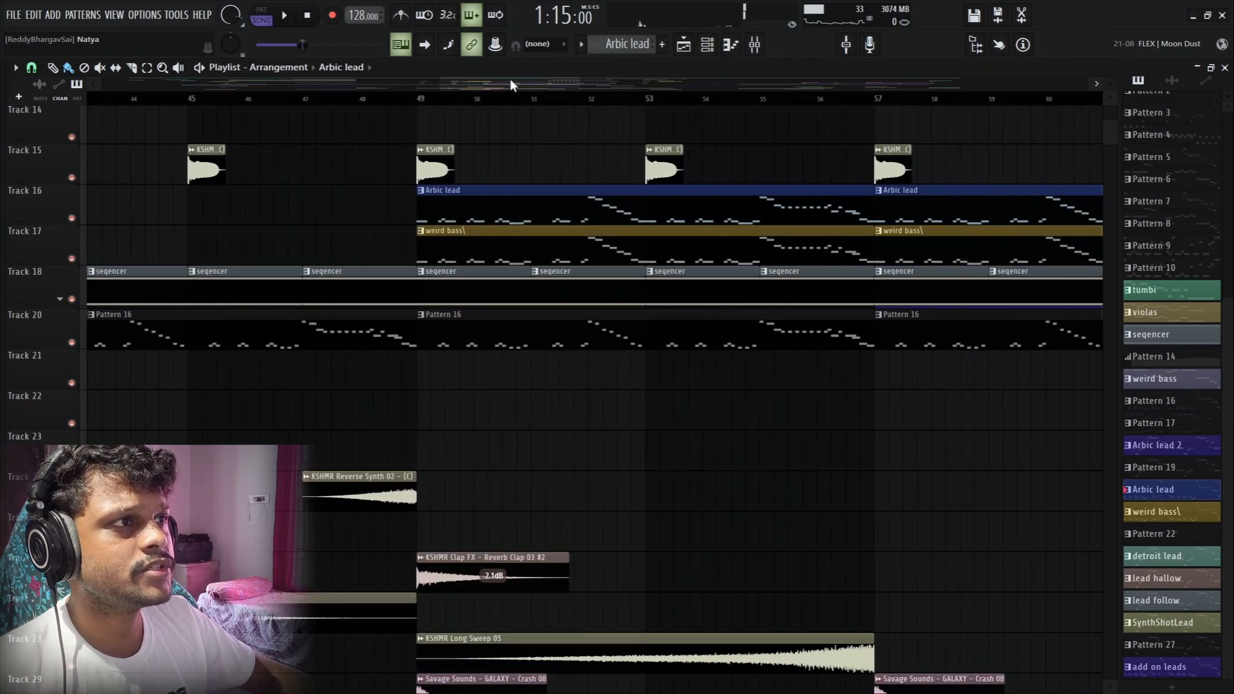
scroll(510, 79, "left", 3)
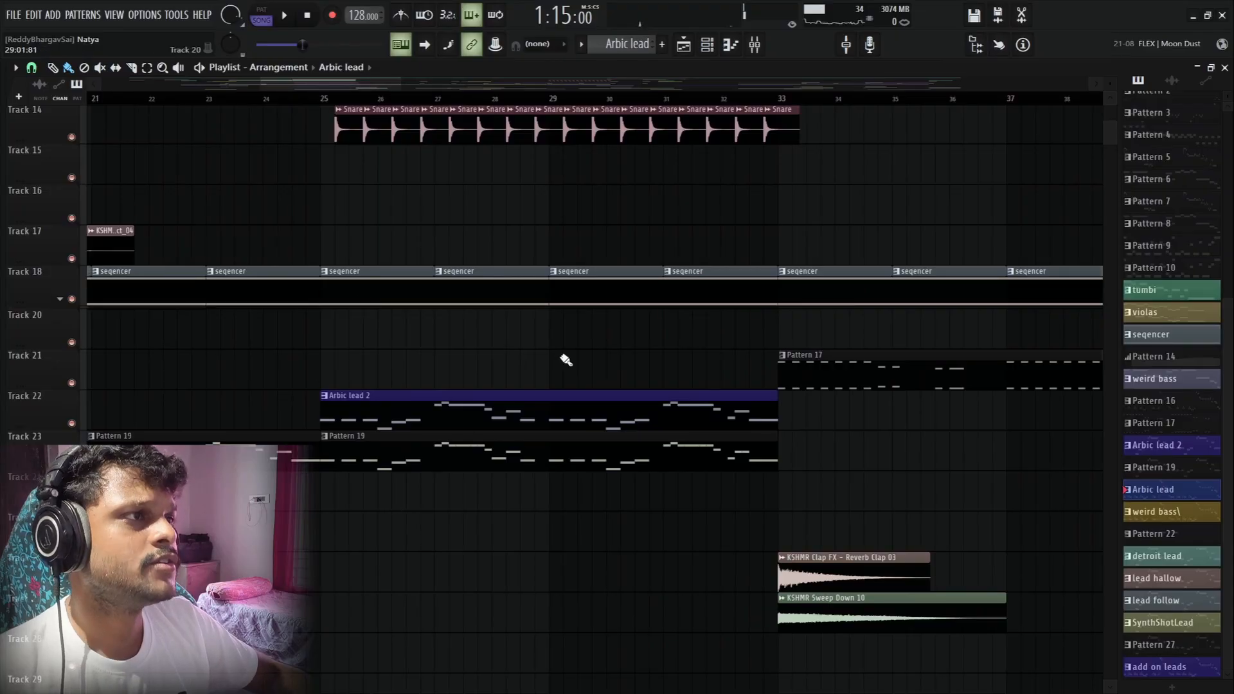
scroll(542, 81, "right", 14)
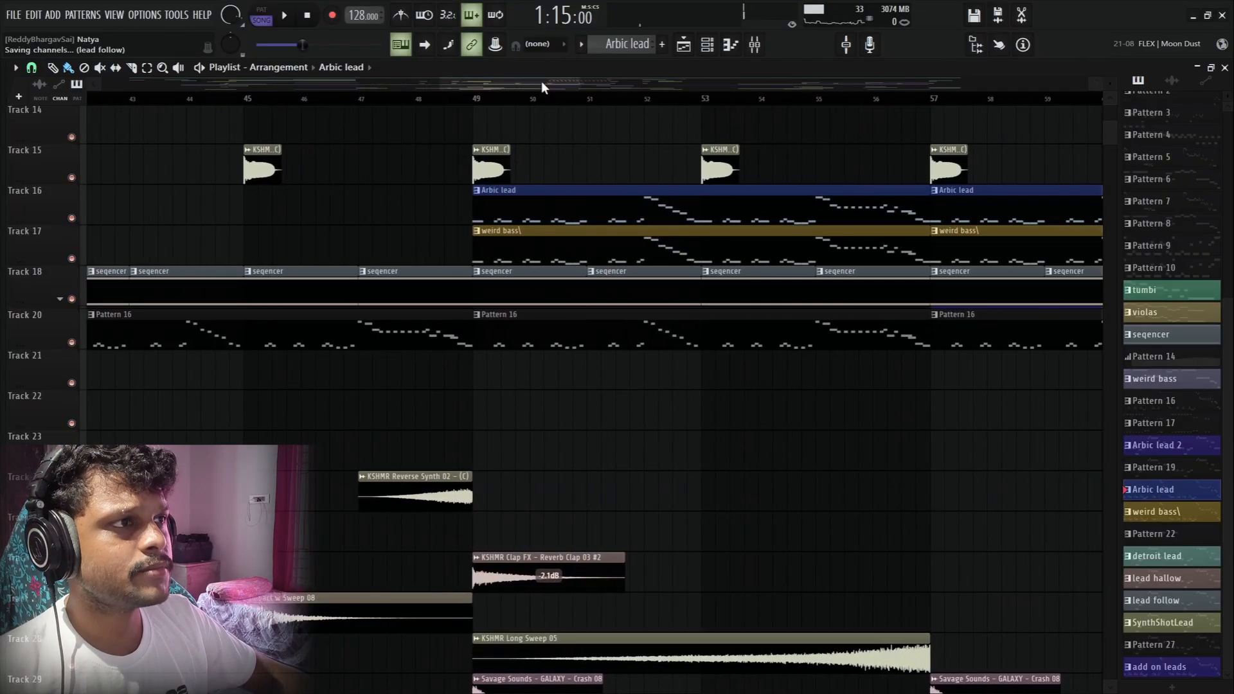
scroll(541, 81, "left", 3)
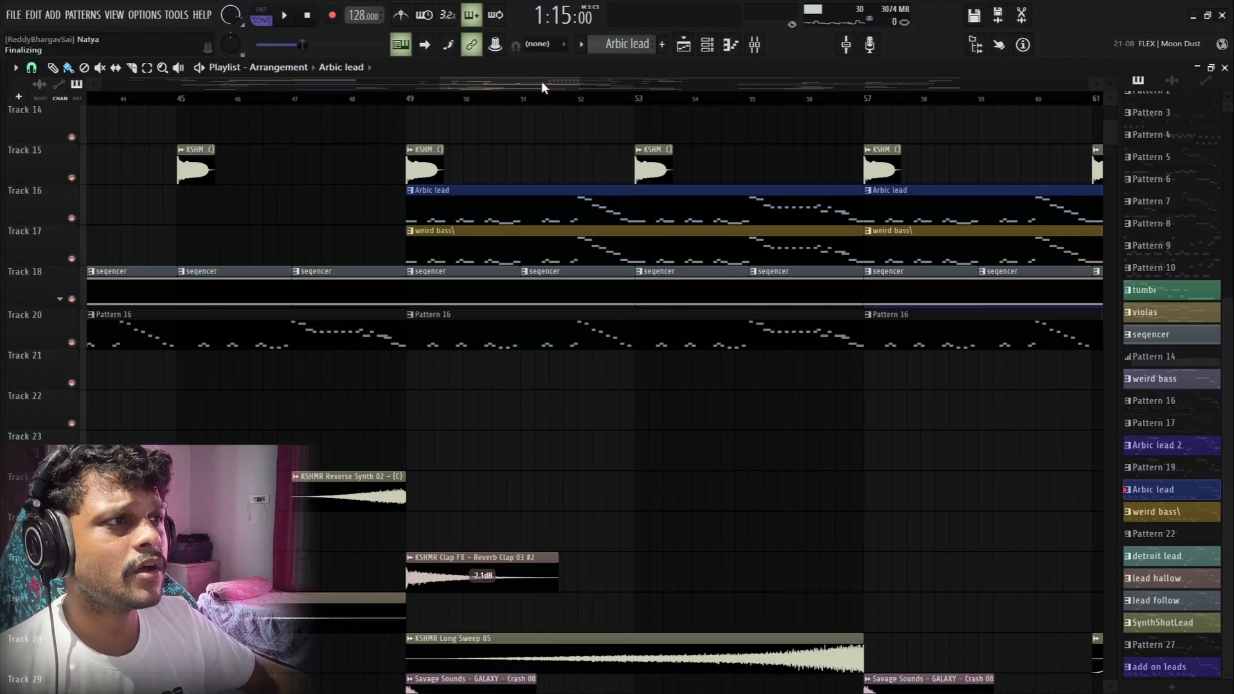
scroll(499, 152, "up", 4)
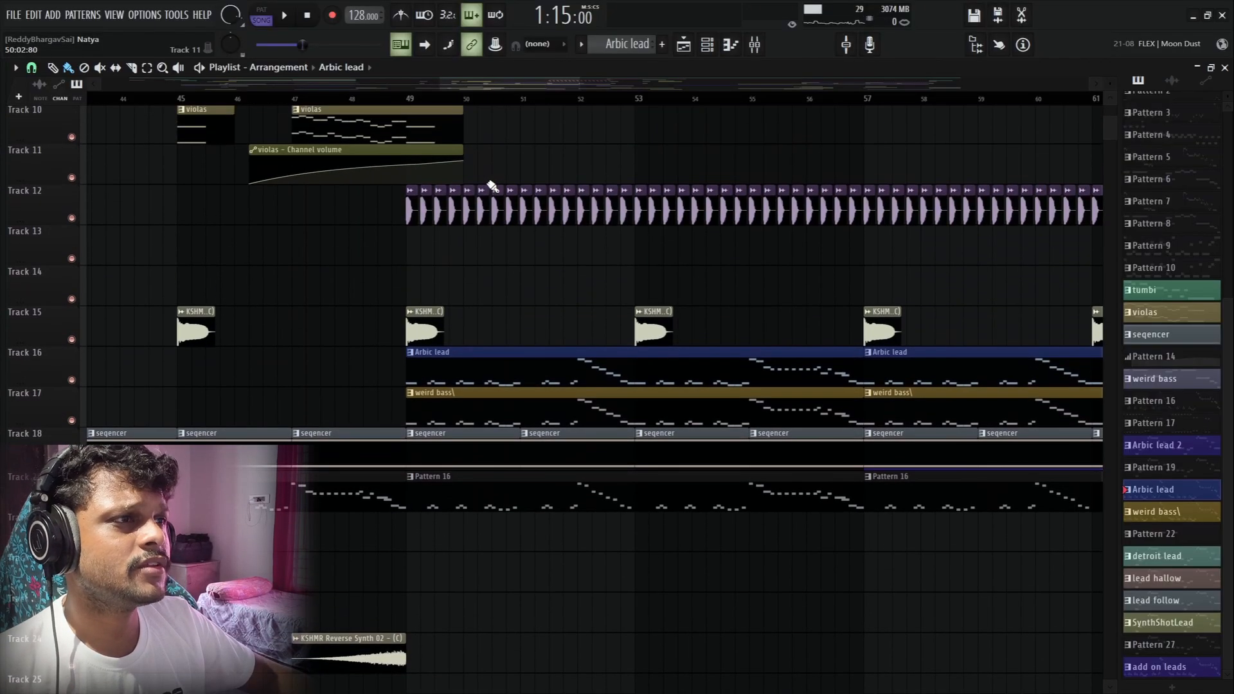
Step: Set the song position to bar 49, then view the Arbic lead pattern in the channel rack and play it alone
left_click(405, 97)
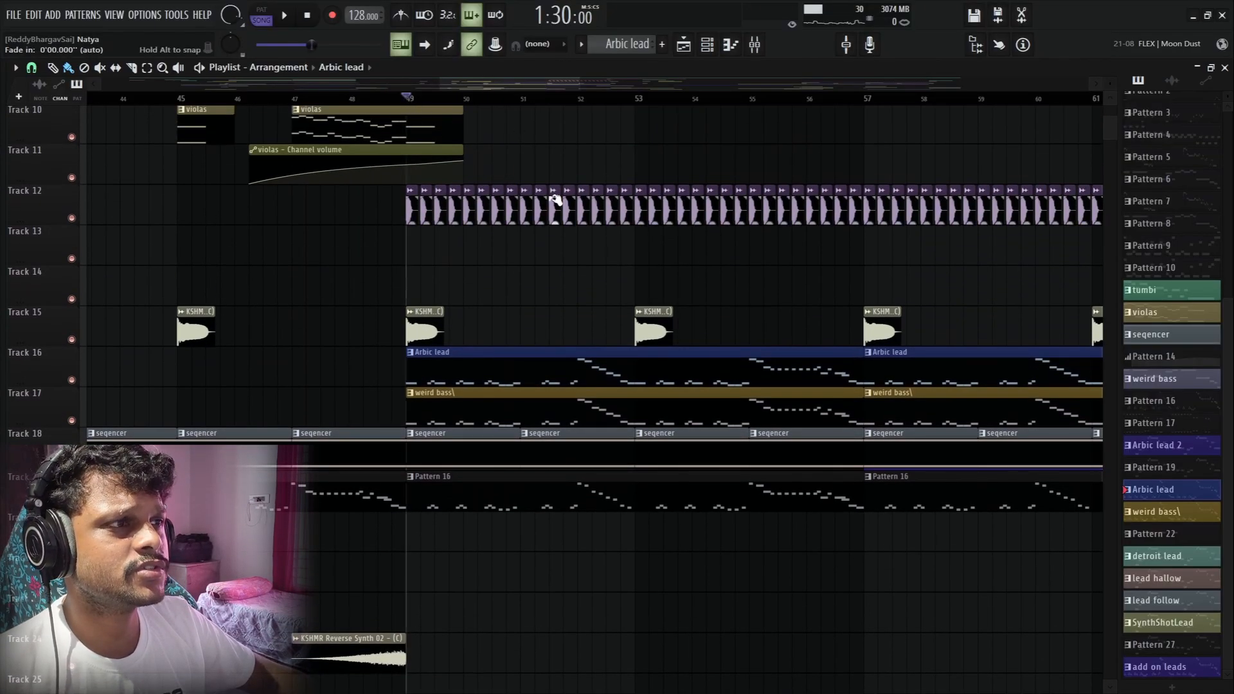
left_click(707, 45)
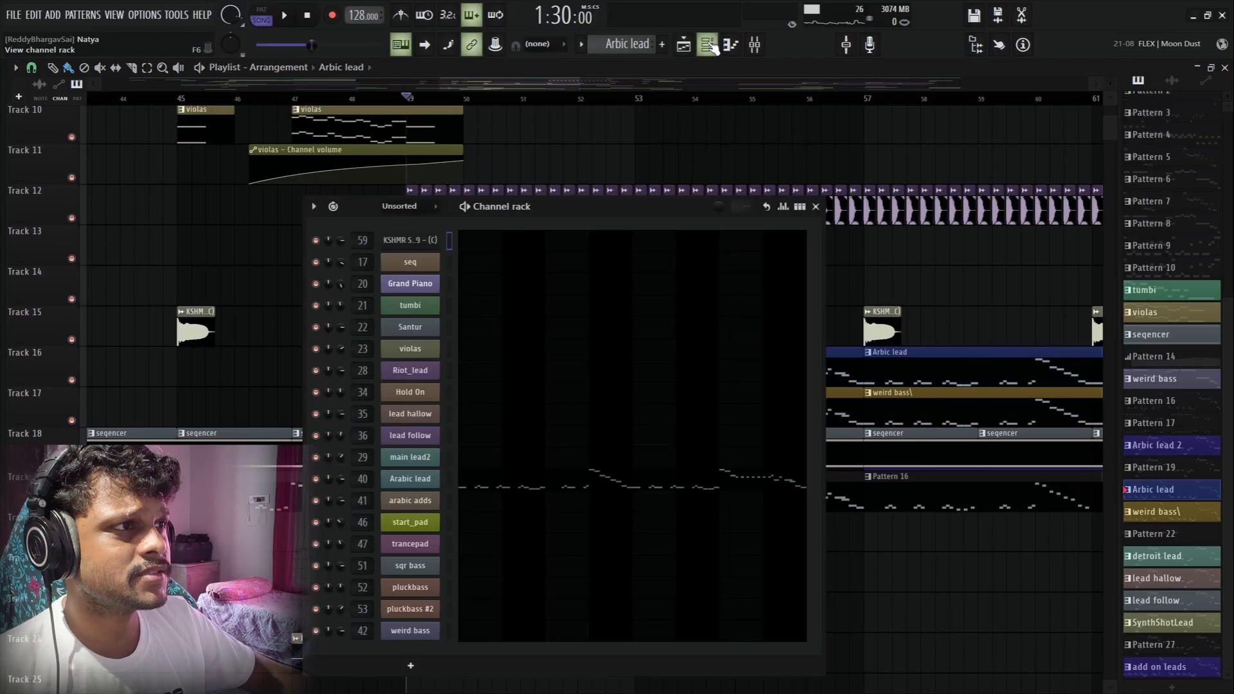
left_click(464, 208)
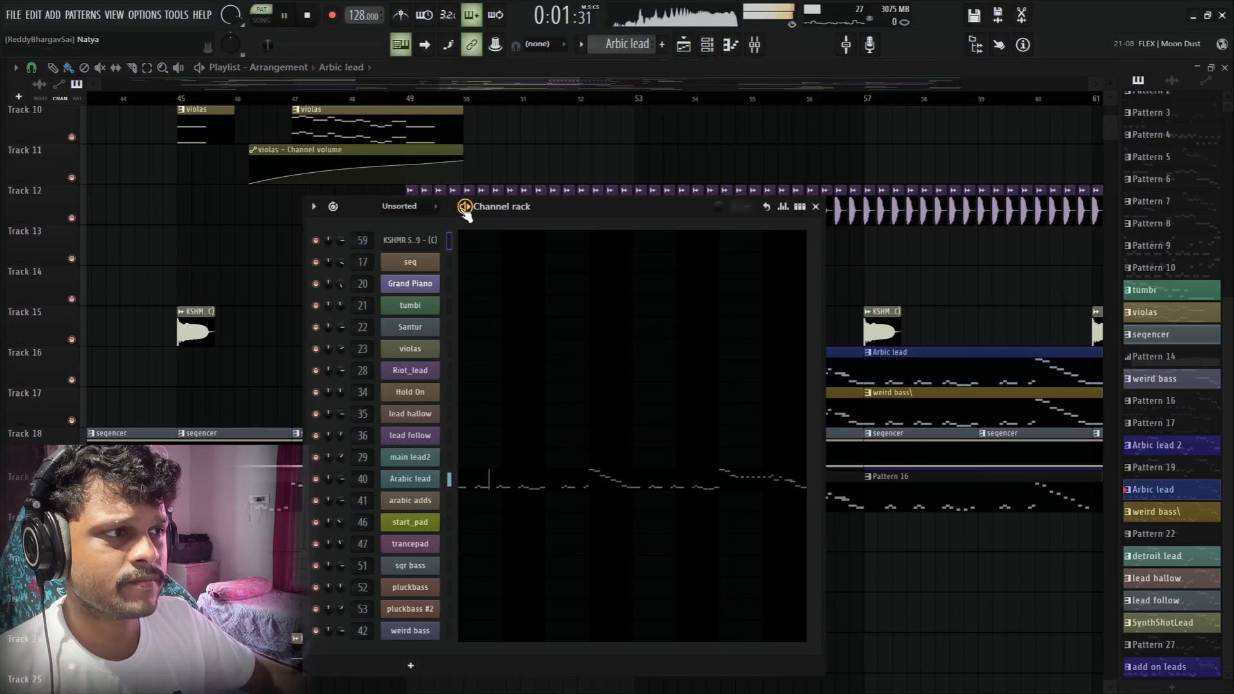
Step: Close the channel rack, examine the playlist tracks between bars 33 and 77 while Arbic lead keeps playing, and stop it
key("F6")
scroll(546, 178, "up", 3)
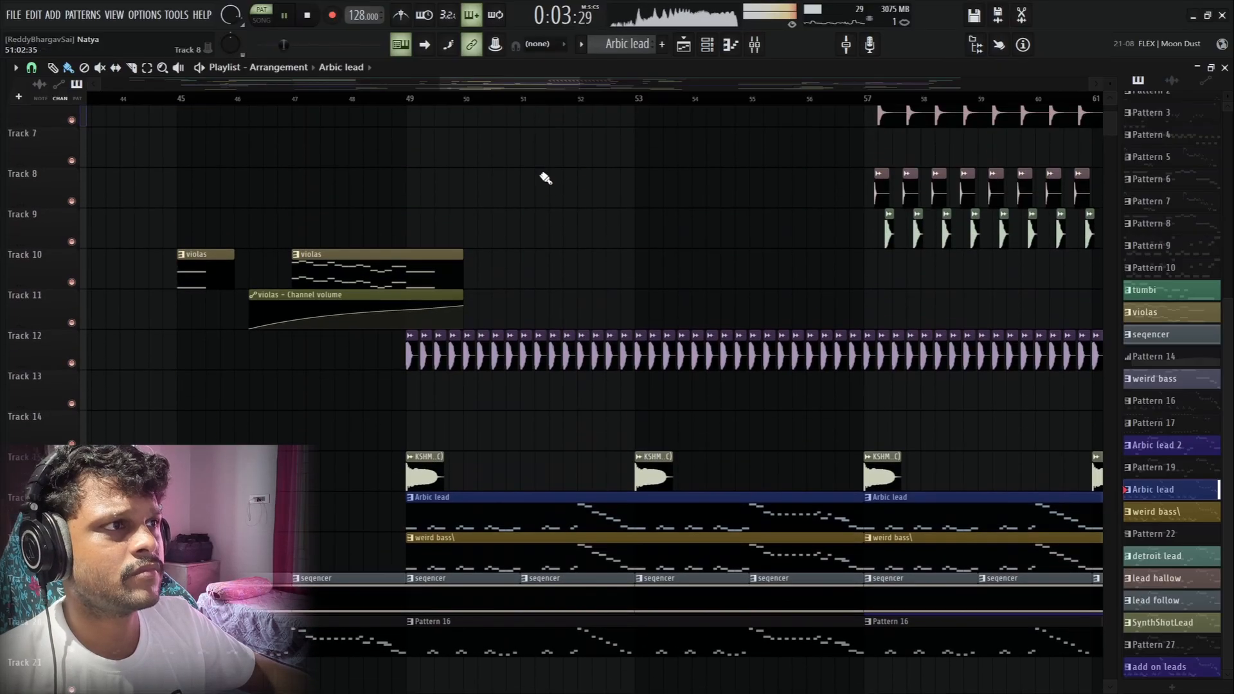
scroll(479, 110, "down", 5)
scroll(485, 110, "down", 5)
scroll(589, 270, "up", 5)
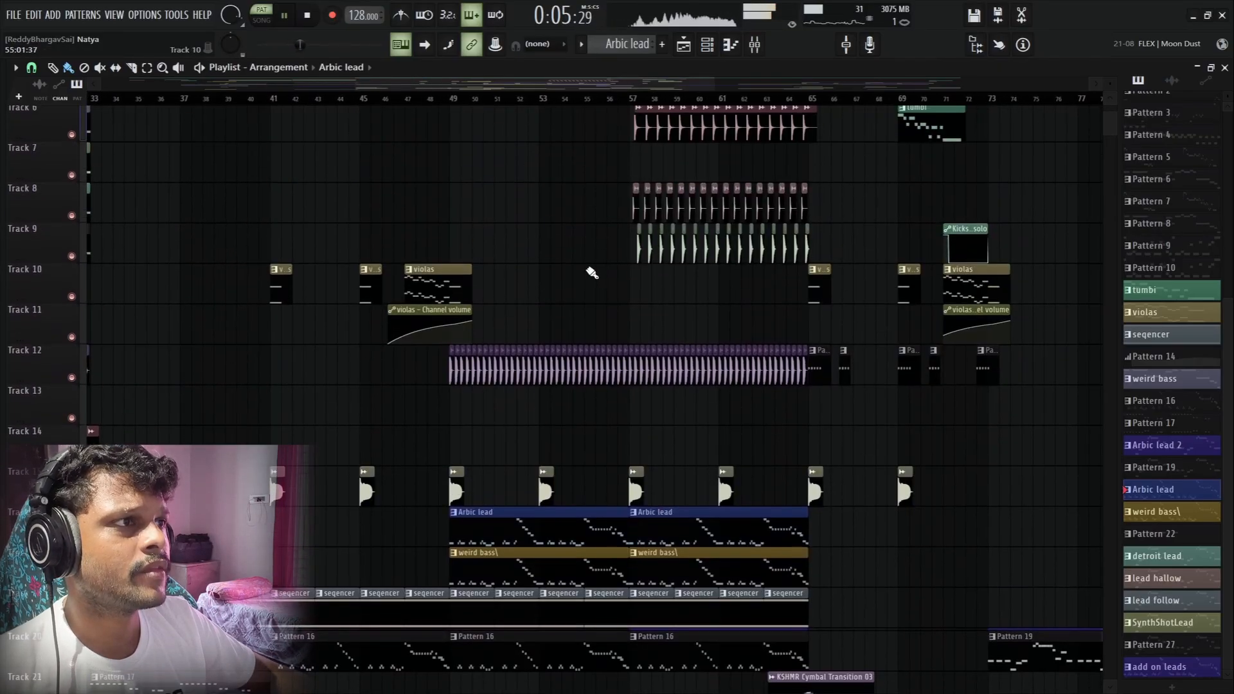
scroll(584, 273, "up", 5)
key("space")
Step: Select the weird bass\ pattern on Track 17 at bar 49, view its notes in the channel rack and play it alone
scroll(560, 292, "down", 5)
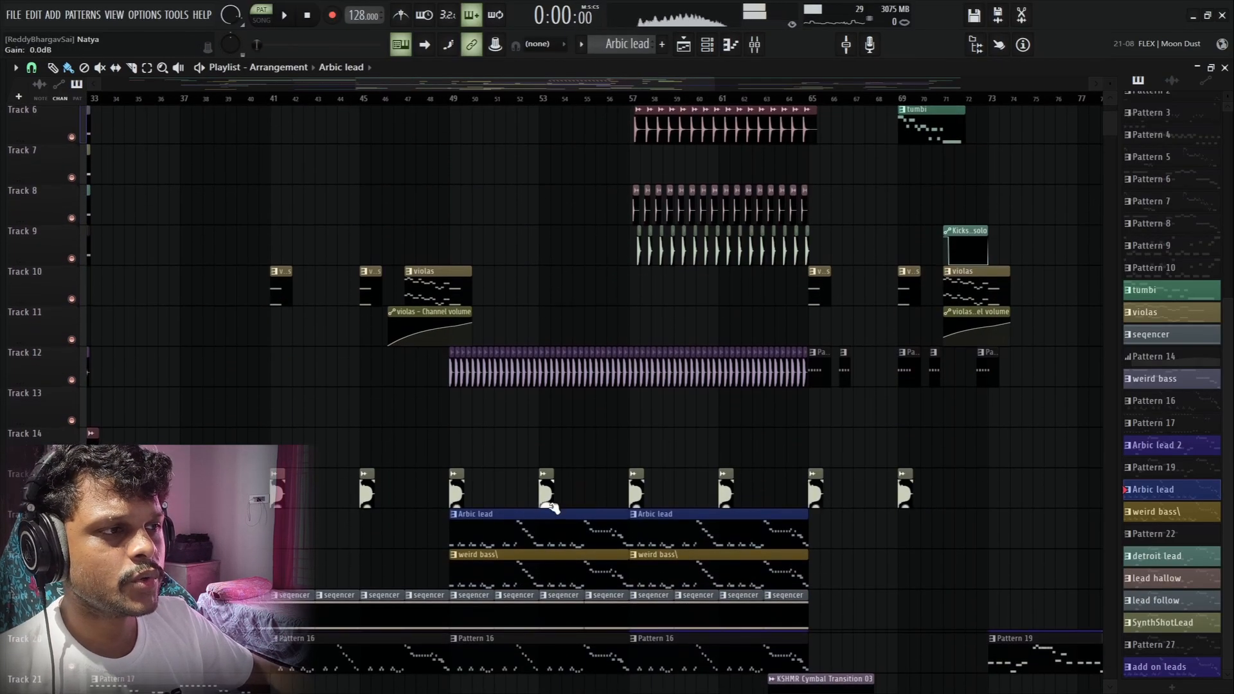
scroll(551, 508, "down", 4)
left_click(486, 405)
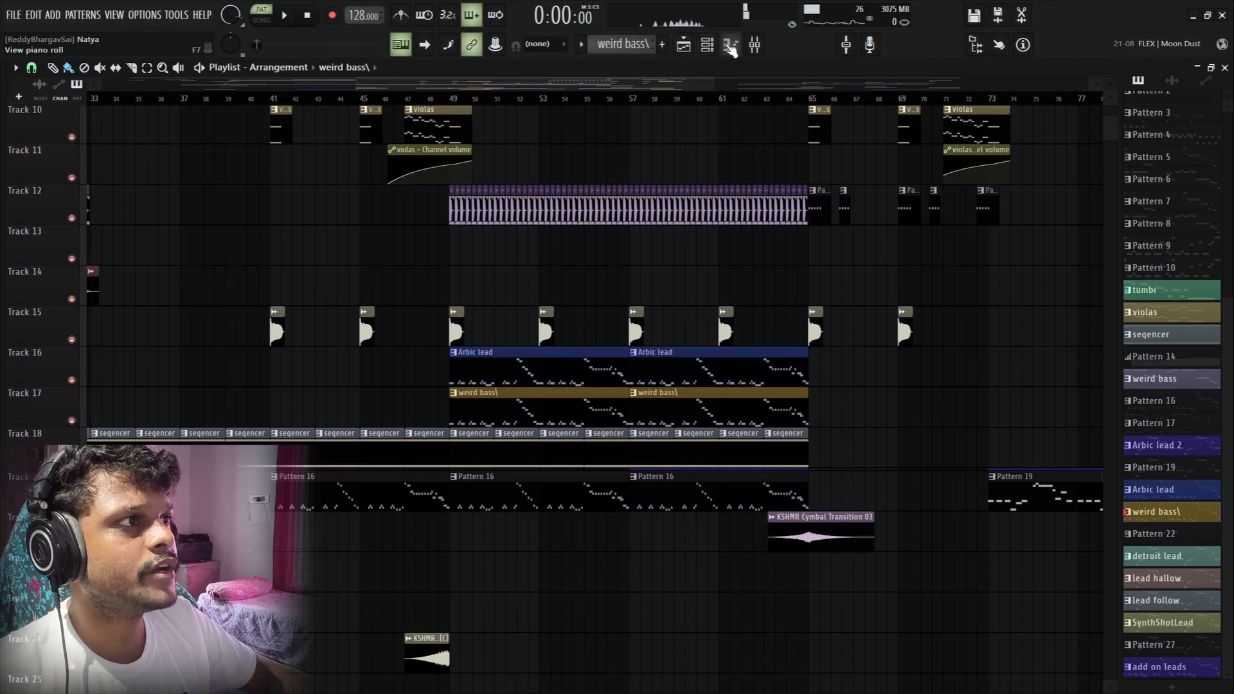
left_click(708, 45)
left_click(465, 208)
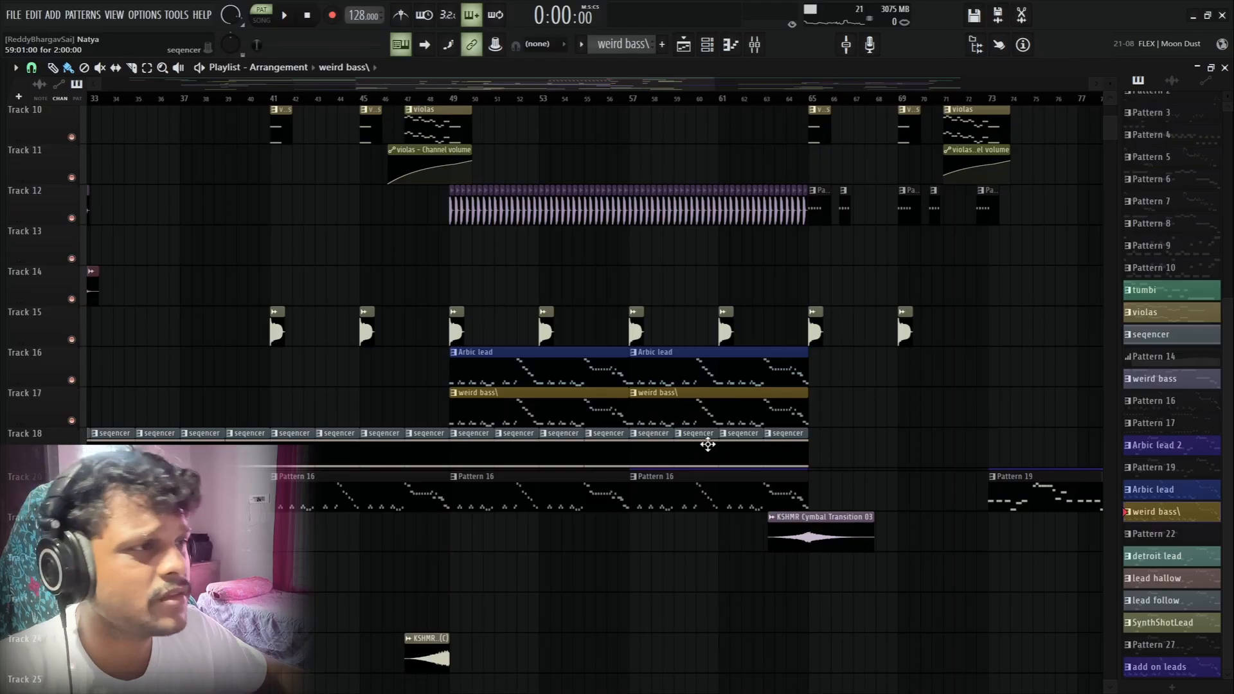
Step: Play the full arrangement from bar 49 to about bar 64 while examining the tracks, and stop it
scroll(542, 285, "up", 9)
scroll(514, 167, "down", 4)
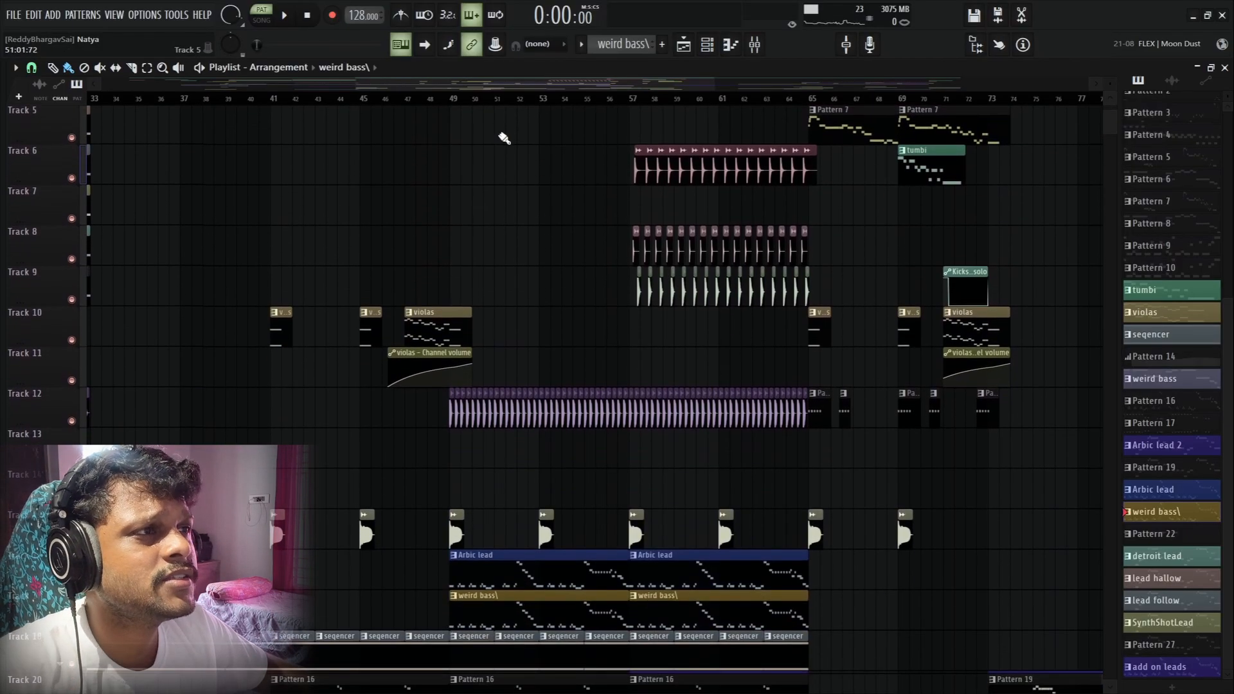
key("space")
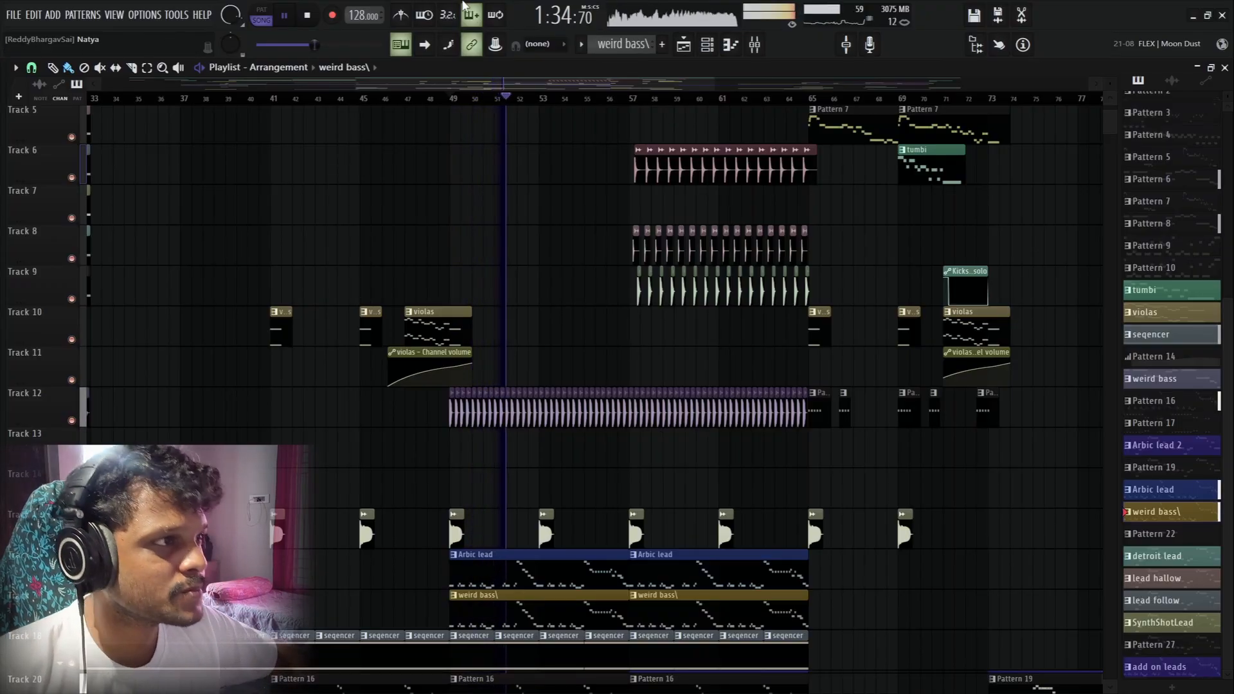
scroll(585, 86, "right", 3)
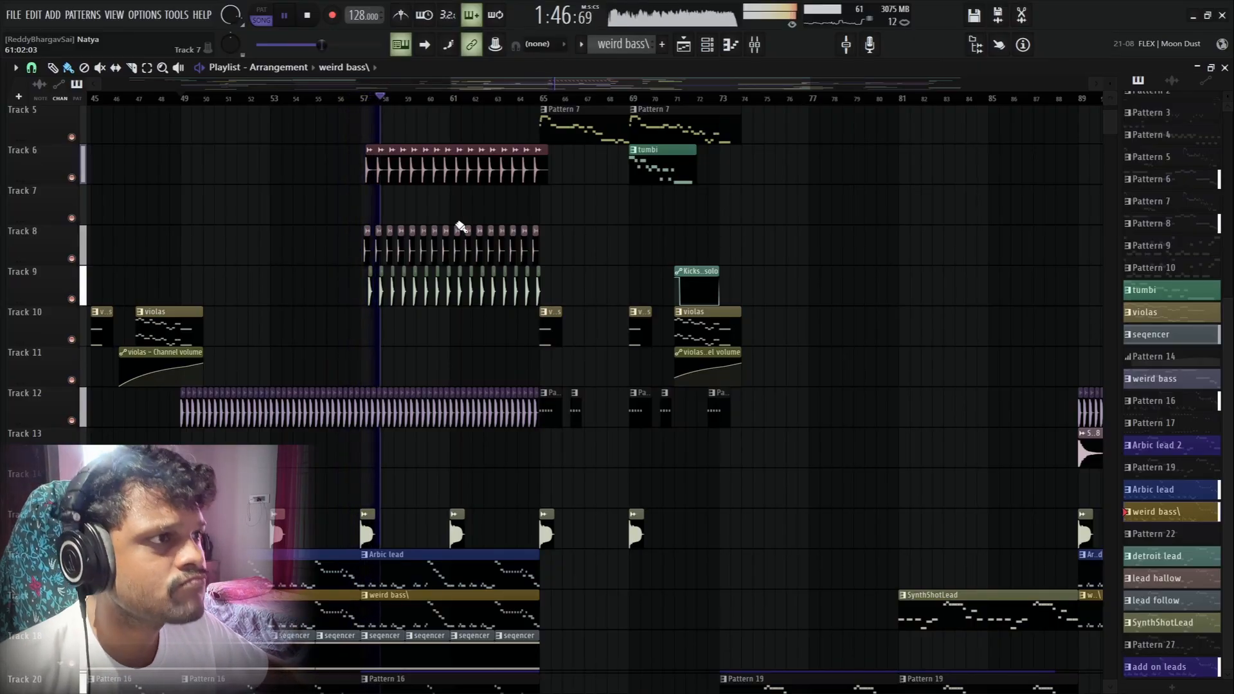
scroll(799, 257, "up", 3)
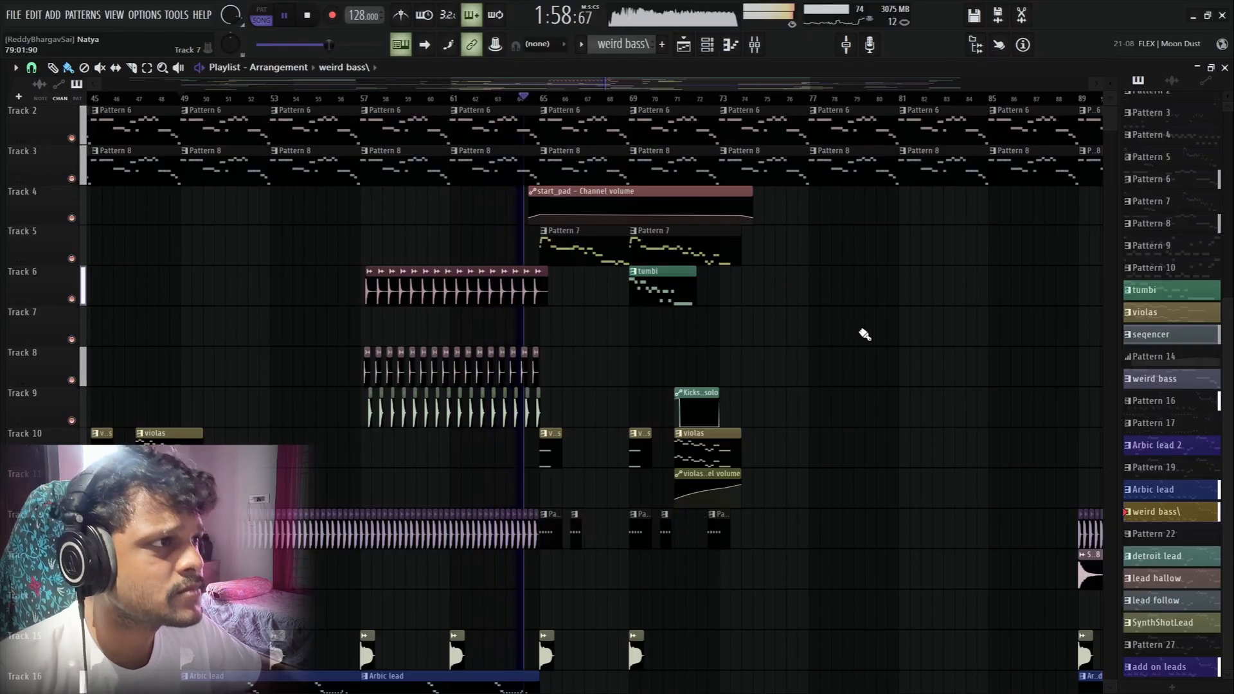
scroll(862, 333, "down", 5)
scroll(865, 334, "up", 1)
key("space")
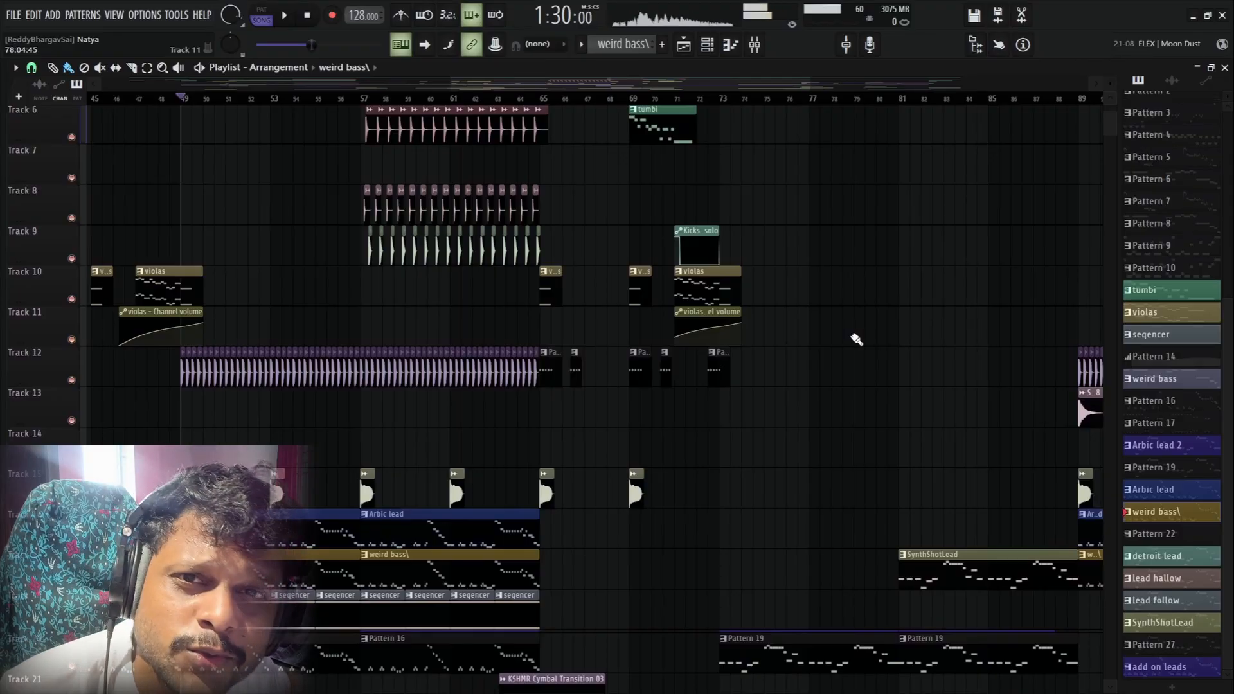
Step: Set the song position to bar 65, examine the playlist tracks between bars 65 and 73, and select Pattern 22 on Track 12
scroll(855, 337, "up", 5)
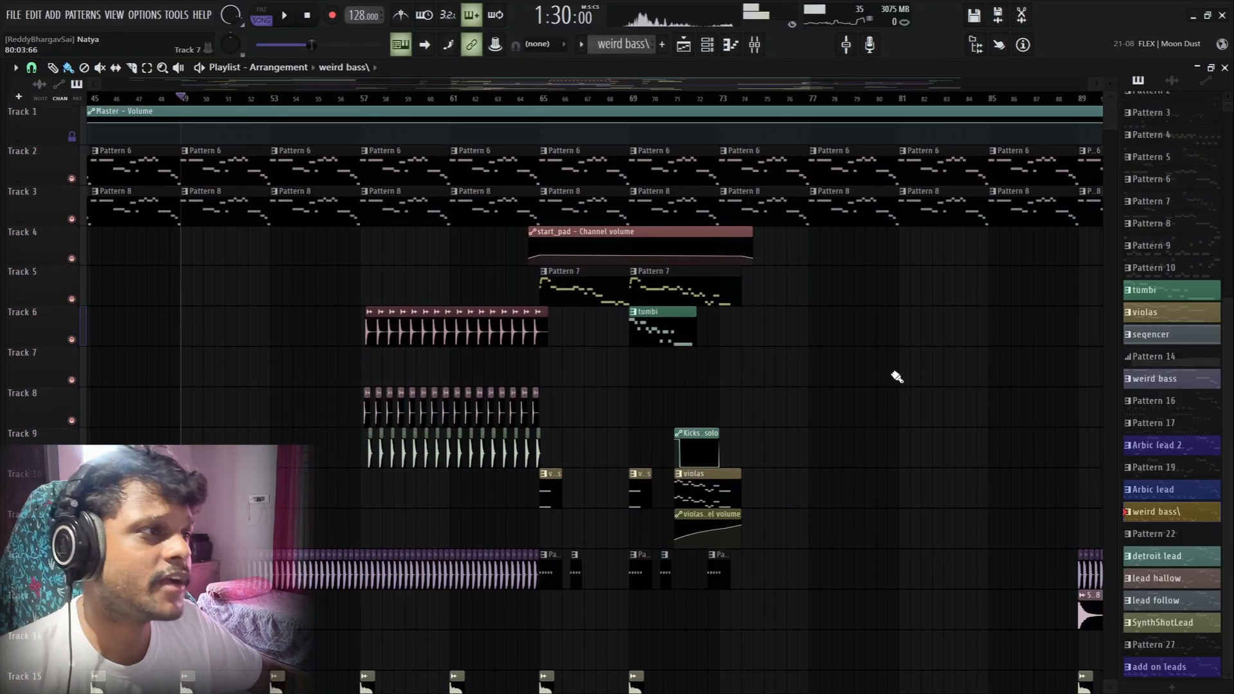
scroll(813, 321, "down", 3)
scroll(808, 296, "up", 3)
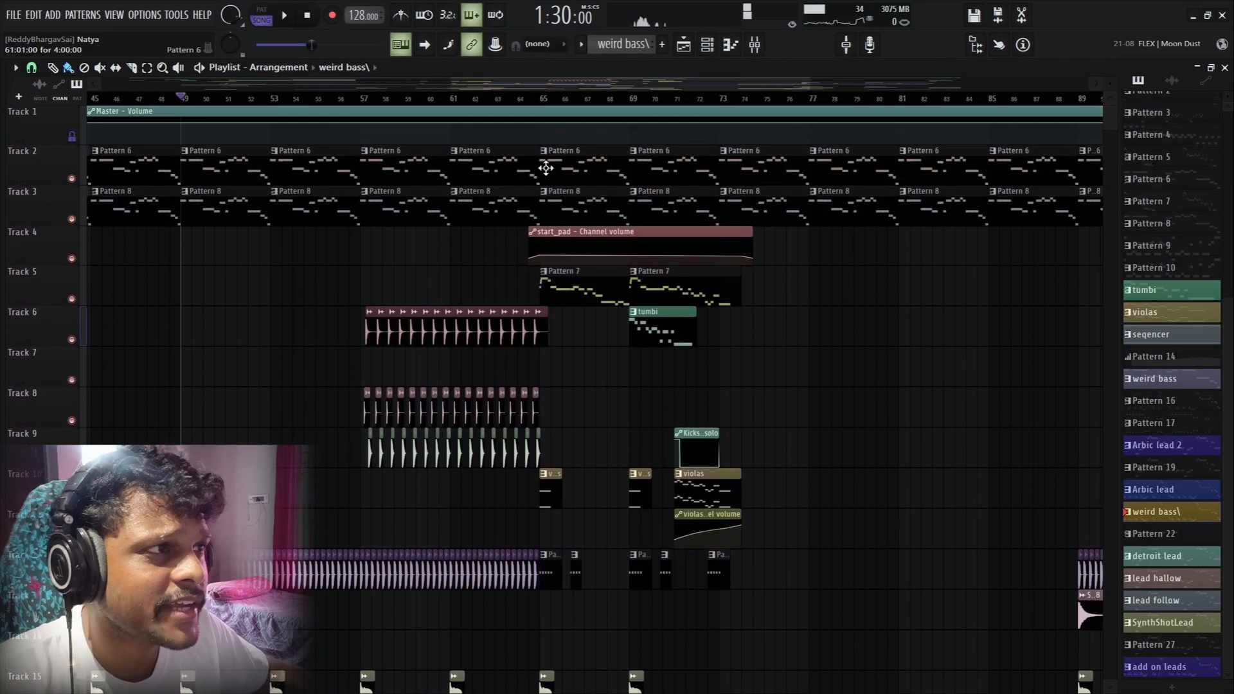
scroll(785, 249, "down", 6)
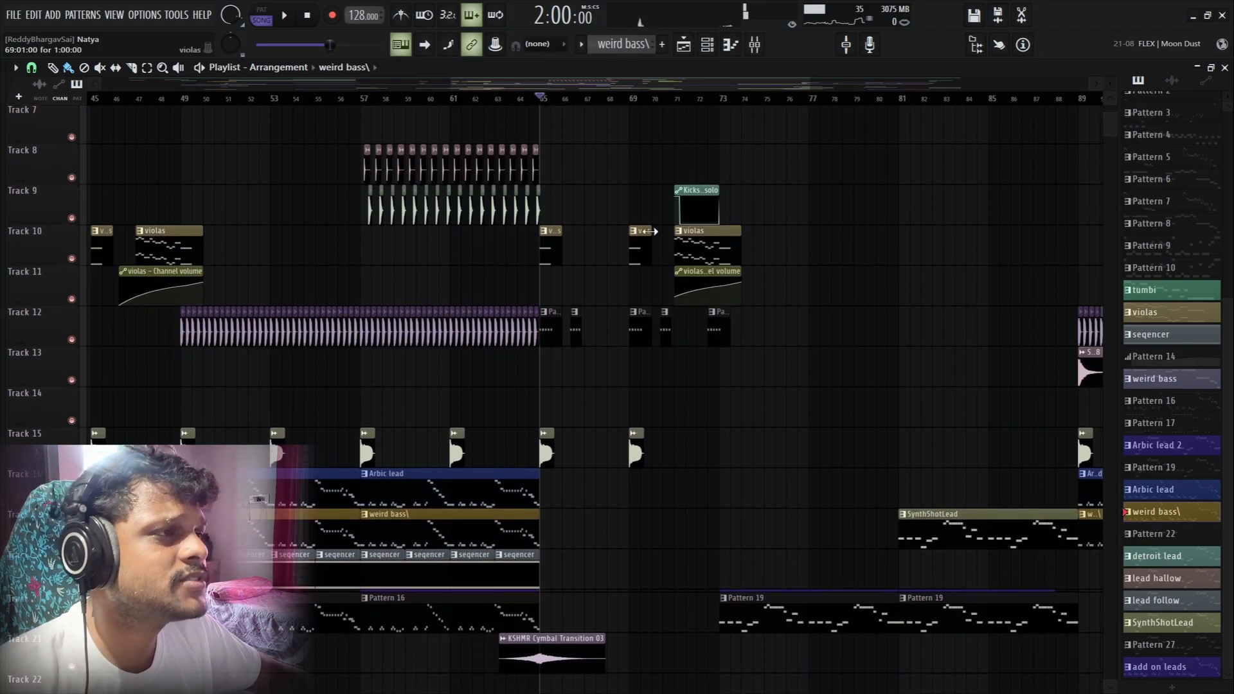
scroll(598, 109, "up", 6)
scroll(609, 109, "up", 4)
scroll(435, 351, "down", 5)
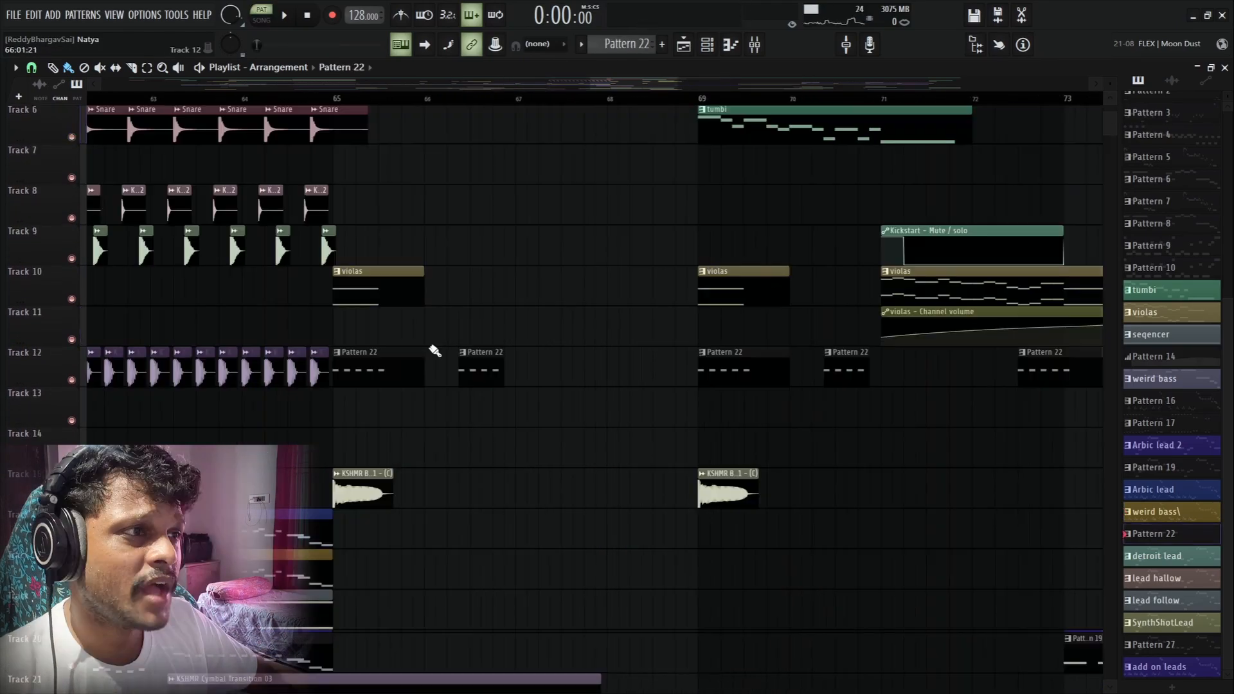
Step: View Pattern 22's arabic adds notes in the piano roll, play the pattern alone, stop it and return to the playlist
double_click(390, 374)
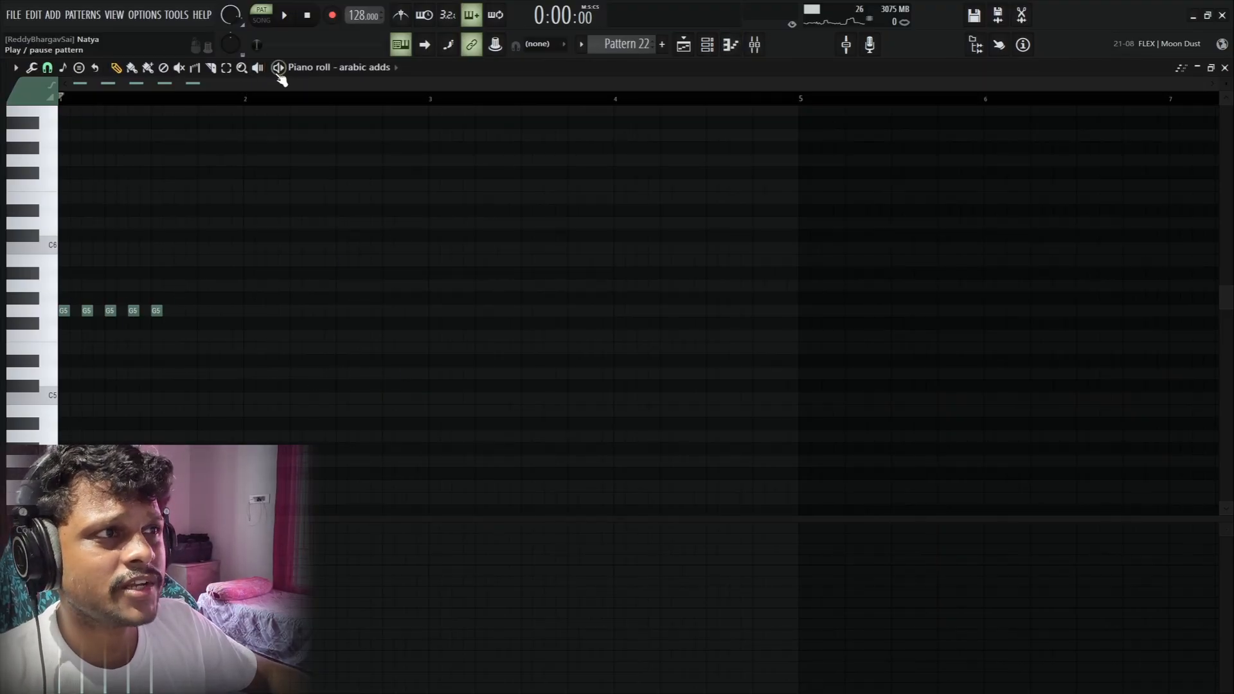
key("space")
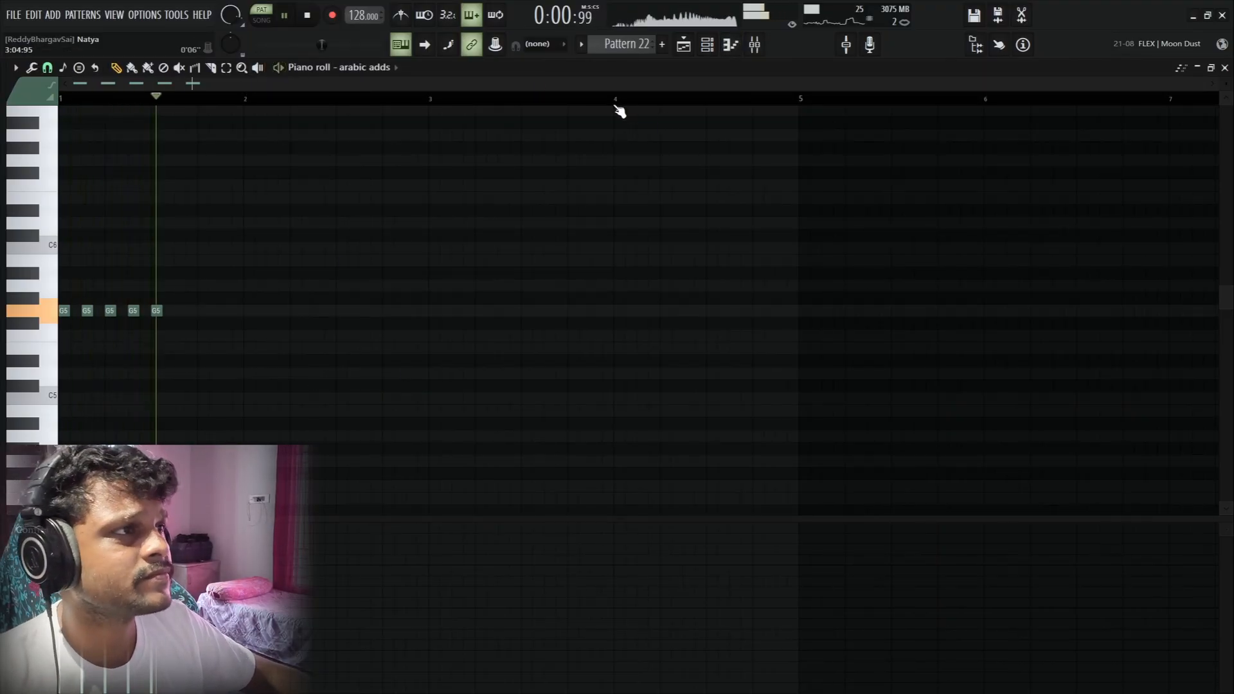
left_click(682, 49)
scroll(547, 350, "up", 5)
key("space")
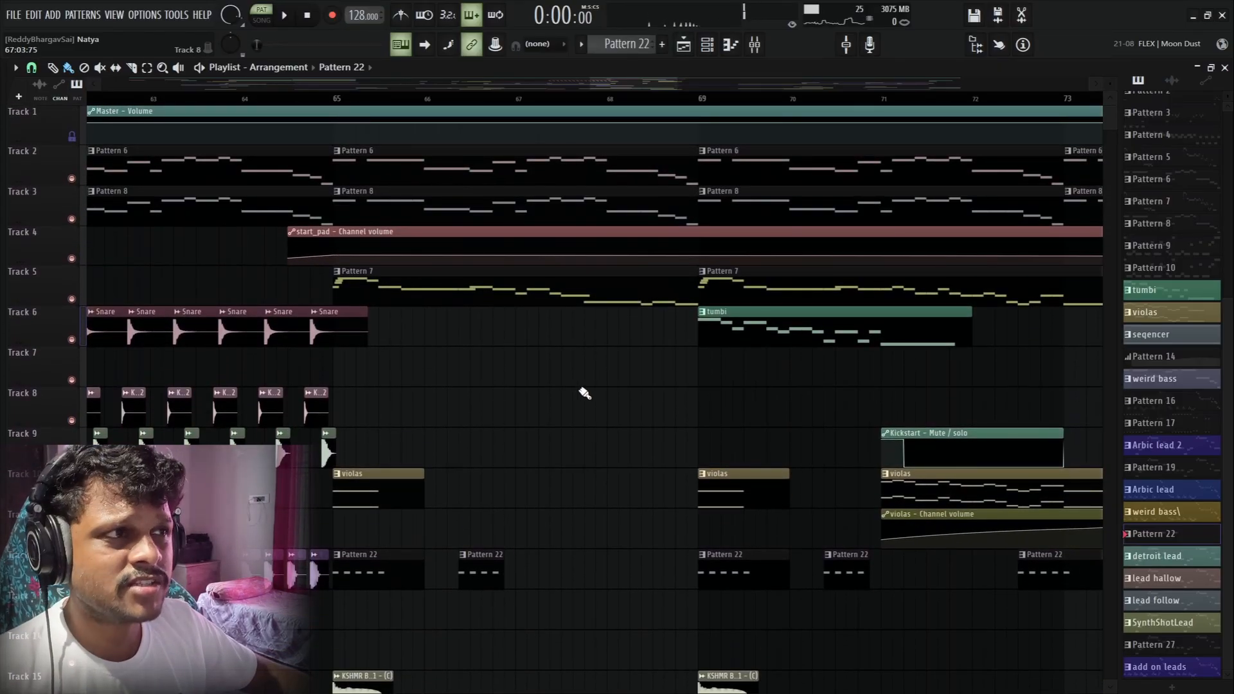
Step: Play the full arrangement from just before bar 65 to about bar 73 while examining the violas, tumbi and Pattern 22 clips
scroll(578, 389, "down", 4)
scroll(551, 375, "up", 4)
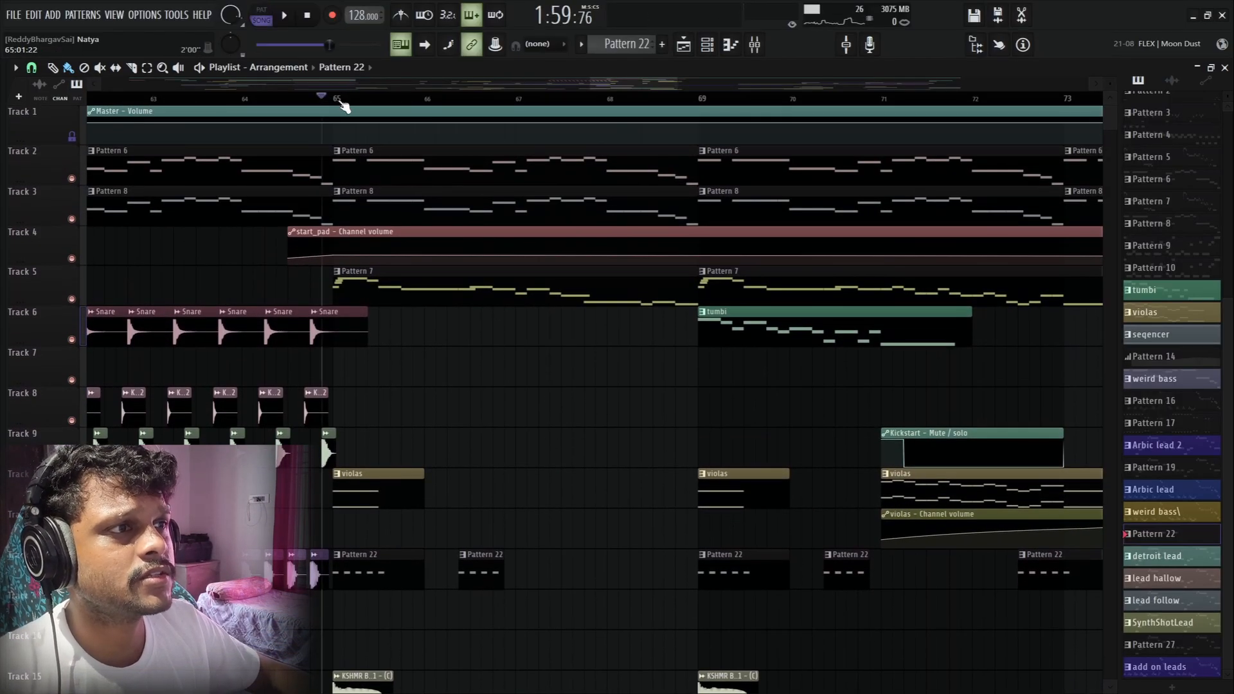
key("space")
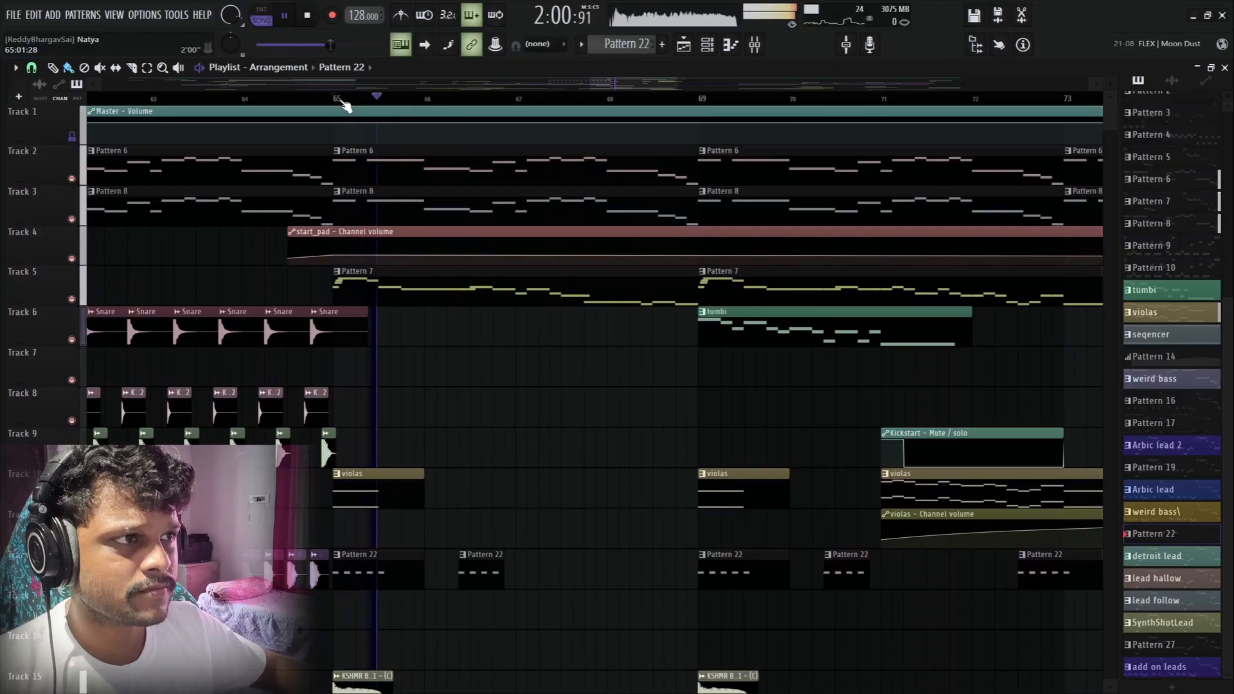
scroll(559, 425, "down", 6)
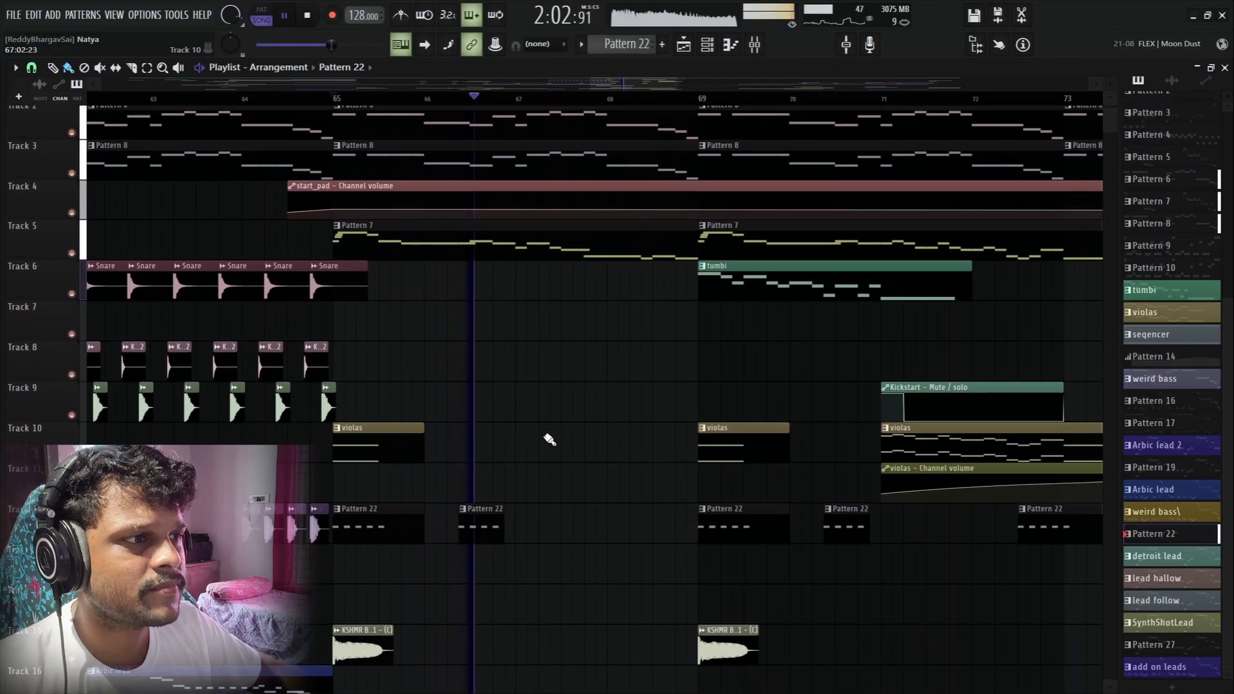
scroll(551, 437, "up", 6)
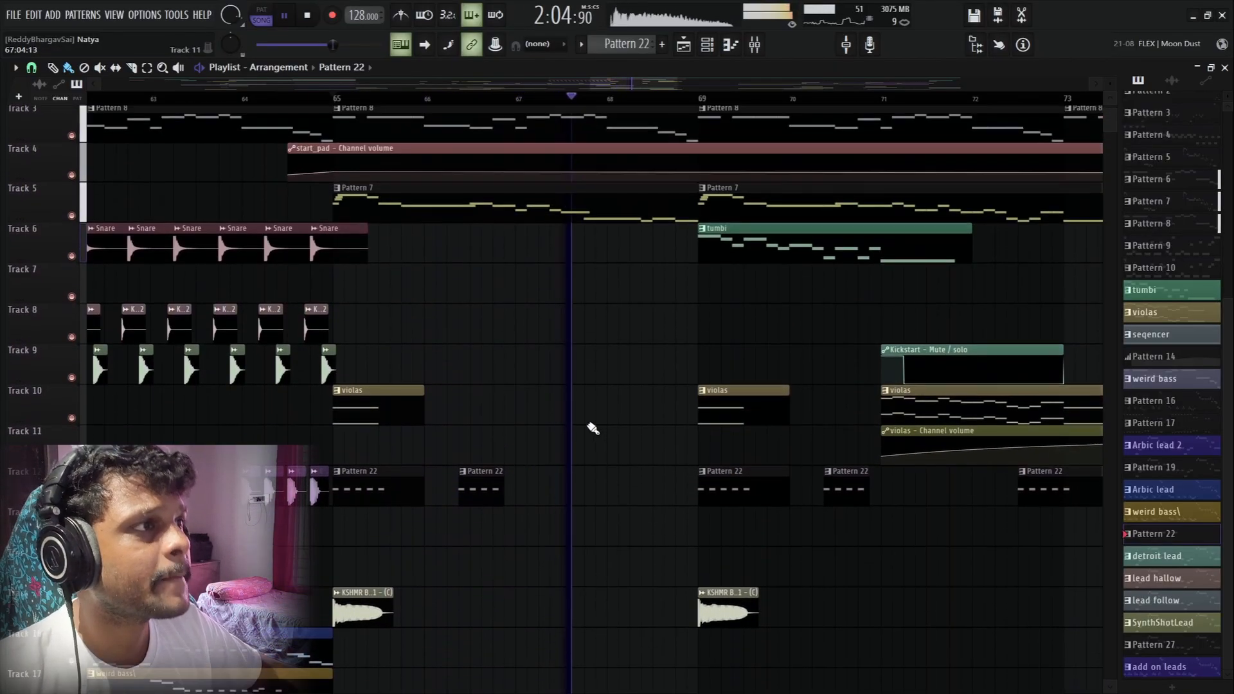
scroll(534, 100, "down", 5)
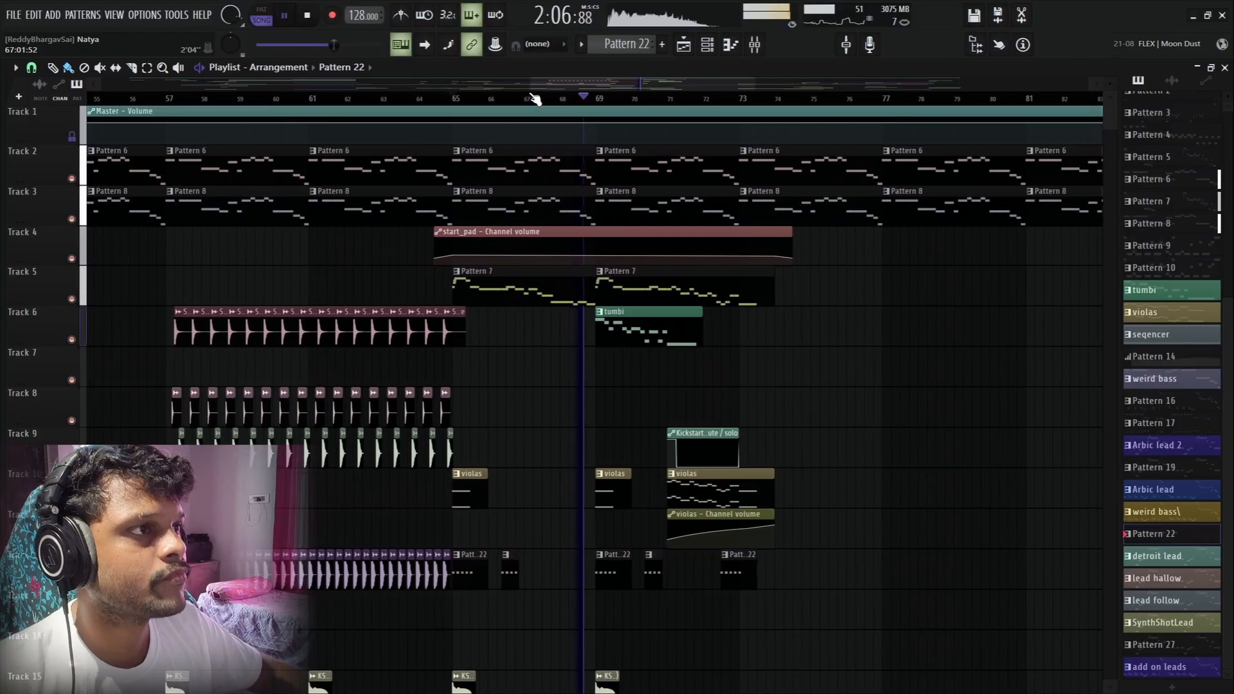
scroll(502, 82, "down", 3)
scroll(722, 378, "down", 3)
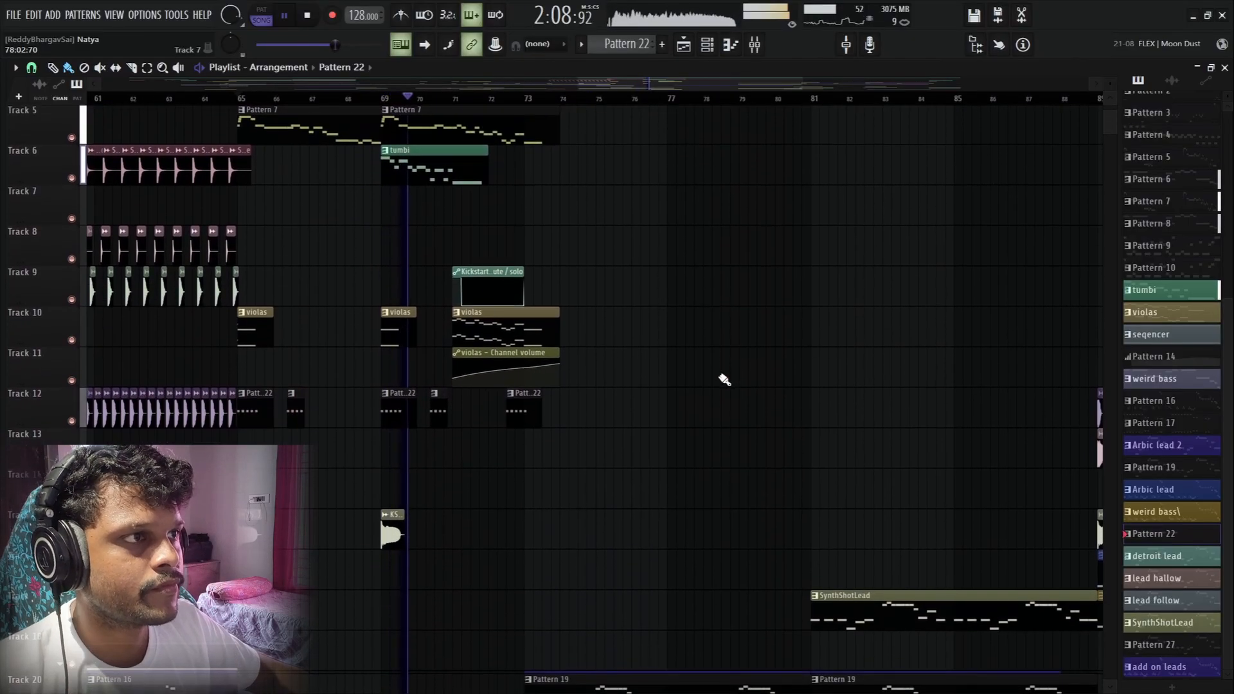
scroll(722, 377, "up", 2)
scroll(725, 378, "down", 2)
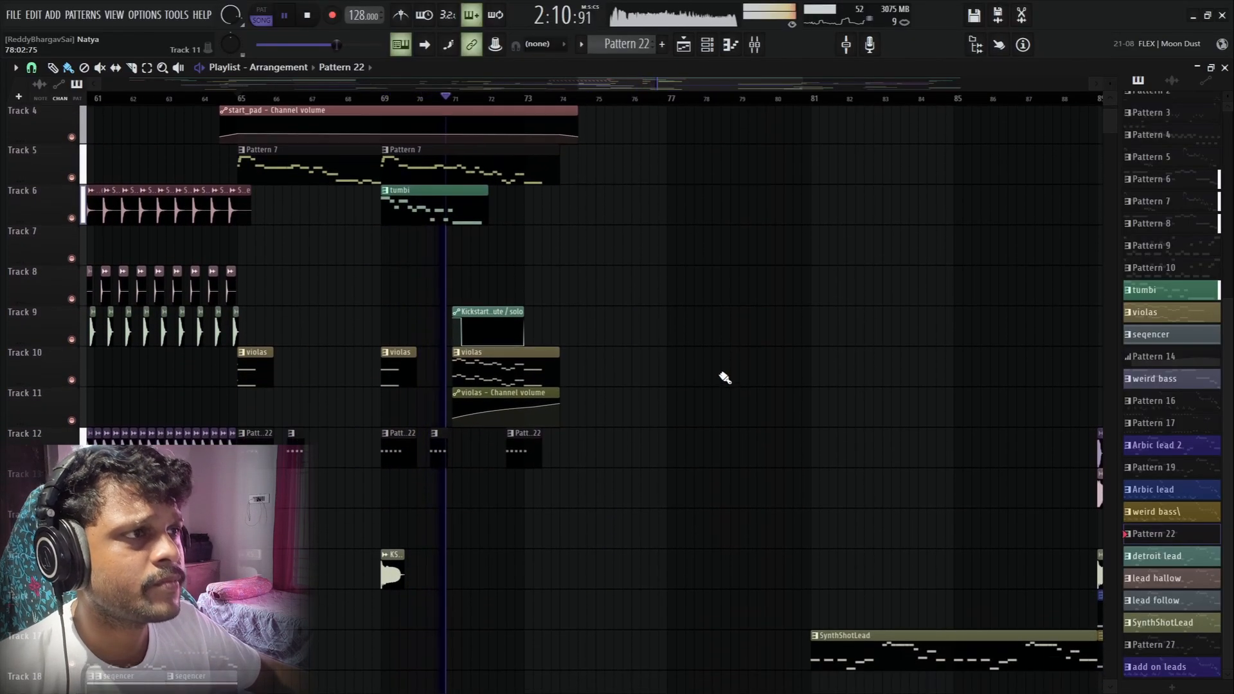
scroll(725, 378, "up", 2)
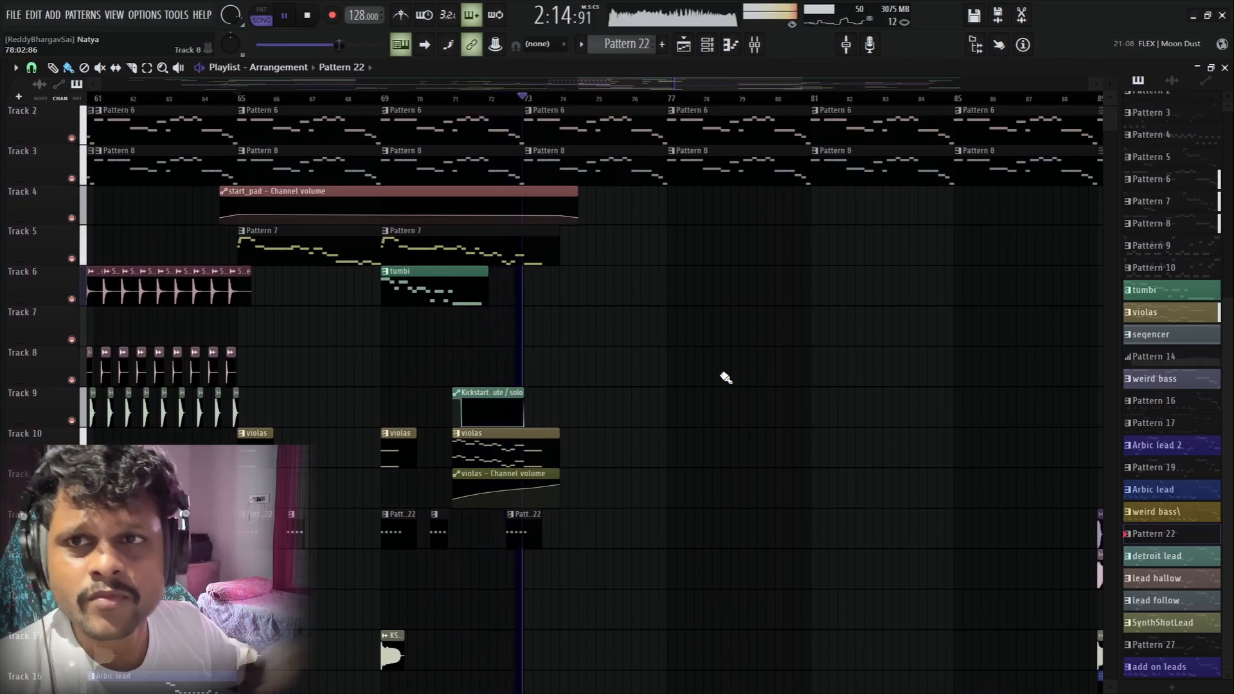
Step: Follow the playback from bar 73 through the Pattern 19 and SynthShotLead section while examining the tracks up to bar 105, and stop it
scroll(686, 227, "down", 6)
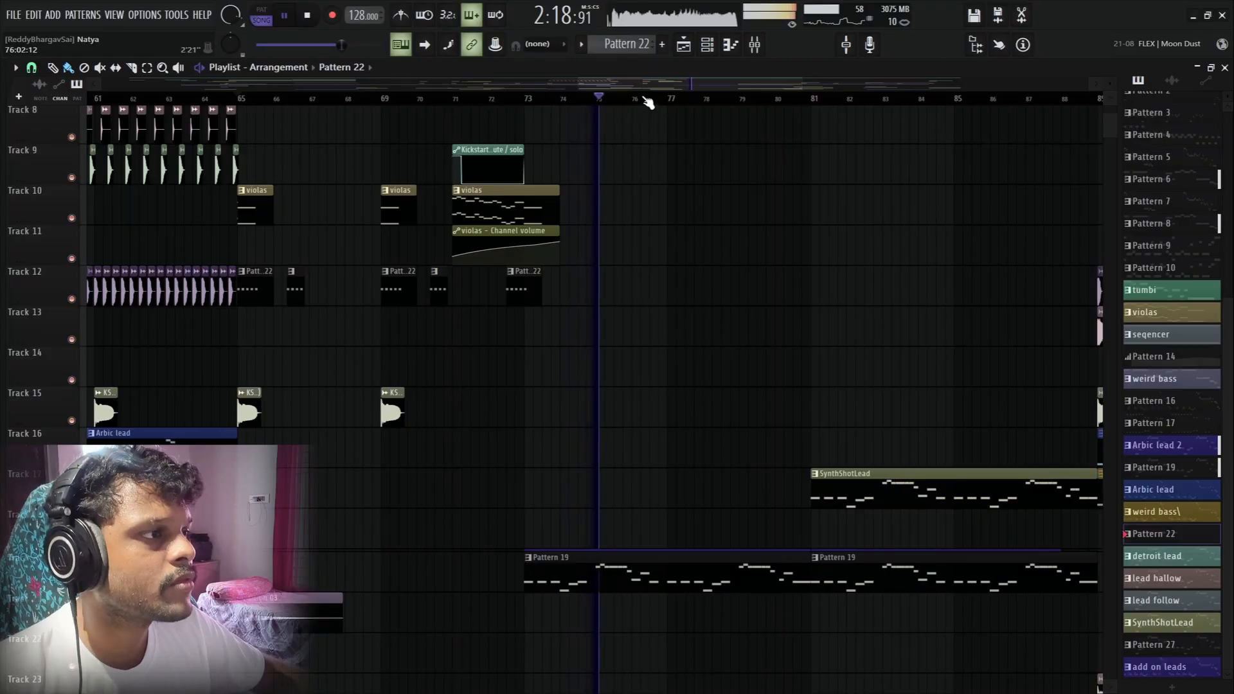
scroll(649, 103, "down", 4)
scroll(779, 194, "up", 1)
scroll(776, 191, "up", 2)
scroll(668, 84, "down", 5)
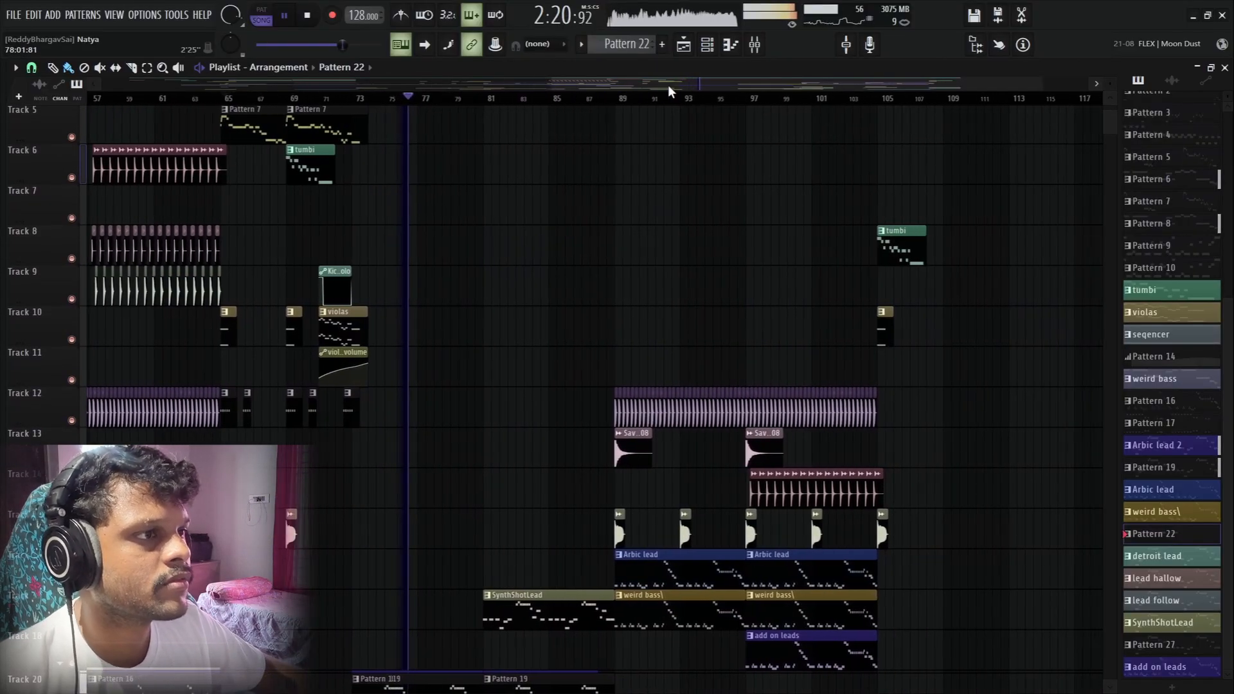
scroll(582, 161, "down", 5)
scroll(578, 162, "down", 2)
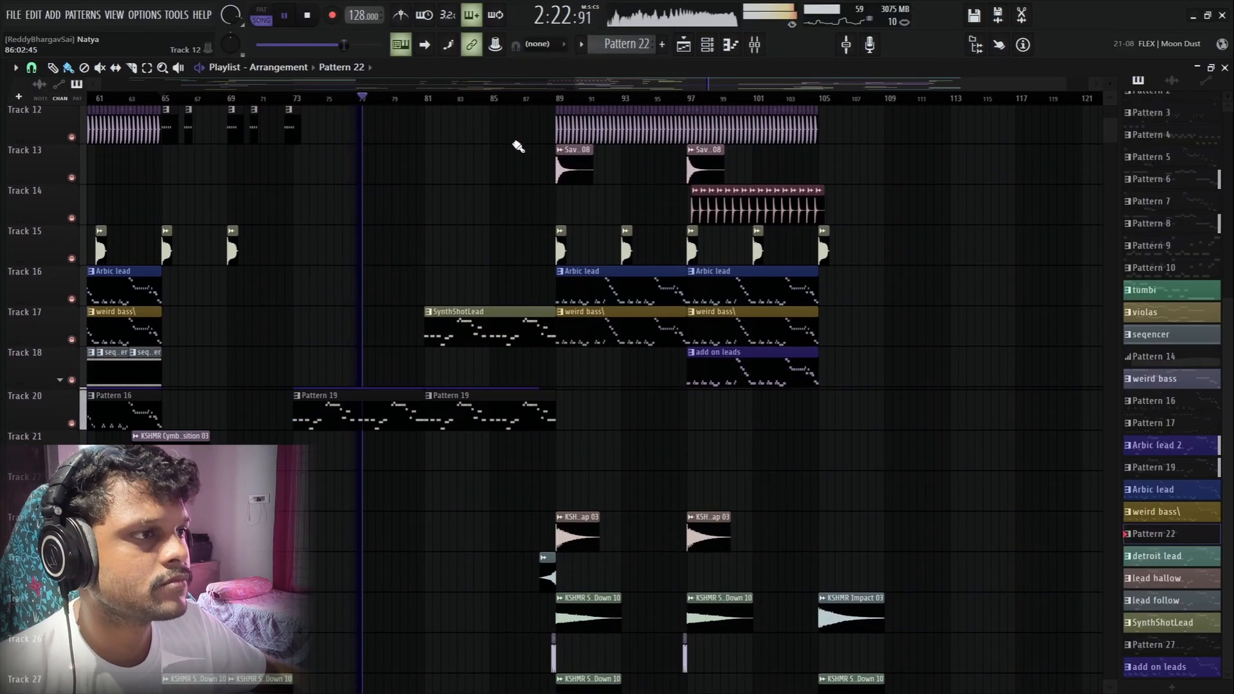
scroll(466, 98, "up", 4)
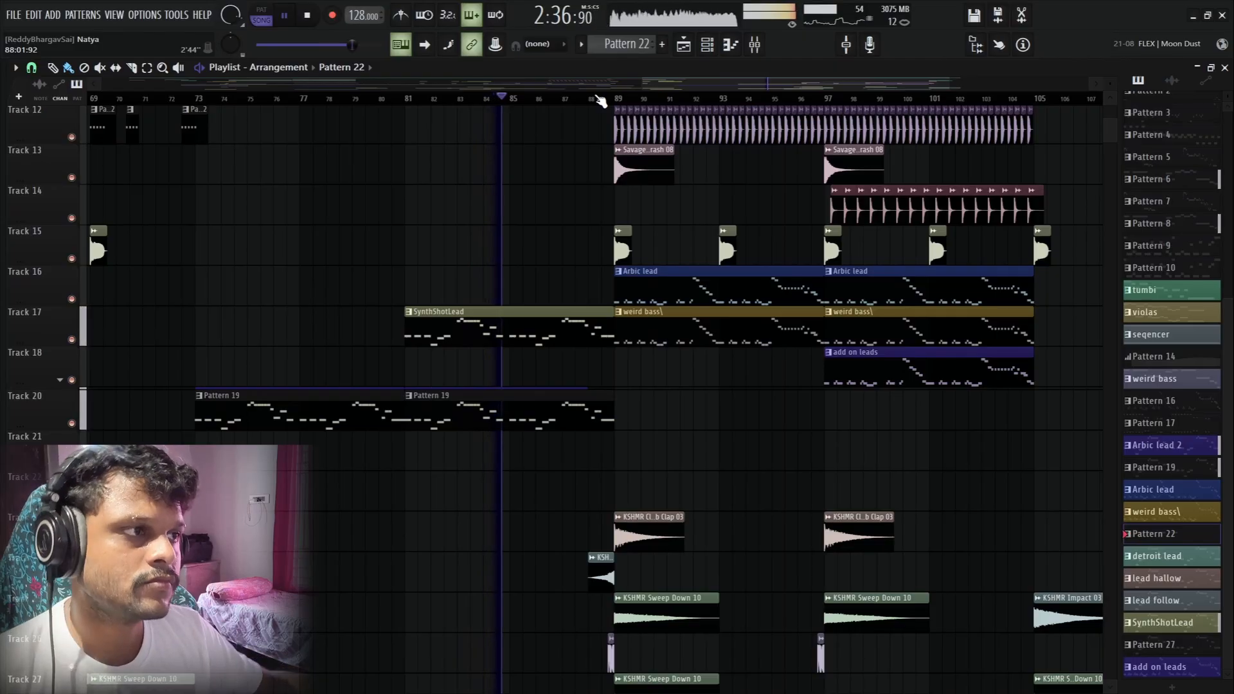
key("space")
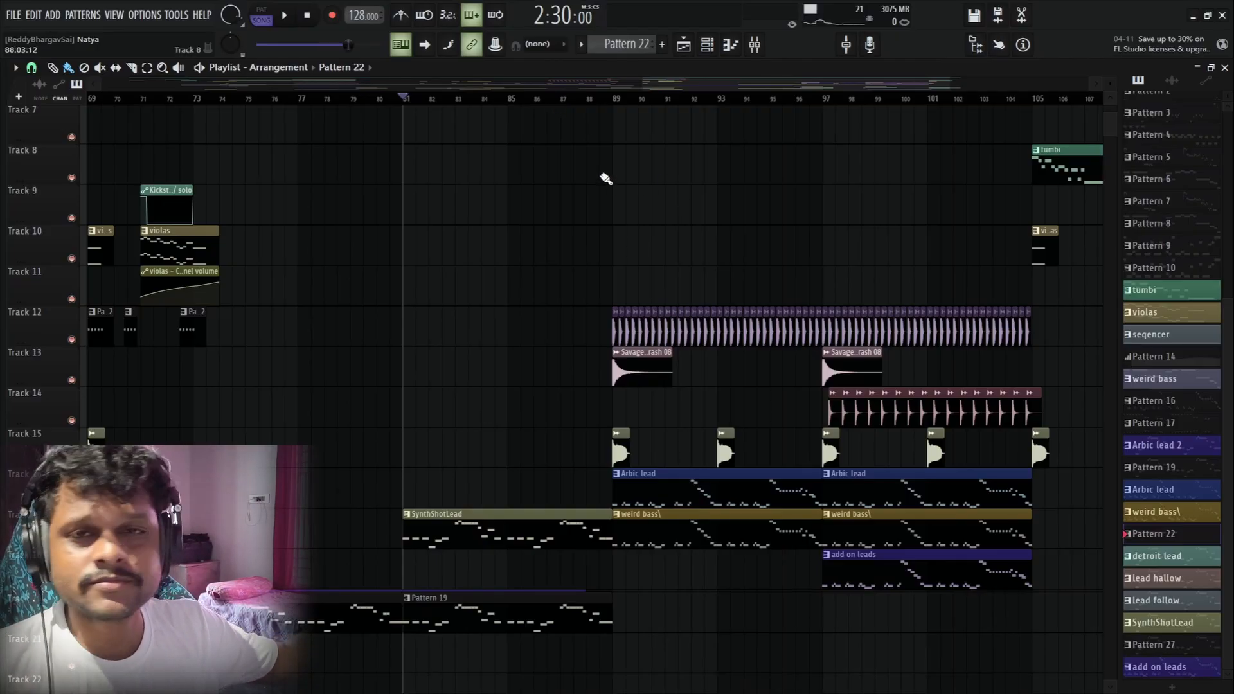
Step: Play the full arrangement from bar 81 to about bar 97 while examining the Arbic lead, weird bass\ and add on leads tracks
key("space")
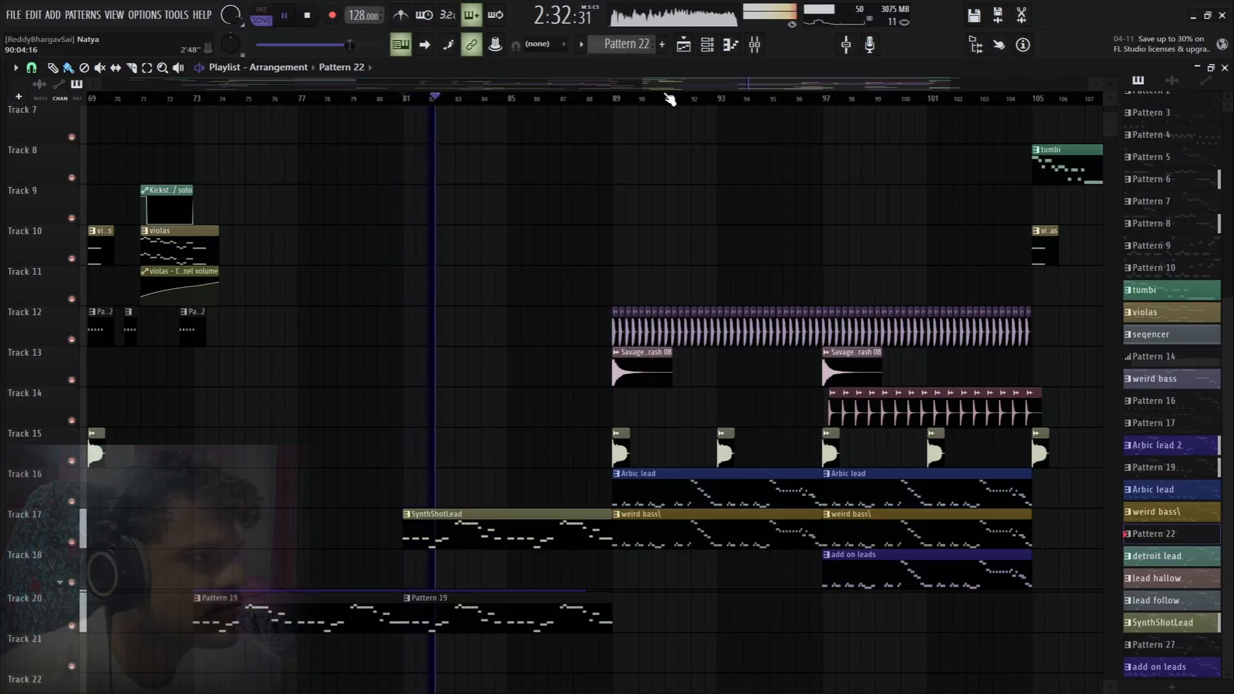
scroll(733, 80, "down", 2)
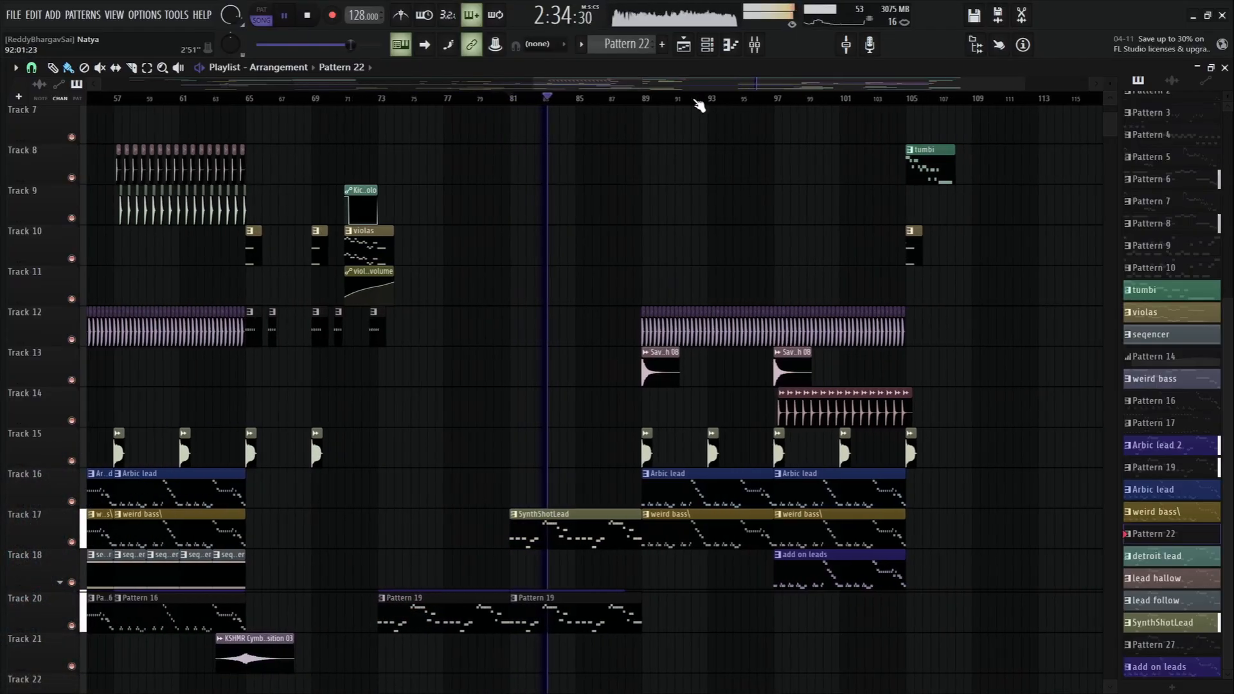
scroll(727, 84, "right", 3)
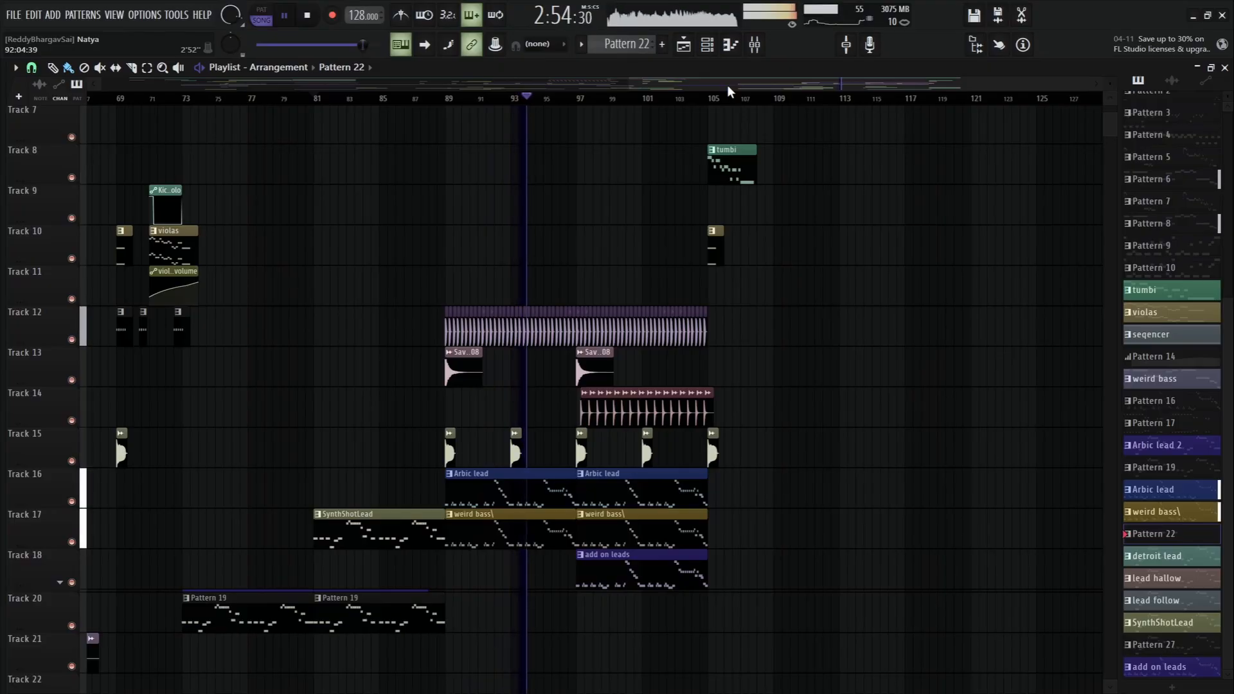
scroll(807, 187, "up", 6)
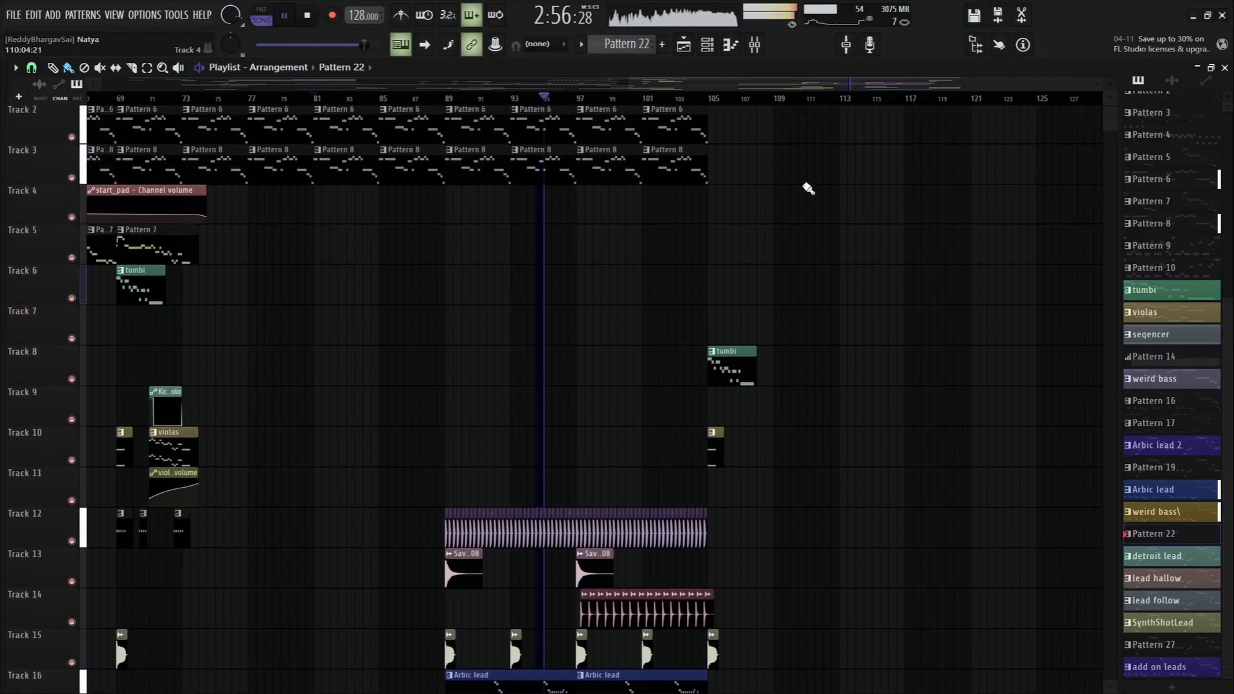
scroll(813, 191, "down", 3)
scroll(811, 191, "down", 6)
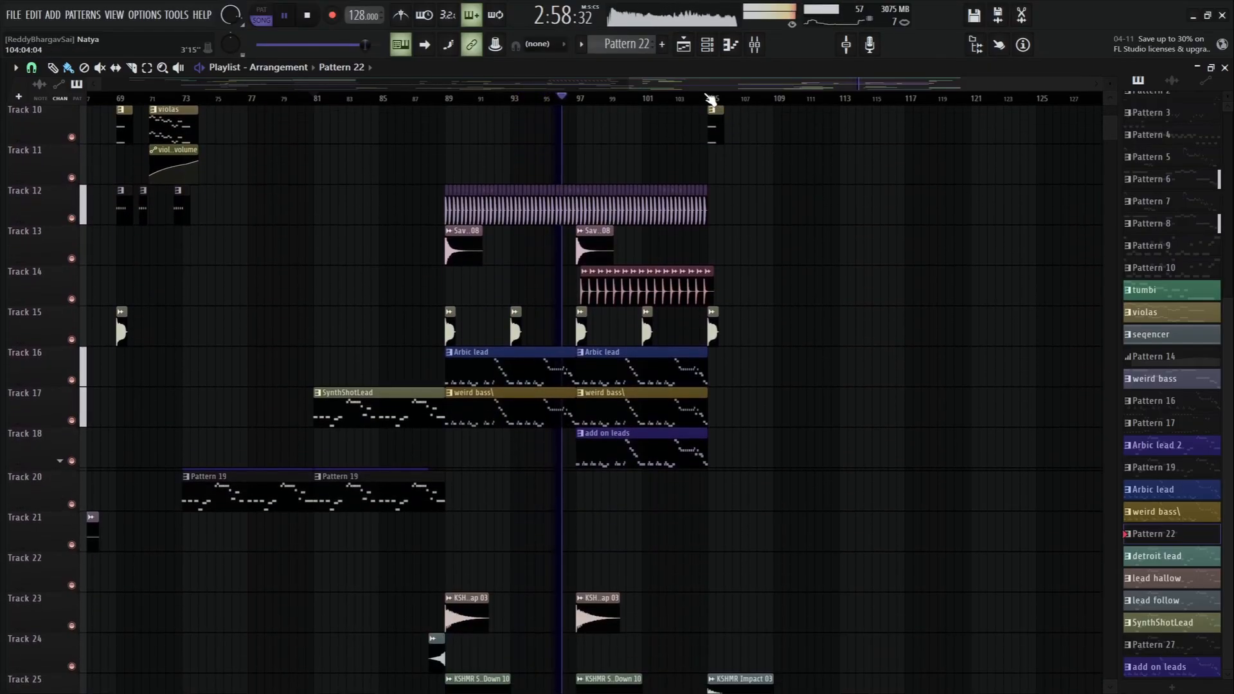
scroll(641, 315, "up", 3)
scroll(956, 267, "down", 7)
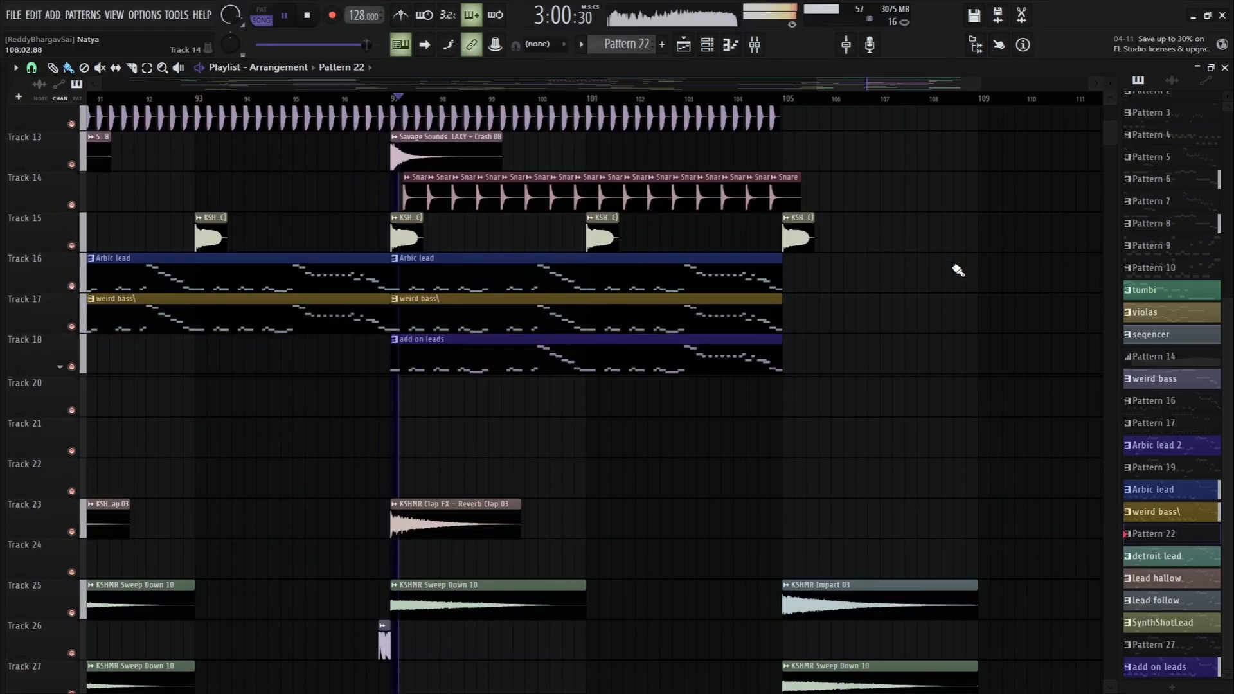
Step: Follow the playback past bar 105 while examining the closing impact, sweep, tumbi and violas clips
scroll(958, 270, "down", 2)
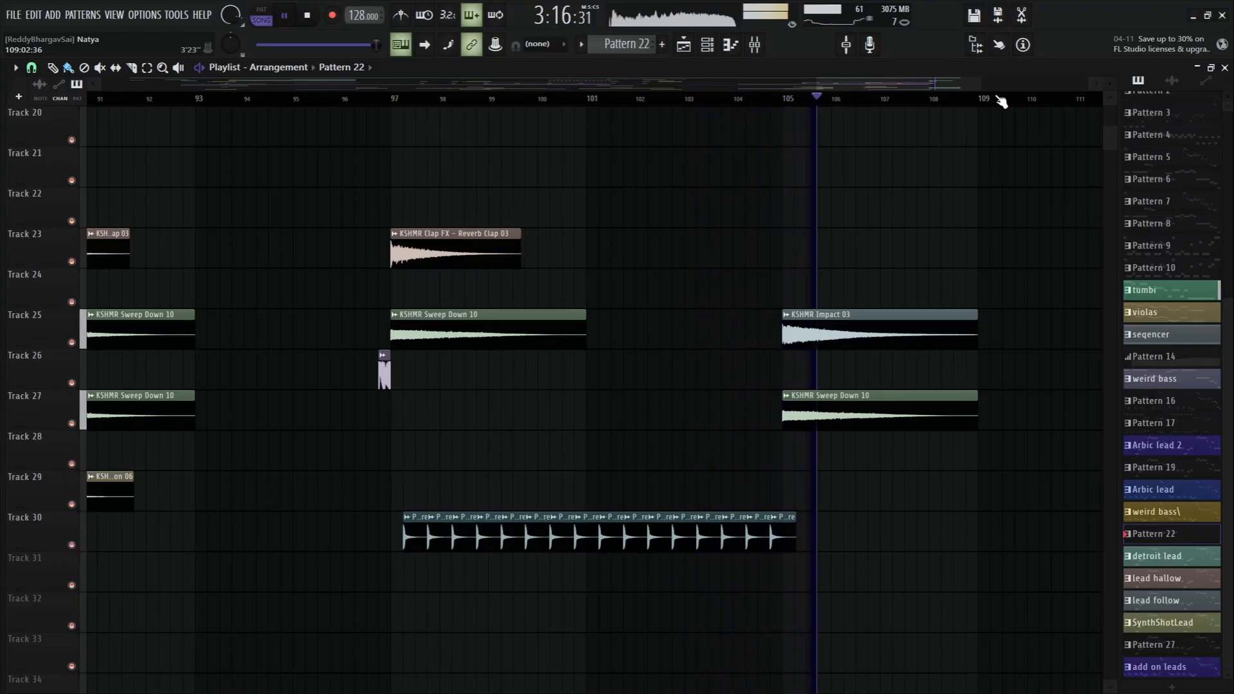
scroll(707, 293, "up", 4)
scroll(712, 292, "up", 13)
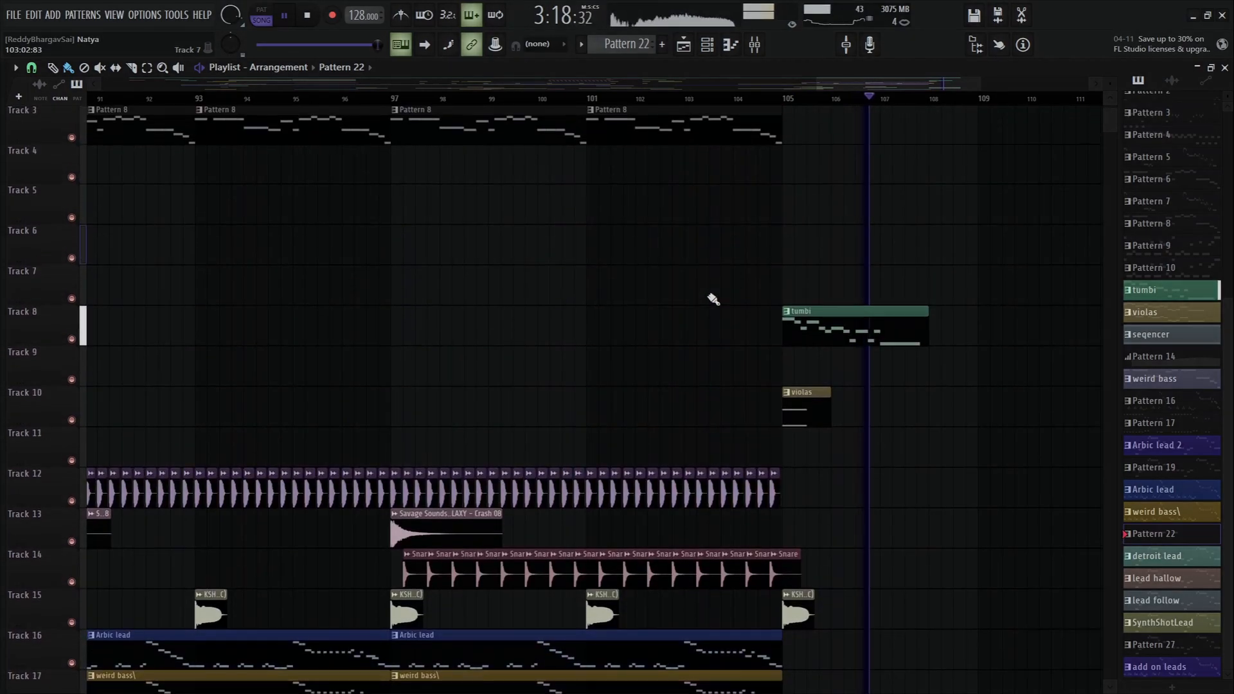